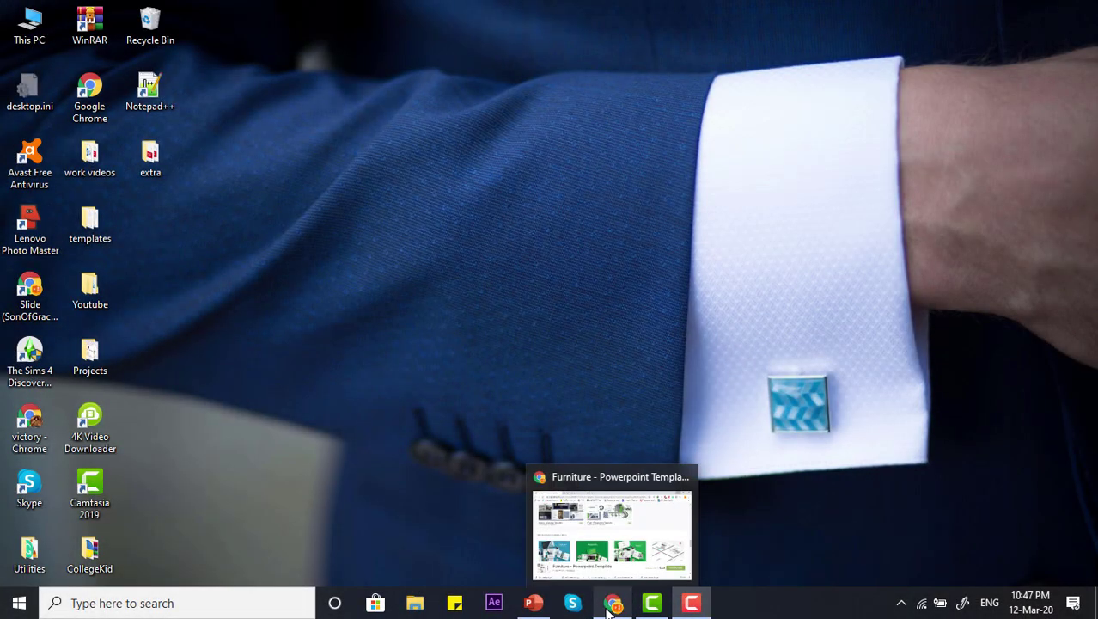
Step: Bring Presentation2 to the front and display slide 2 with its full-slide bedroom photo
{"action": "mouse_move", "coordinate": [534, 605]}
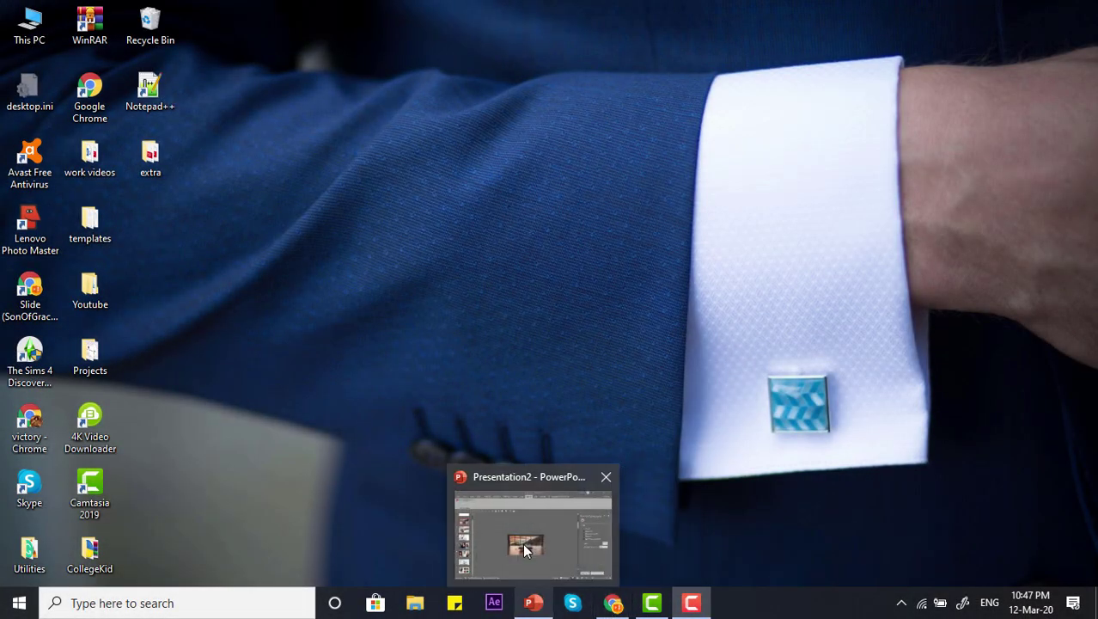
{"action": "left_click", "coordinate": [522, 540]}
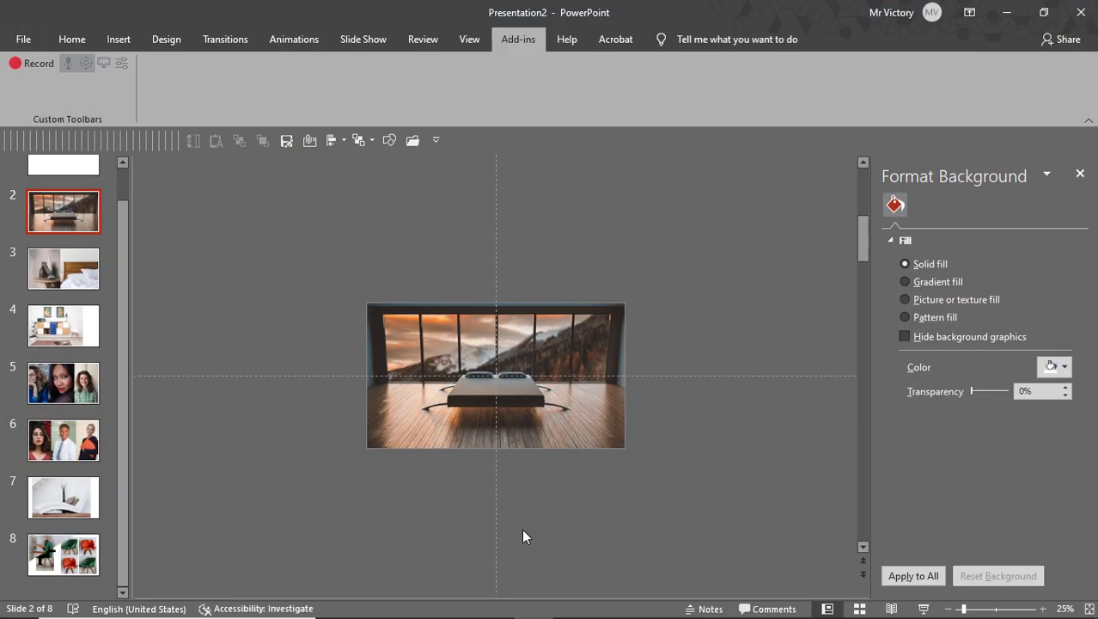
{"action": "left_click", "coordinate": [23, 38]}
{"action": "left_click", "coordinate": [26, 45]}
{"action": "left_click", "coordinate": [60, 168]}
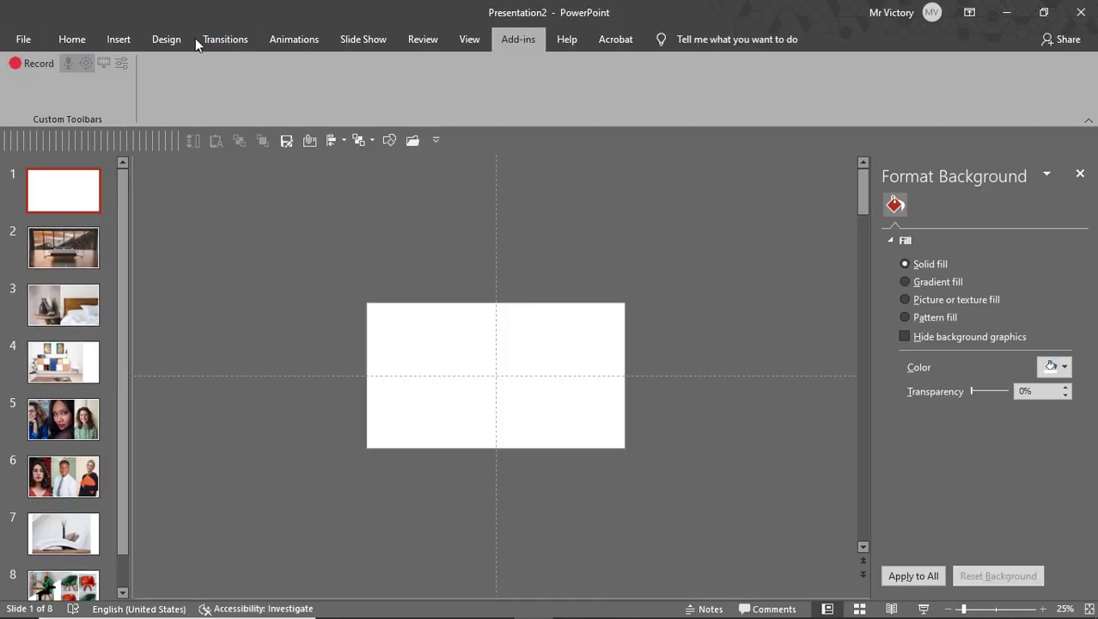
{"action": "left_click", "coordinate": [72, 39]}
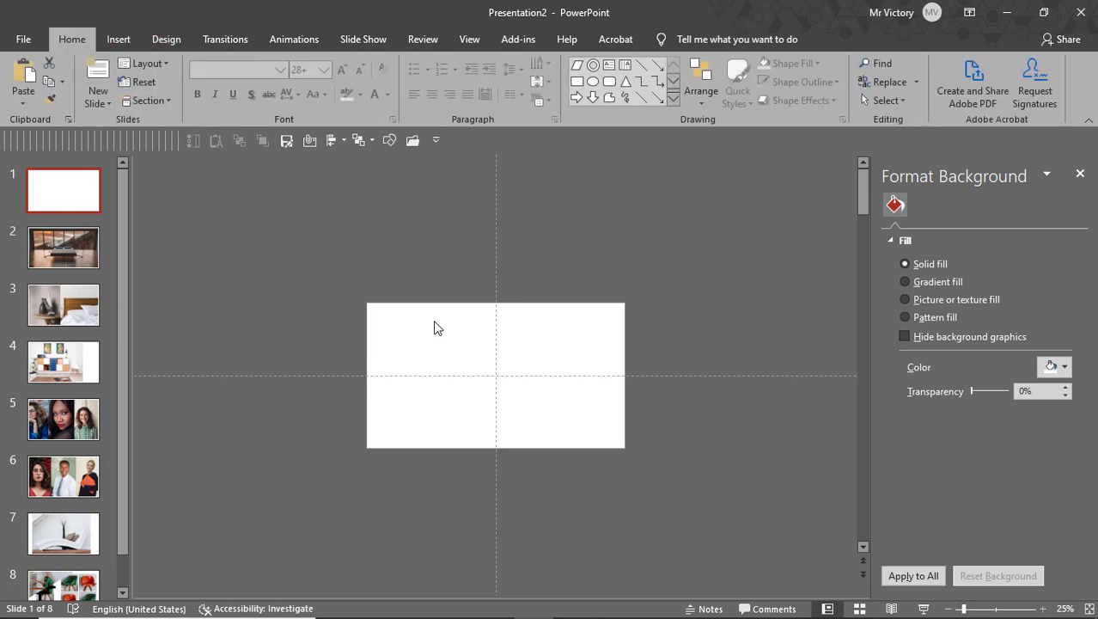
{"action": "left_click", "coordinate": [63, 247]}
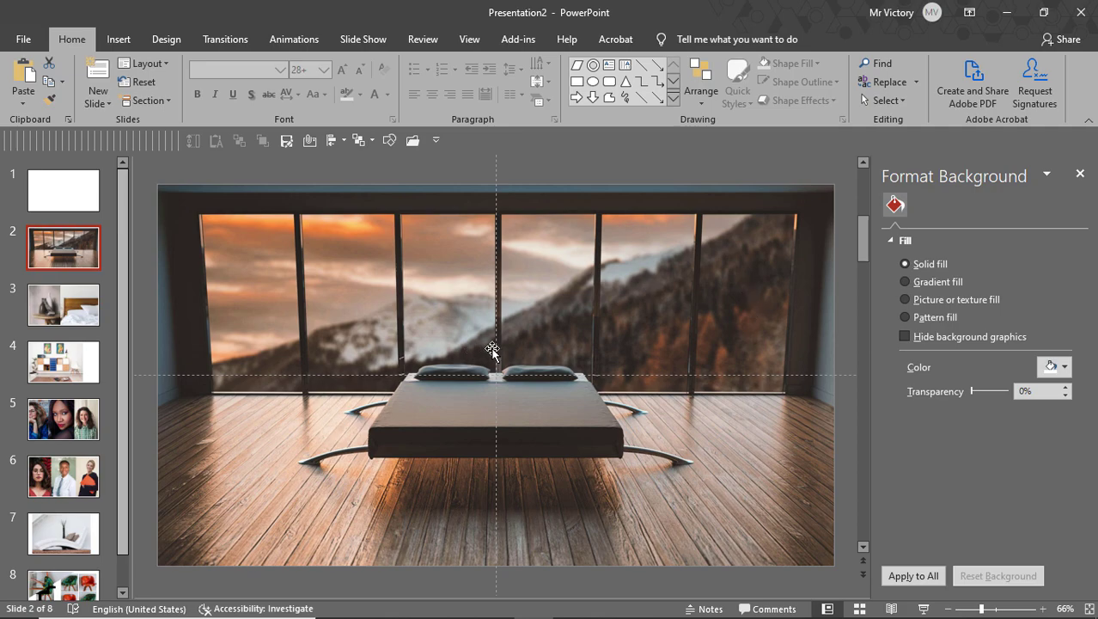
Step: Crop all four sides of the bedroom photo inward to a 3.73 × 8.19 inch strip
{"action": "left_click", "coordinate": [542, 375]}
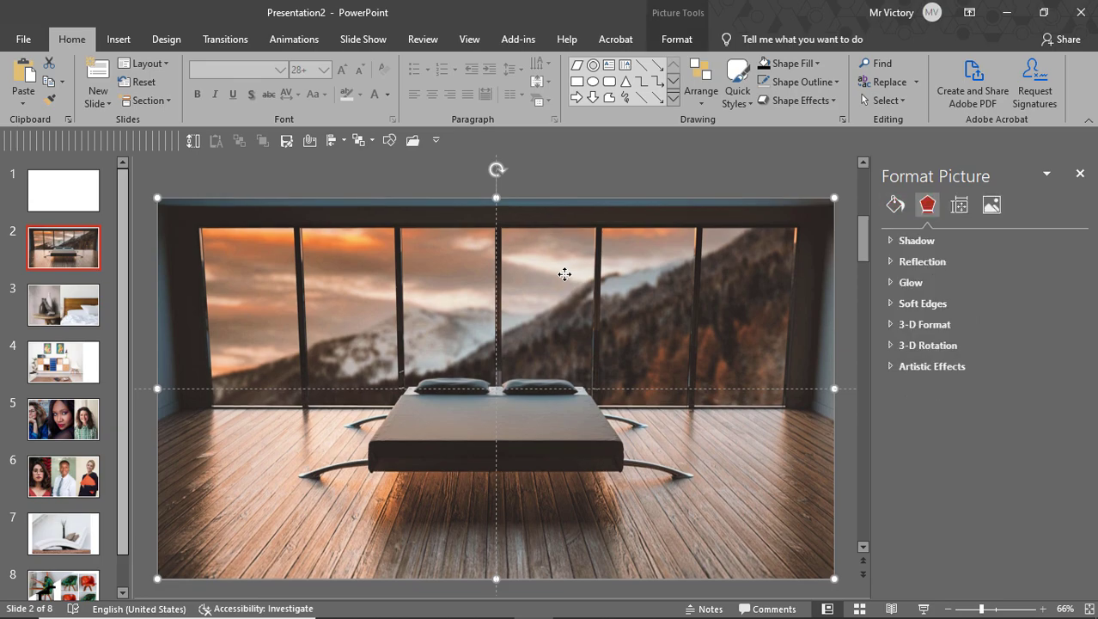
{"action": "left_click", "coordinate": [676, 40]}
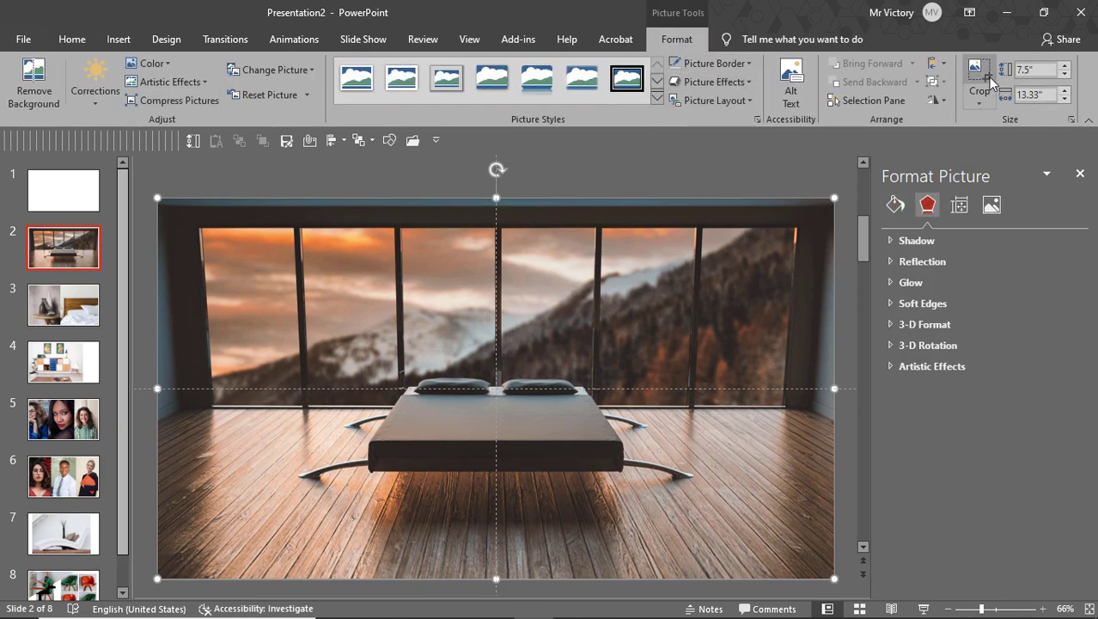
{"action": "left_click", "coordinate": [988, 76]}
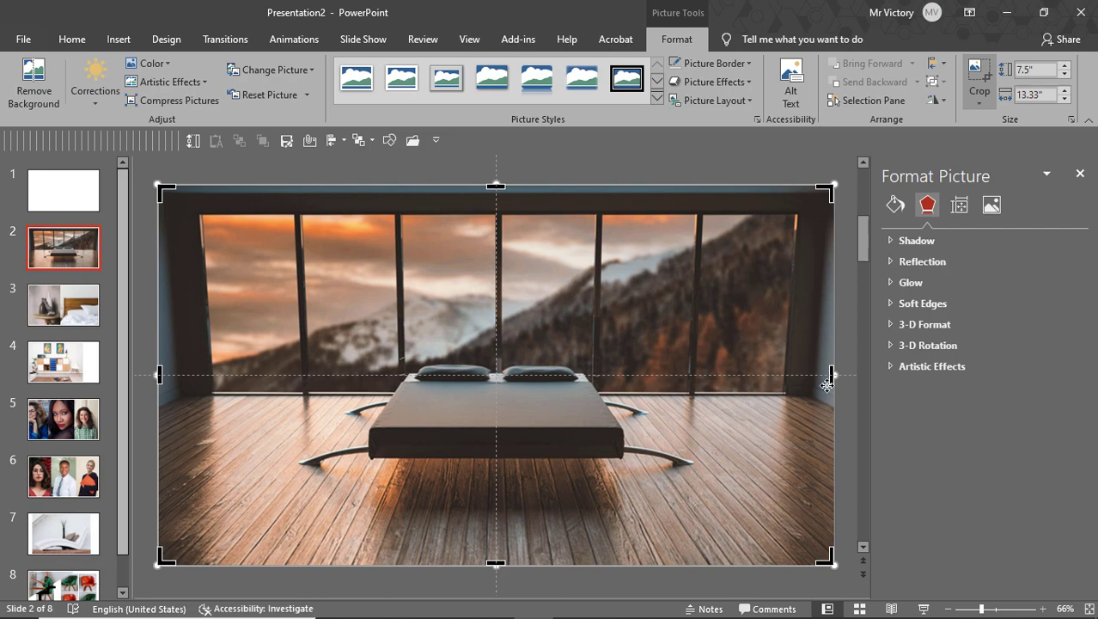
{"action": "left_click_drag", "start_coordinate": [833, 374], "coordinate": [705, 392]}
{"action": "left_click_drag", "start_coordinate": [158, 373], "coordinate": [292, 391]}
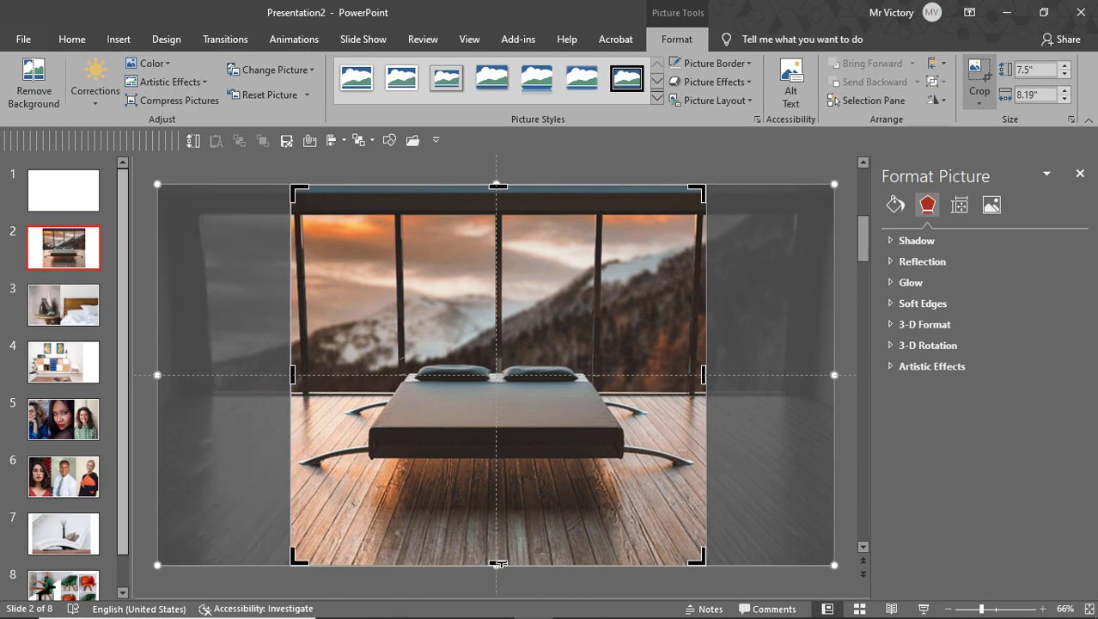
{"action": "left_click_drag", "start_coordinate": [496, 563], "coordinate": [484, 500]}
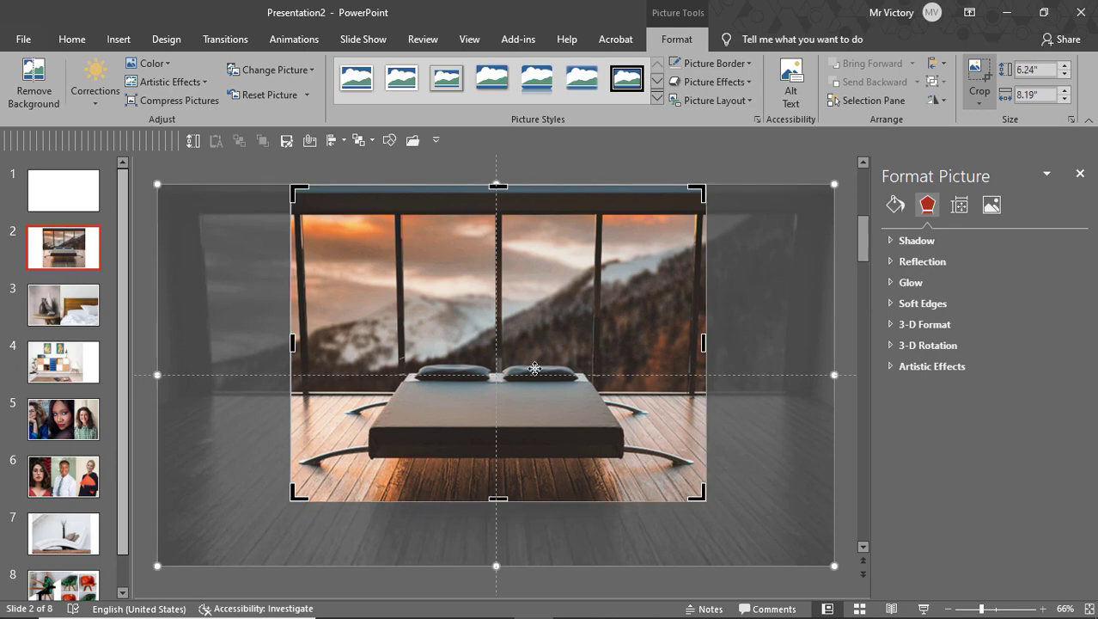
{"action": "left_click_drag", "start_coordinate": [495, 184], "coordinate": [510, 312]}
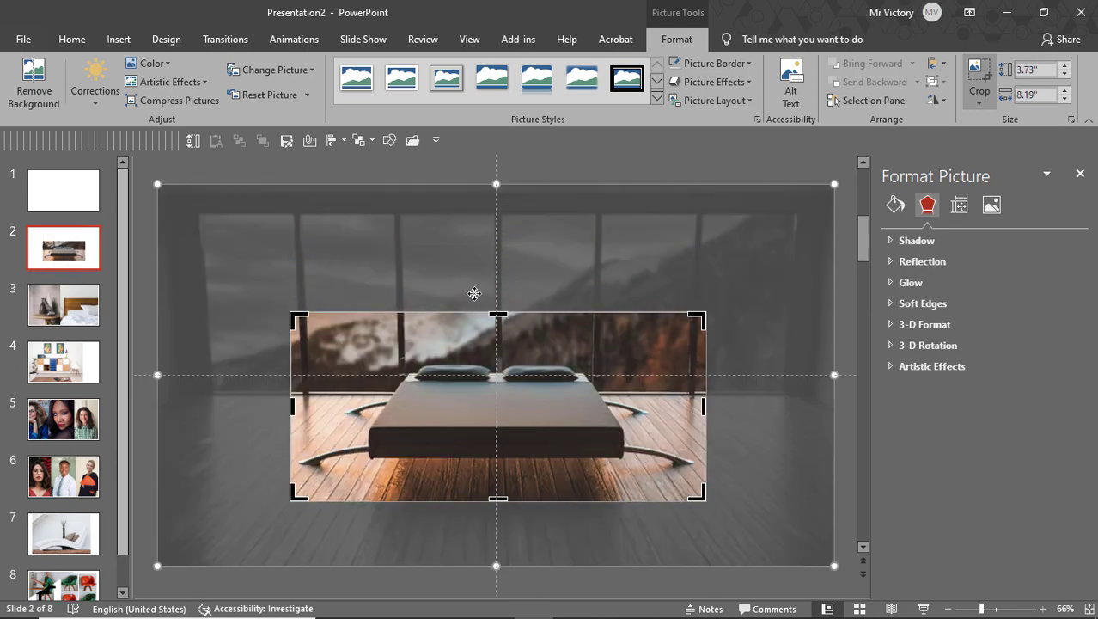
{"action": "left_click", "coordinate": [404, 179]}
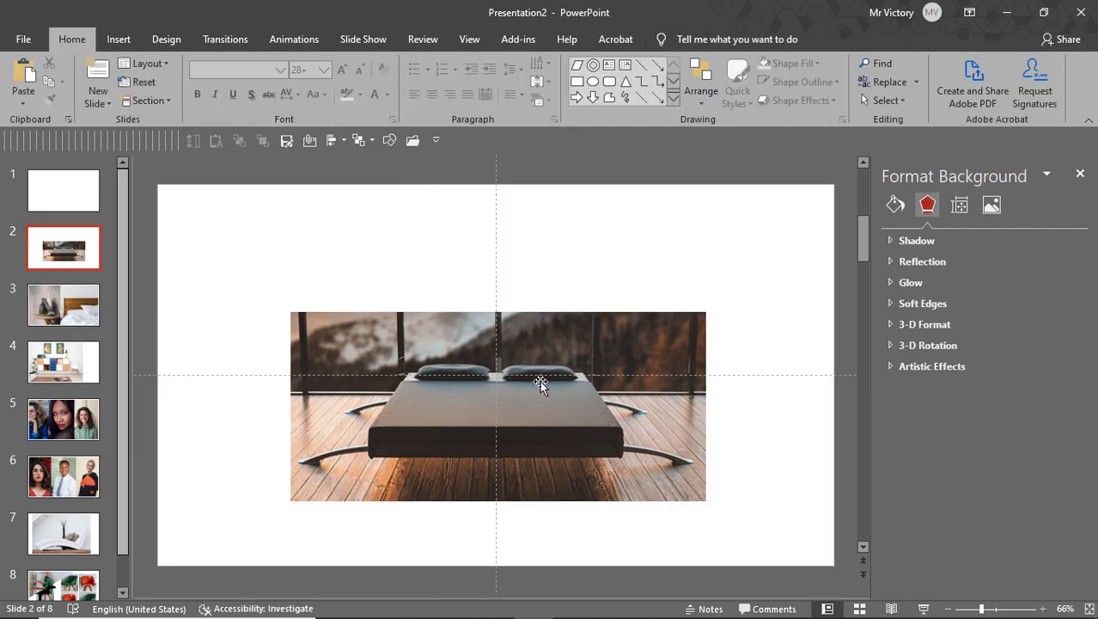
Step: Move the cropped photo toward the left edge, then back to the slide centre
{"action": "left_click_drag", "start_coordinate": [539, 380], "coordinate": [394, 444]}
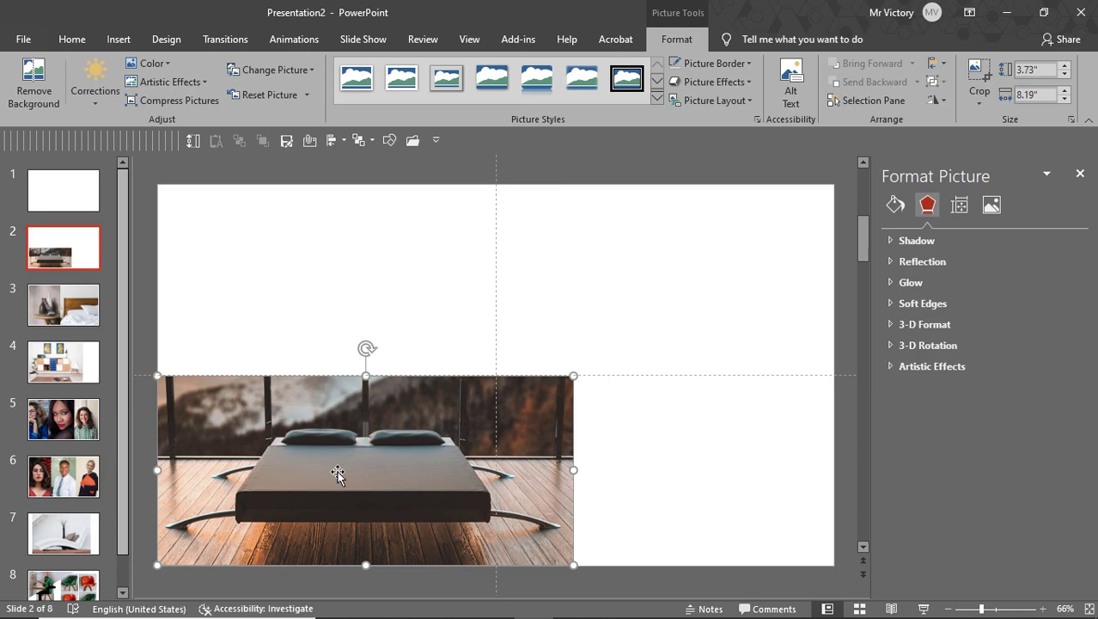
{"action": "left_click_drag", "start_coordinate": [494, 478], "coordinate": [567, 367]}
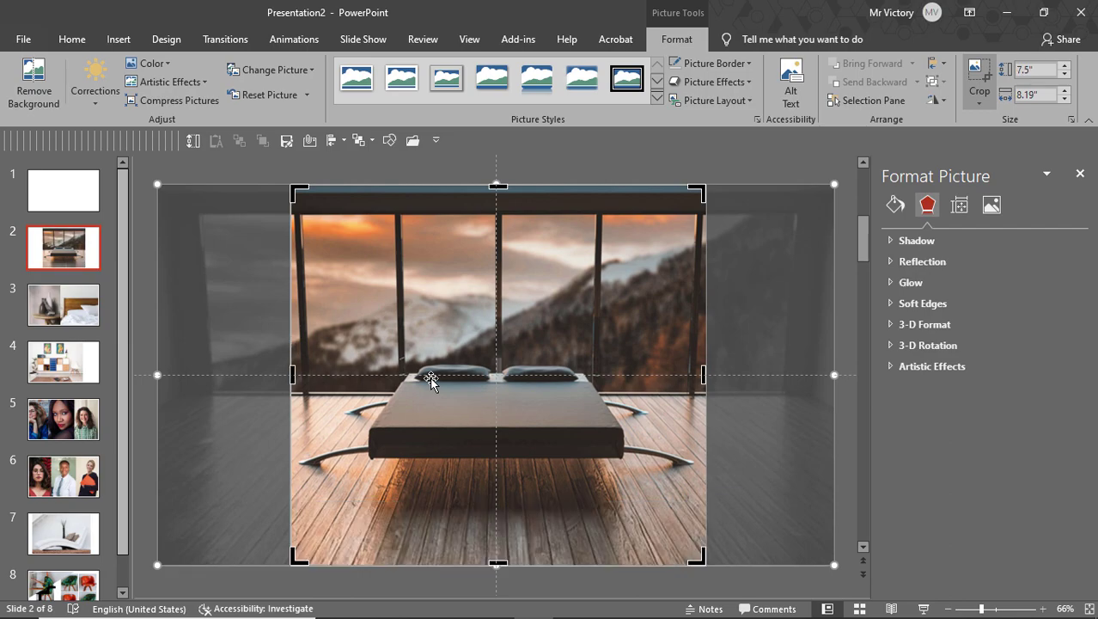
Step: Crop the photo from the slide's left edge to the centre guide, filling the left half
{"action": "left_click_drag", "start_coordinate": [289, 377], "coordinate": [158, 387]}
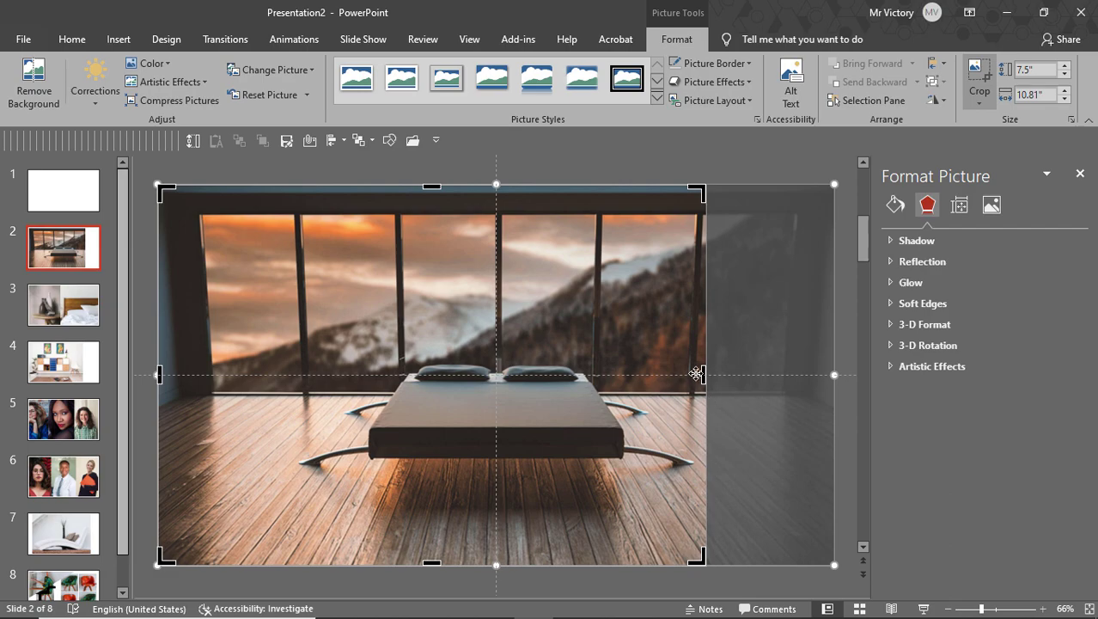
{"action": "left_click_drag", "start_coordinate": [703, 372], "coordinate": [495, 406]}
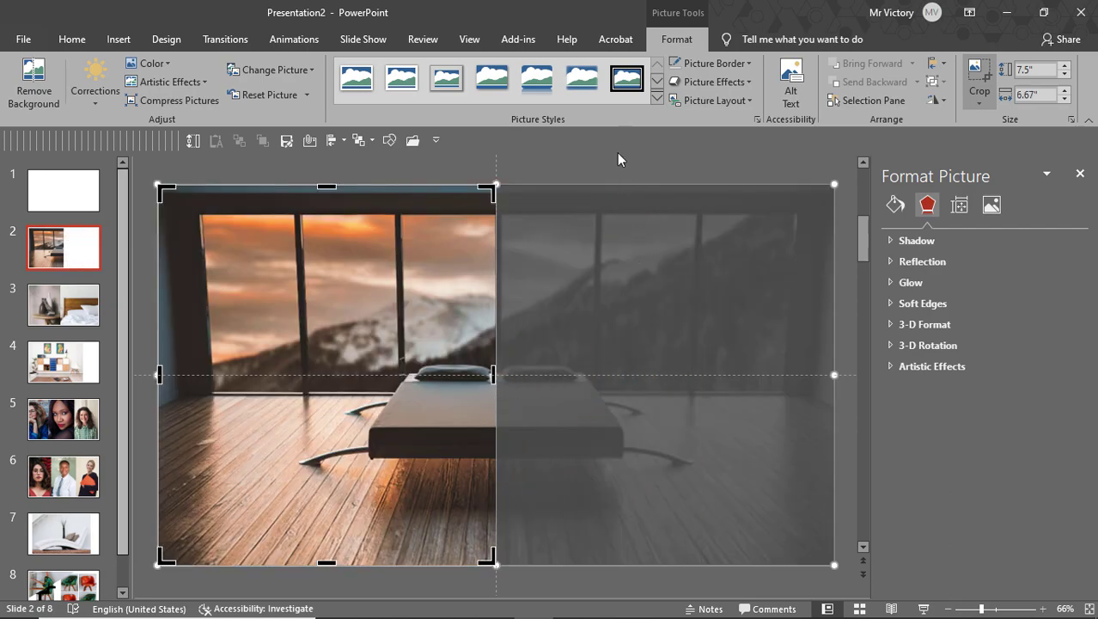
{"action": "left_click", "coordinate": [734, 159]}
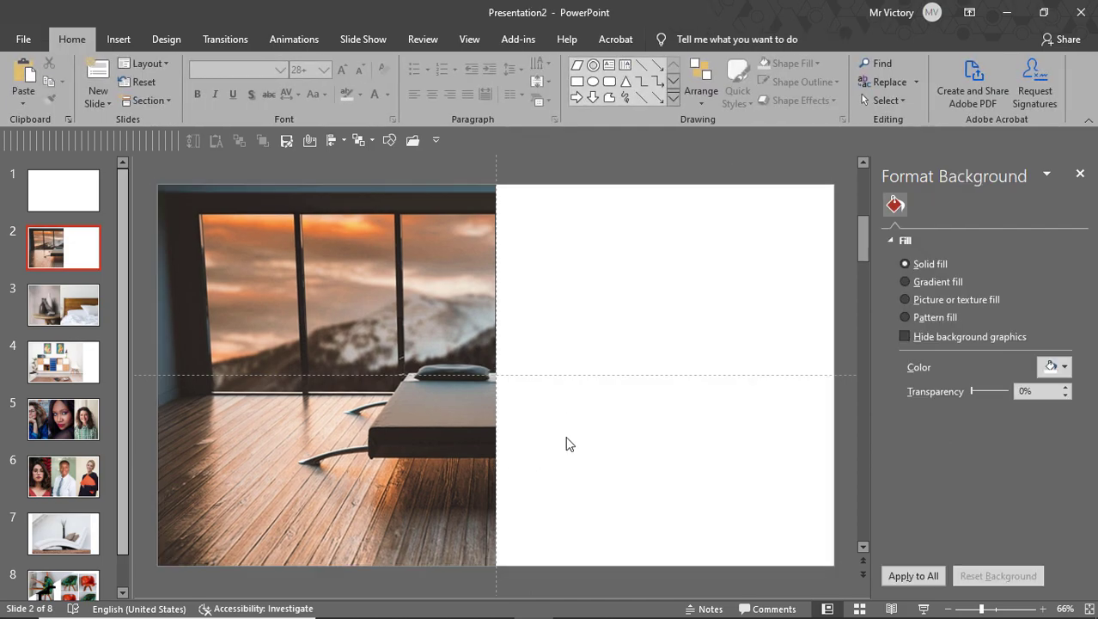
Step: Reselect the cropped photo and reopen cropping with Alt+J, P, V, C
{"action": "left_click", "coordinate": [353, 485]}
{"action": "left_click", "coordinate": [544, 432]}
{"action": "left_click", "coordinate": [462, 417]}
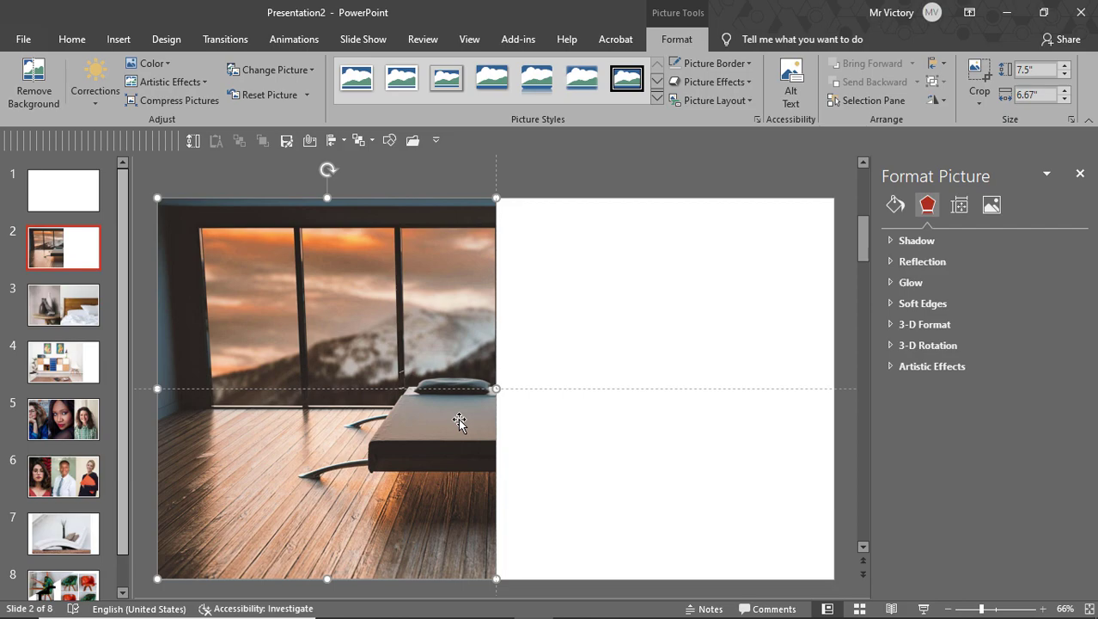
{"action": "key", "text": "alt+j"}
{"action": "key", "text": "p"}
{"action": "key", "text": "v"}
{"action": "key", "text": "c"}
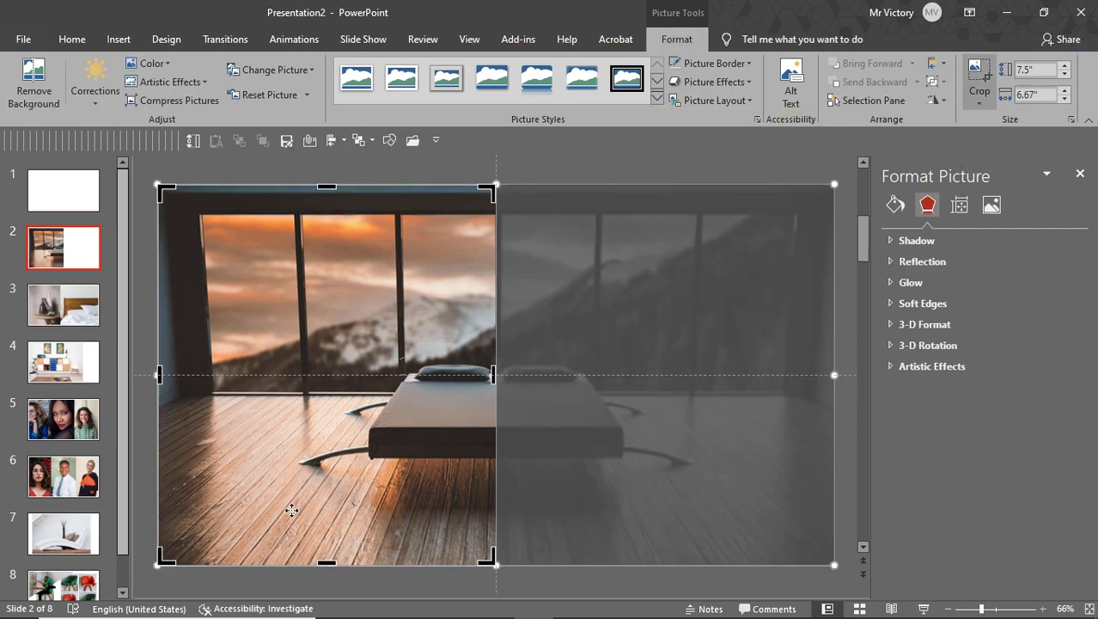
Step: Scale the photo up behind its left-half crop so the bed shows fully, then reselect it
{"action": "scroll", "coordinate": [466, 490], "scroll_direction": "down", "scroll_amount": 4}
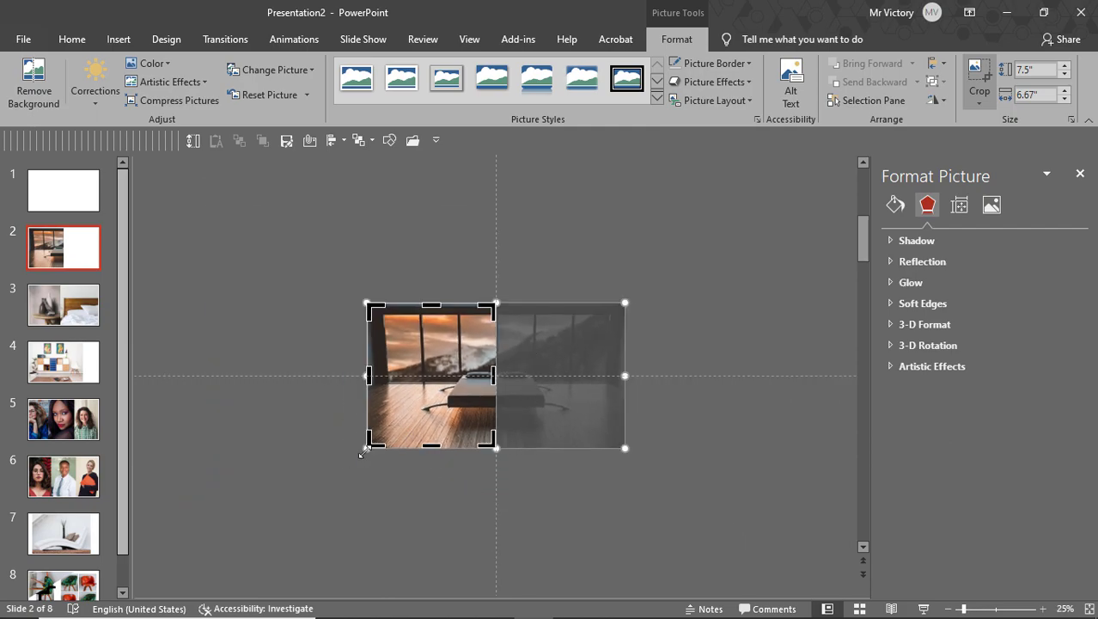
{"action": "left_click_drag", "start_coordinate": [368, 445], "coordinate": [306, 483]}
{"action": "left_click_drag", "start_coordinate": [306, 302], "coordinate": [284, 289]}
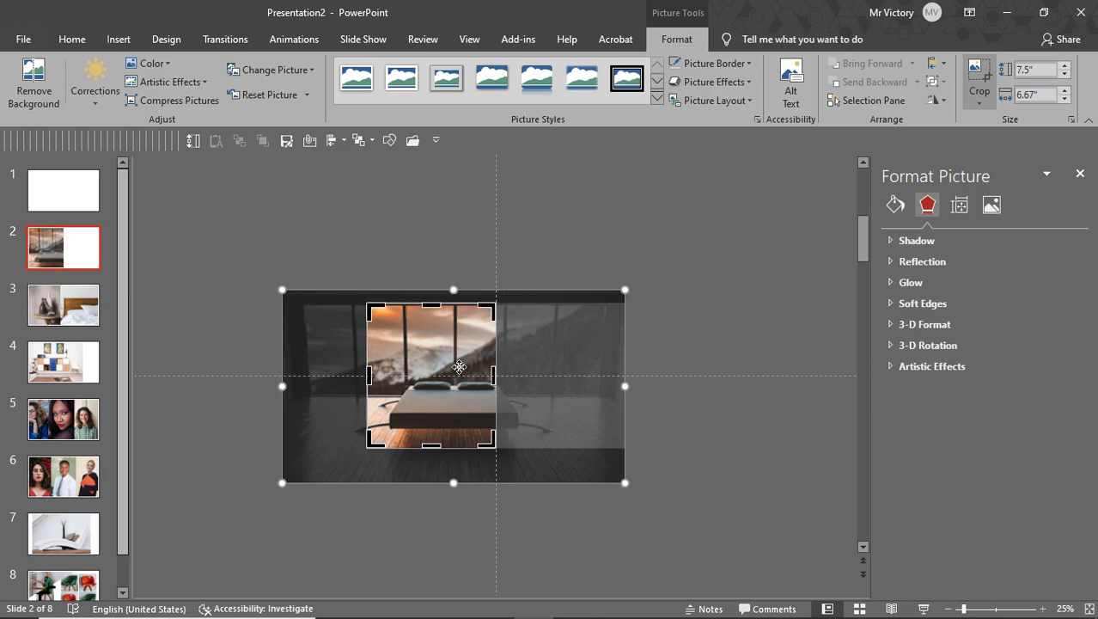
{"action": "mouse_move", "coordinate": [459, 365]}
{"action": "left_mouse_down"}
{"action": "mouse_move", "coordinate": [461, 353]}
{"action": "mouse_move", "coordinate": [486, 352]}
{"action": "mouse_move", "coordinate": [446, 364]}
{"action": "left_mouse_up"}
{"action": "left_click", "coordinate": [699, 381]}
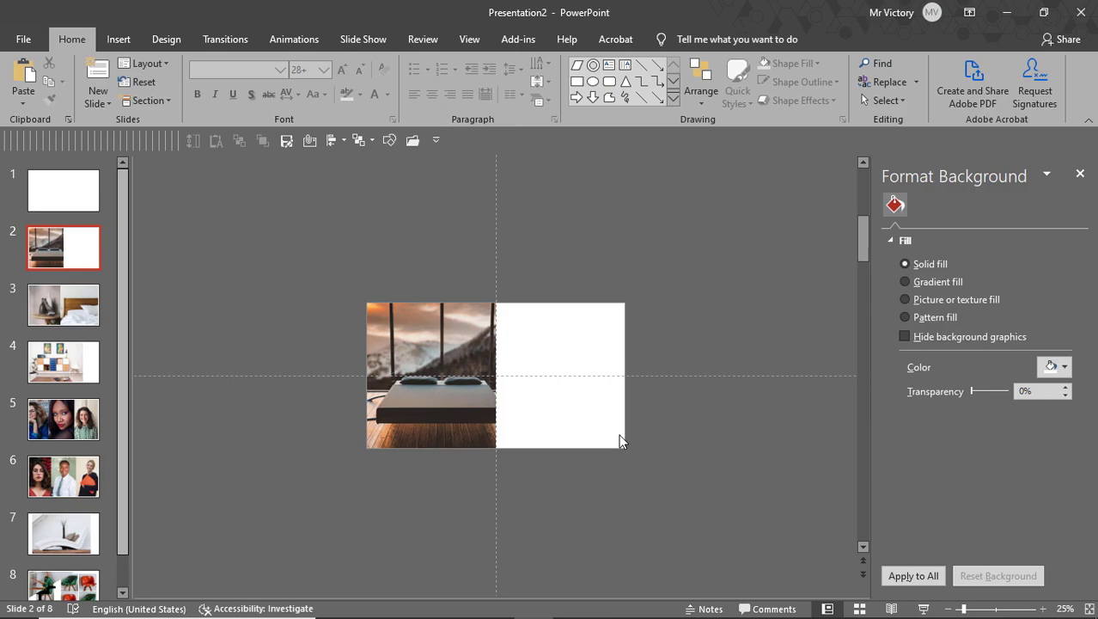
{"action": "left_click", "coordinate": [461, 396]}
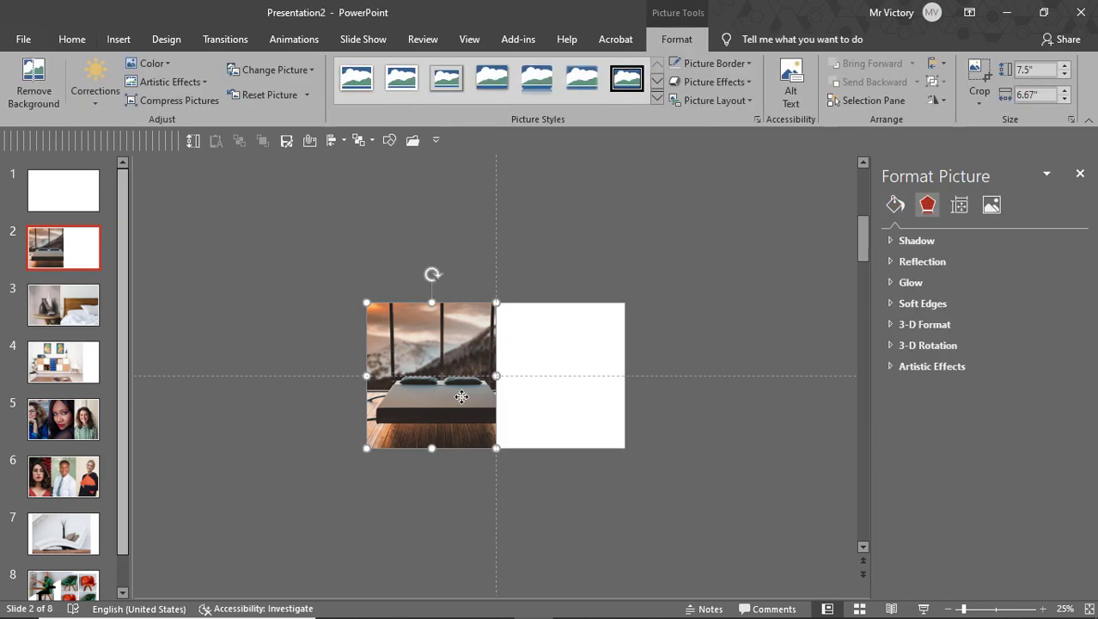
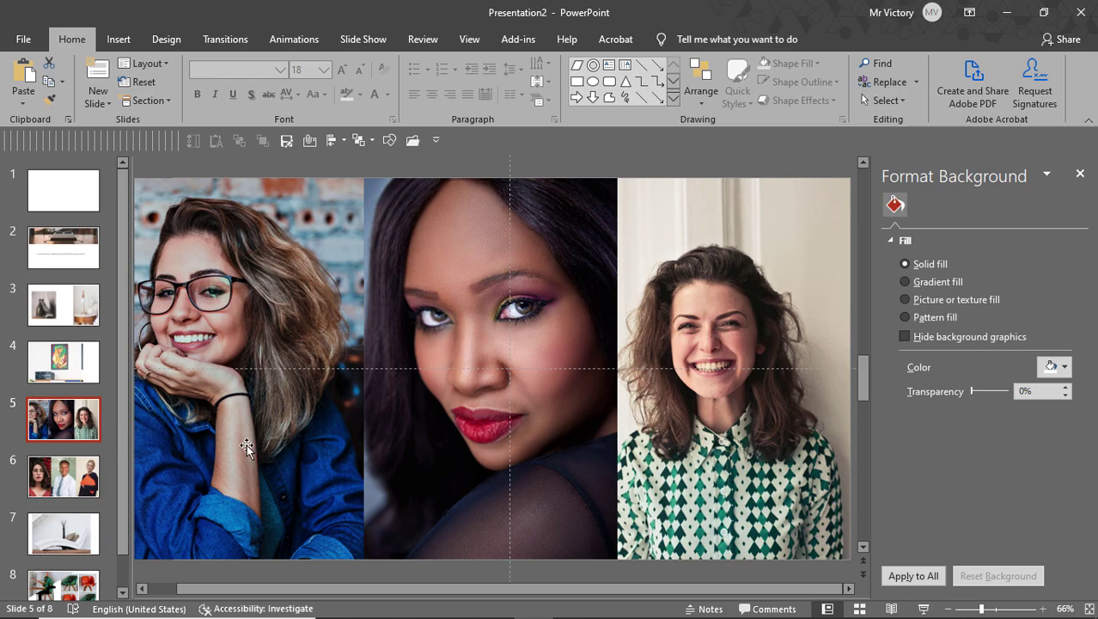
Step: Move the middle and right photos together off the slide to the right
{"action": "scroll", "coordinate": [398, 442], "scroll_direction": "down", "scroll_amount": 5, "text": "ctrl"}
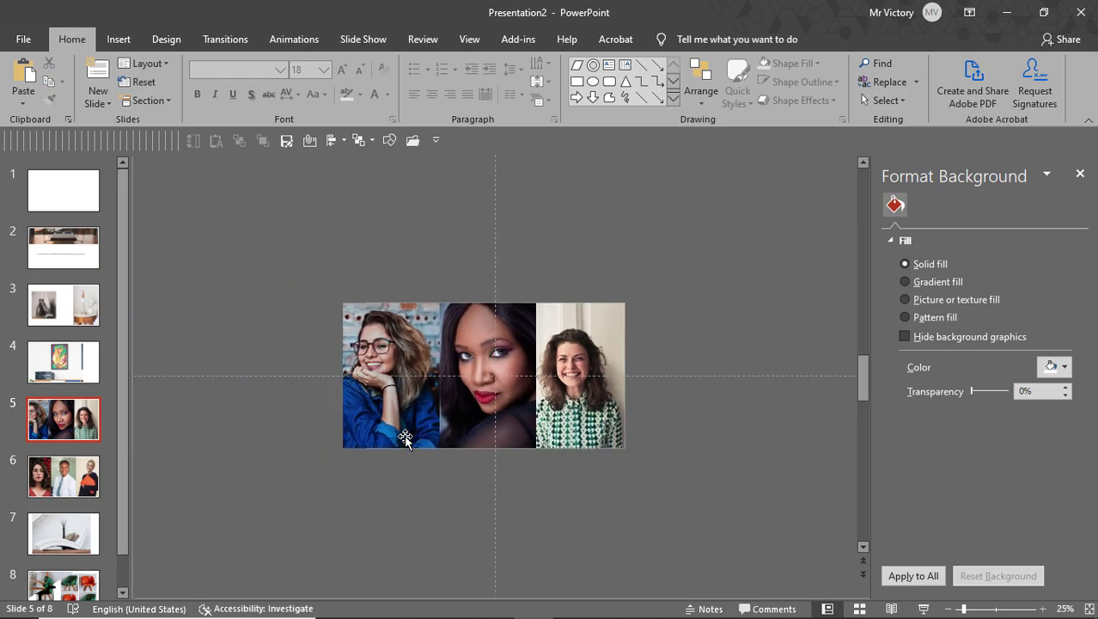
{"action": "left_click", "coordinate": [464, 401]}
{"action": "left_click", "coordinate": [548, 396], "text": "shift"}
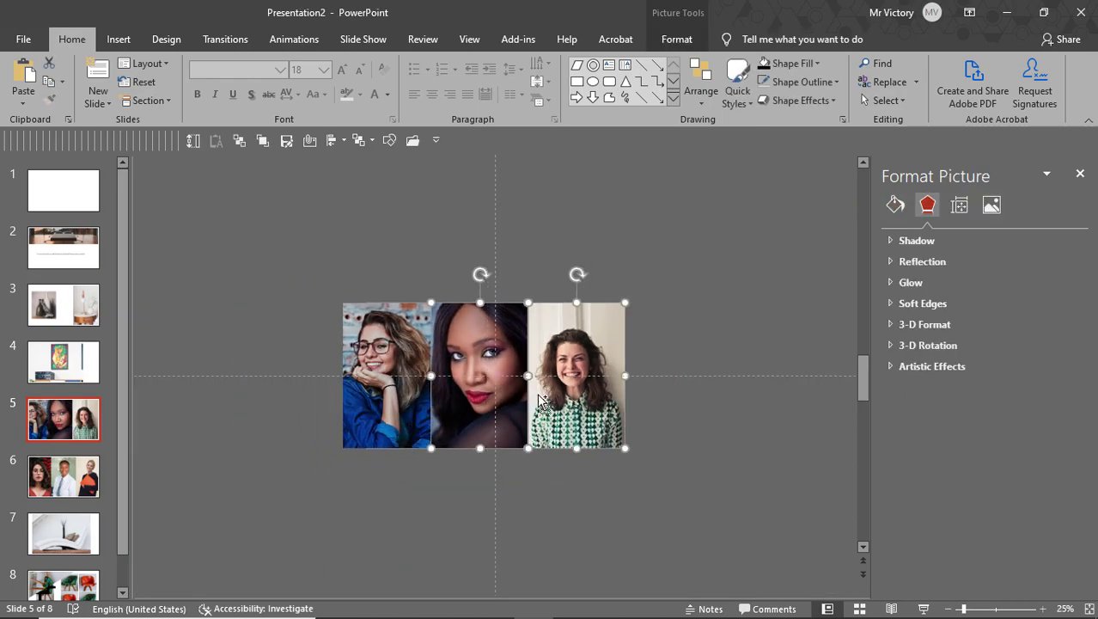
{"action": "left_click_drag", "start_coordinate": [534, 352], "coordinate": [725, 388]}
Step: Centre the photo of the woman in glasses on the slide
{"action": "left_click", "coordinate": [399, 378]}
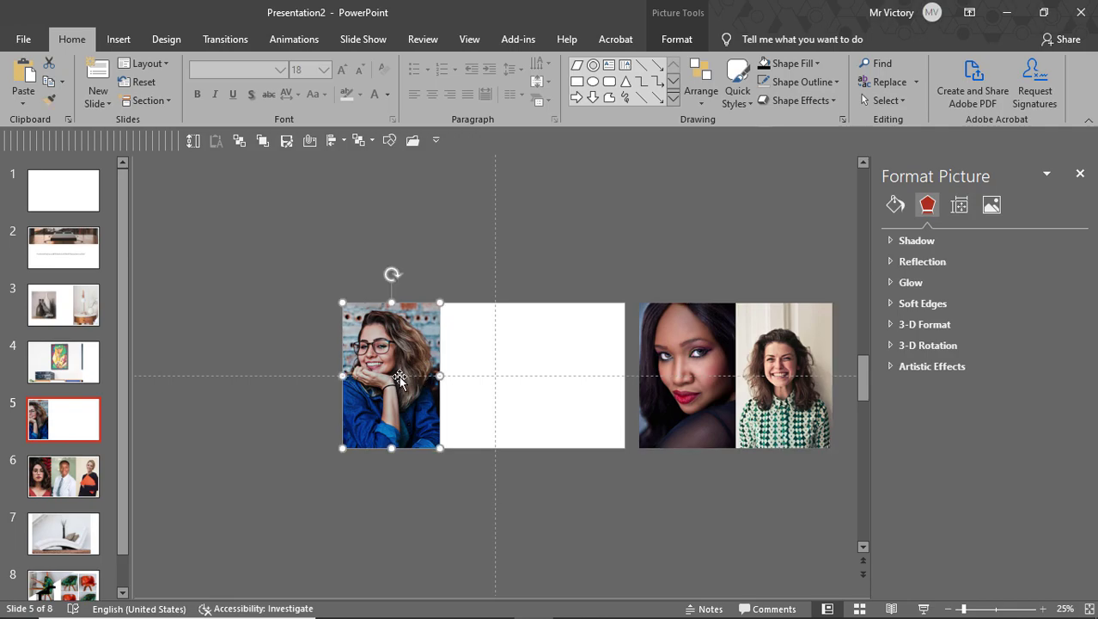
{"action": "scroll", "coordinate": [401, 380], "scroll_direction": "up", "scroll_amount": 3}
{"action": "left_click_drag", "start_coordinate": [309, 417], "coordinate": [498, 417]}
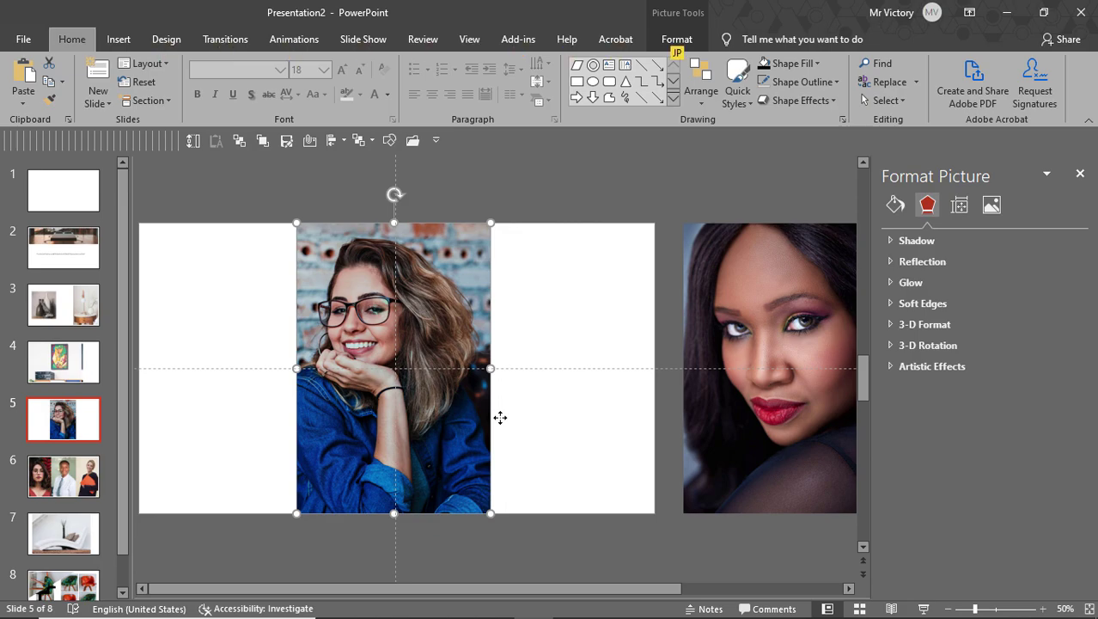
Step: Trim the bottom of the glasses photo with Crop, then revert it to full size
{"action": "key", "text": "alt+j"}
{"action": "key", "text": "p"}
{"action": "key", "text": "v"}
{"action": "key", "text": "c"}
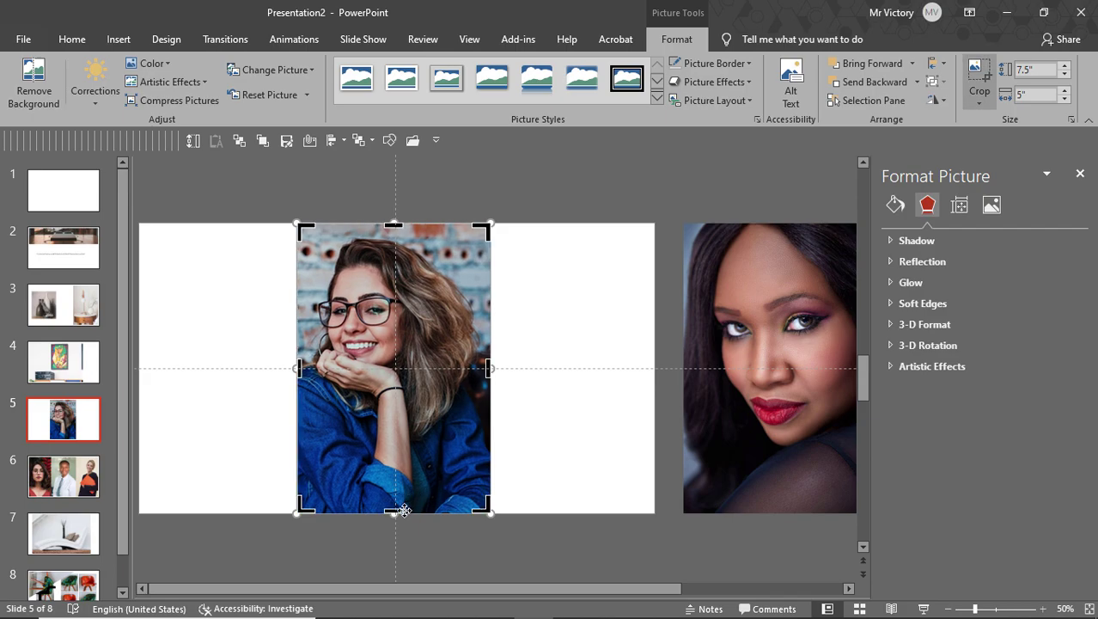
{"action": "left_click_drag", "start_coordinate": [395, 512], "coordinate": [405, 406]}
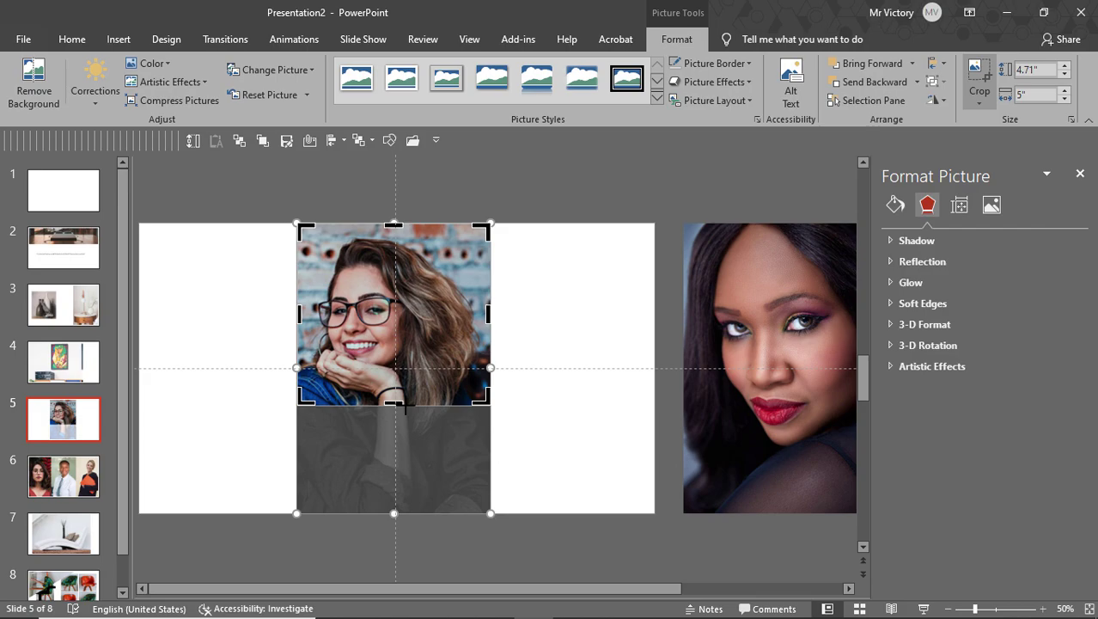
{"action": "left_click", "coordinate": [525, 412]}
{"action": "left_click_drag", "start_coordinate": [380, 353], "coordinate": [286, 412]}
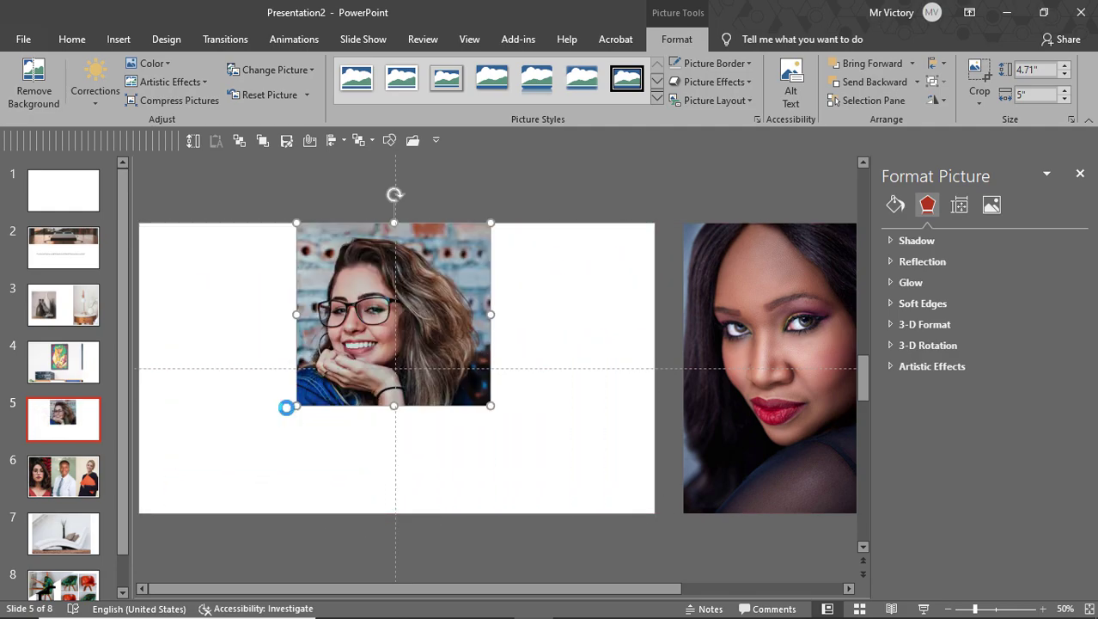
{"action": "left_click", "coordinate": [276, 420]}
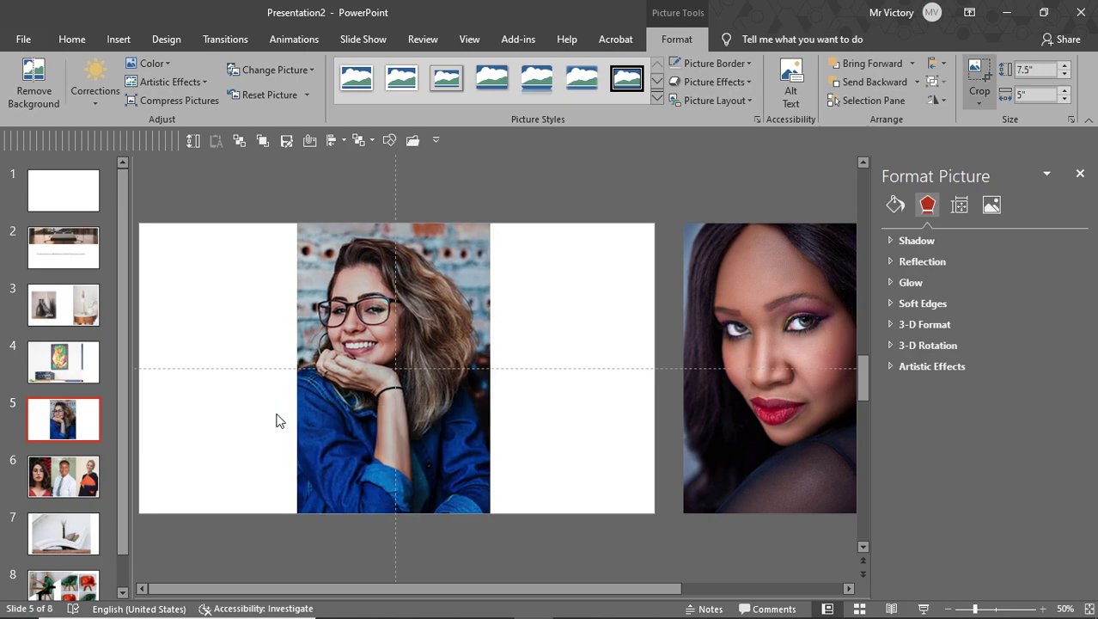
Step: Reselect the glasses photo and start Crop on it again
{"action": "key", "text": "alt"}
{"action": "left_click", "coordinate": [344, 409]}
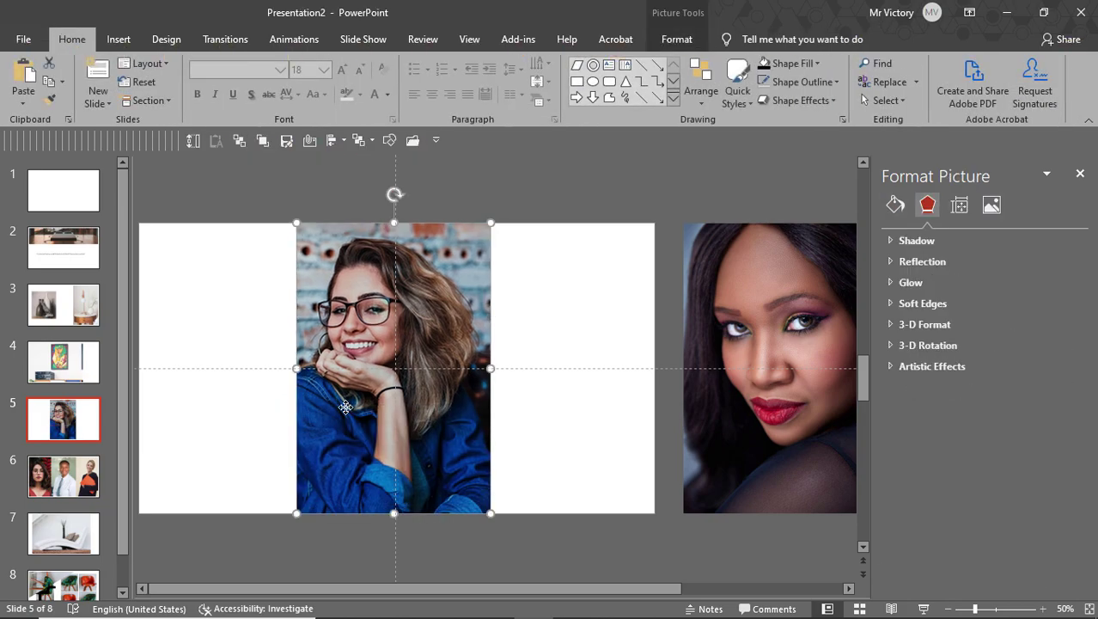
{"action": "key", "text": "j"}
{"action": "key", "text": "p"}
{"action": "key", "text": "c"}
{"action": "key", "text": "c"}
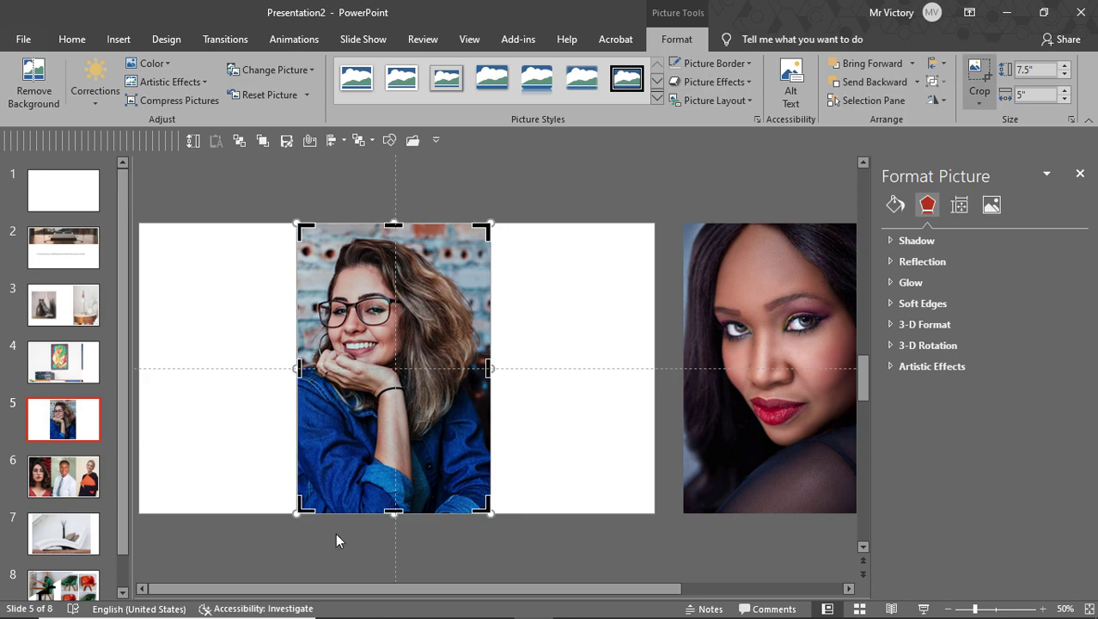
{"action": "left_click", "coordinate": [982, 107]}
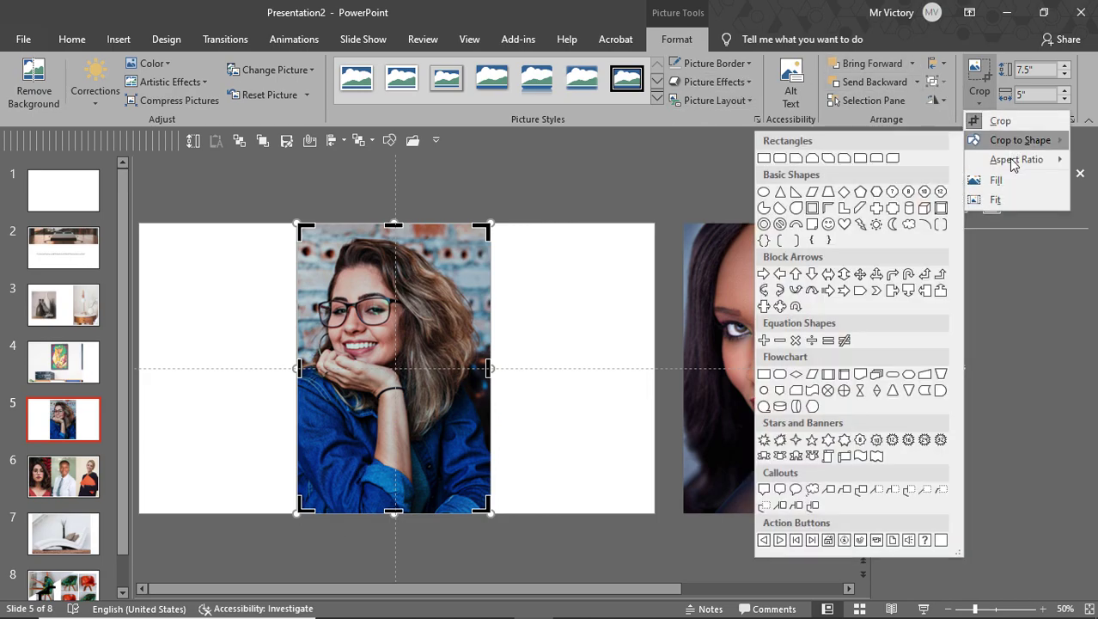
{"action": "mouse_move", "coordinate": [1012, 167]}
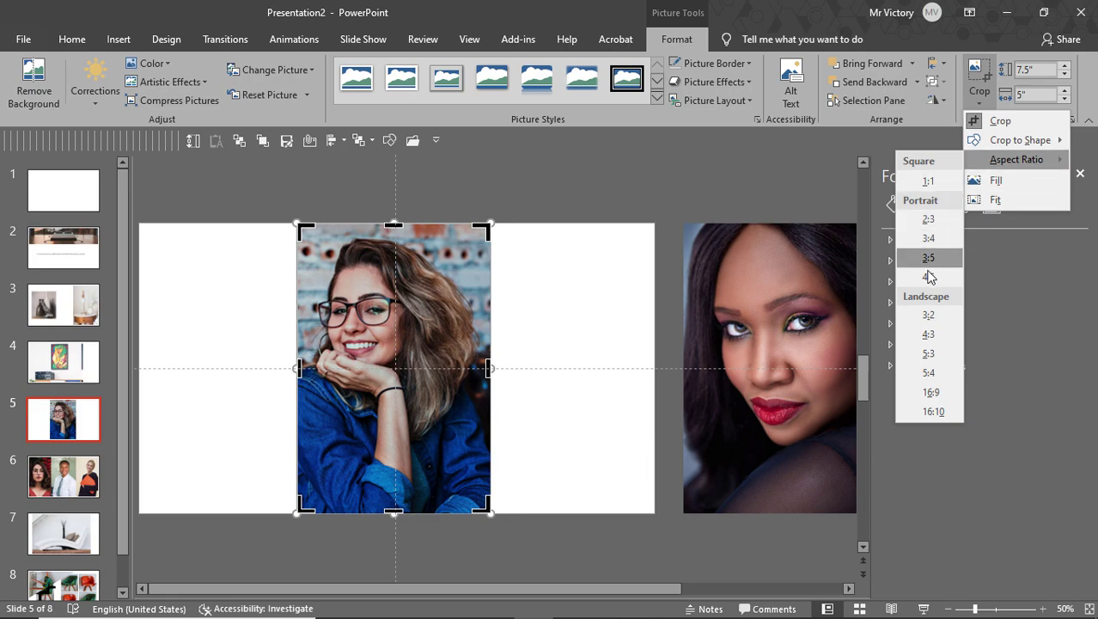
{"action": "left_click", "coordinate": [927, 221]}
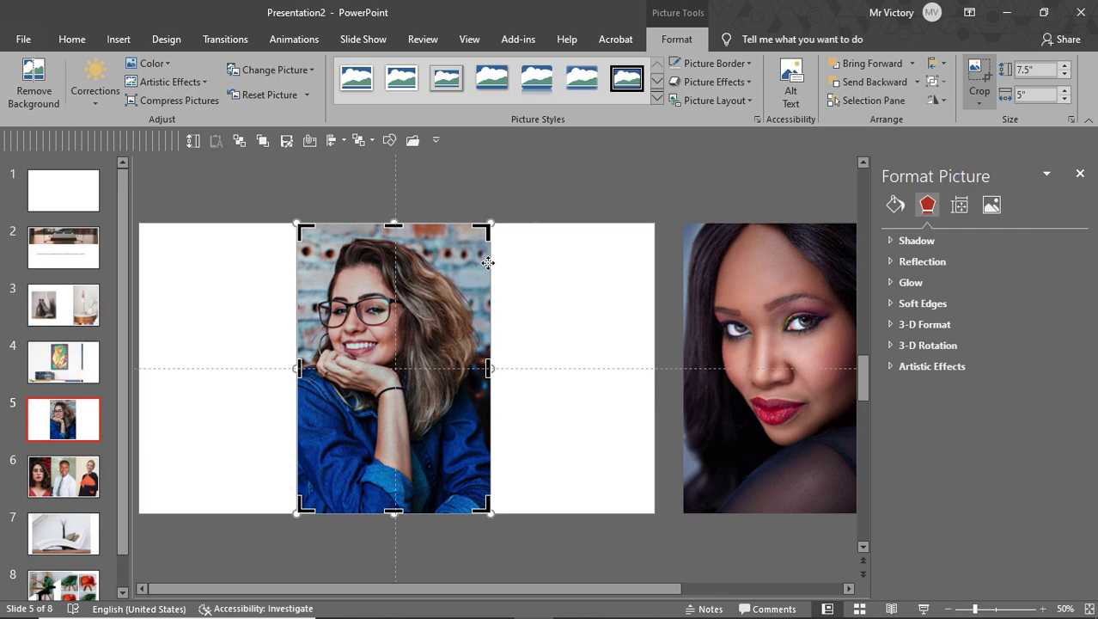
Step: Exit crop, shift the glasses photo slightly right, and restart cropping
{"action": "left_click", "coordinate": [523, 345]}
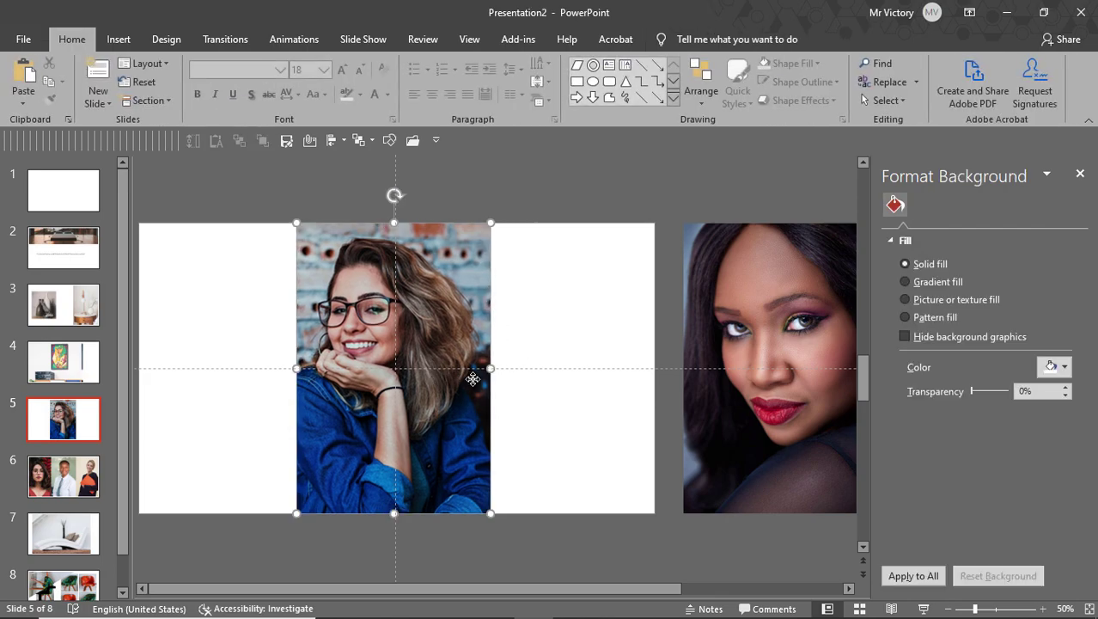
{"action": "mouse_move", "coordinate": [435, 371]}
{"action": "left_mouse_down"}
{"action": "mouse_move", "coordinate": [474, 371]}
{"action": "mouse_move", "coordinate": [445, 378]}
{"action": "left_mouse_up"}
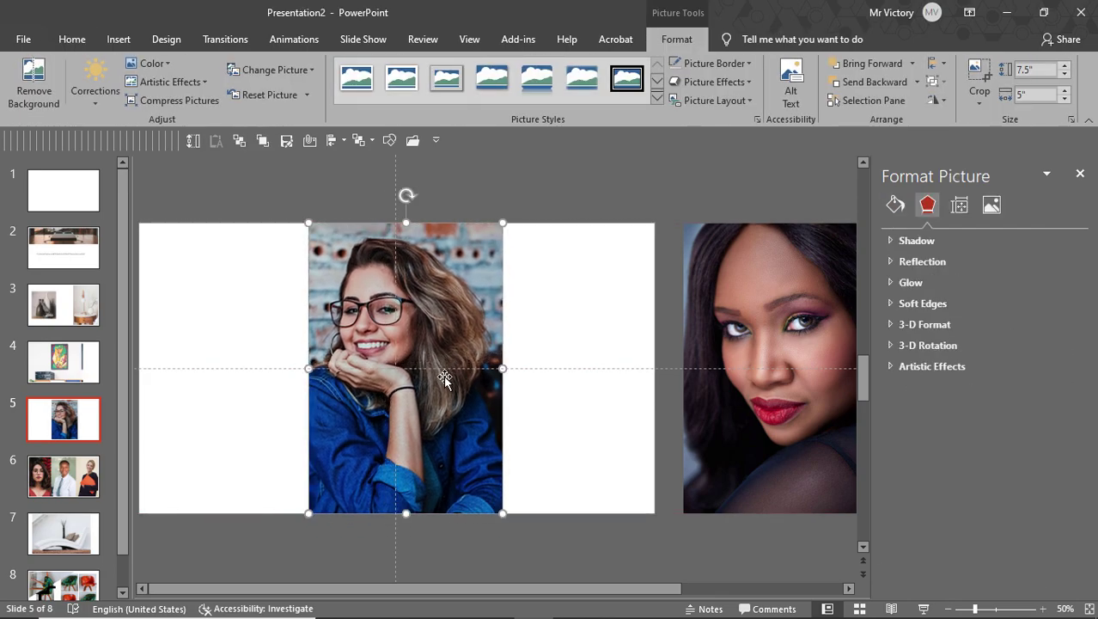
{"action": "key", "text": "alt+j"}
{"action": "key", "text": "p"}
{"action": "key", "text": "c"}
{"action": "key", "text": "c"}
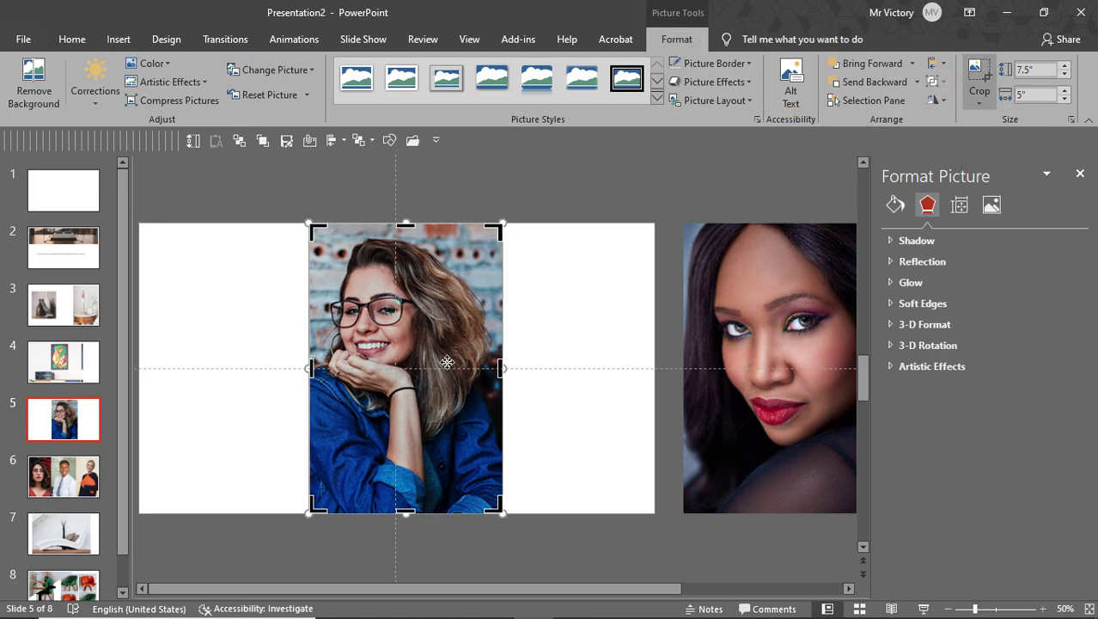
Step: Set the crop aspect ratio to 1:1 and frame her face in the square
{"action": "left_click", "coordinate": [980, 95]}
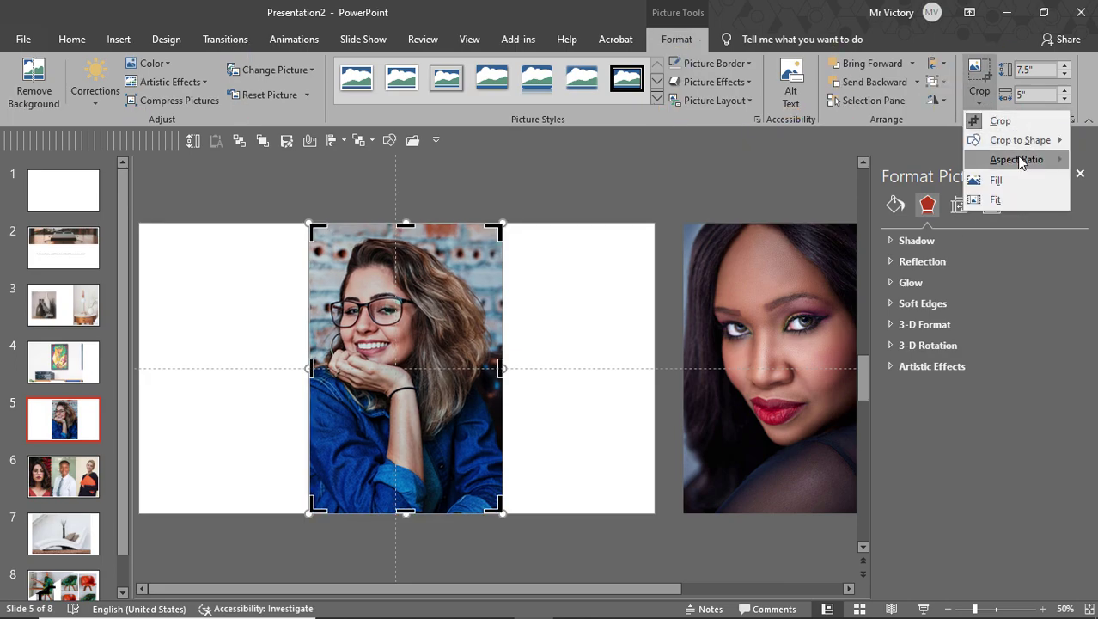
{"action": "mouse_move", "coordinate": [1021, 163]}
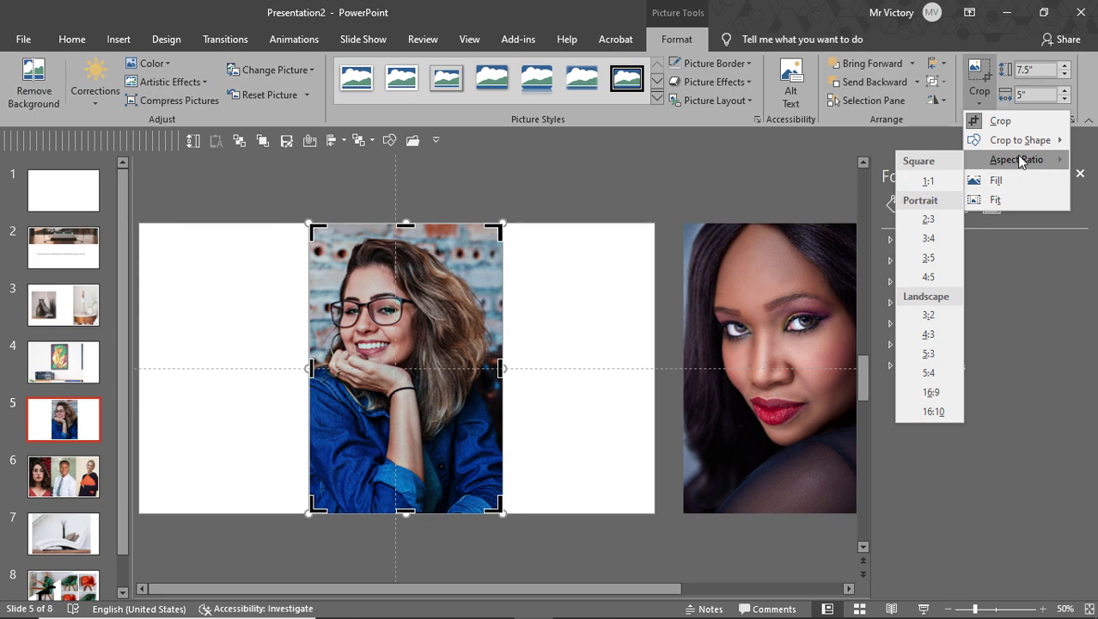
{"action": "left_click", "coordinate": [928, 181]}
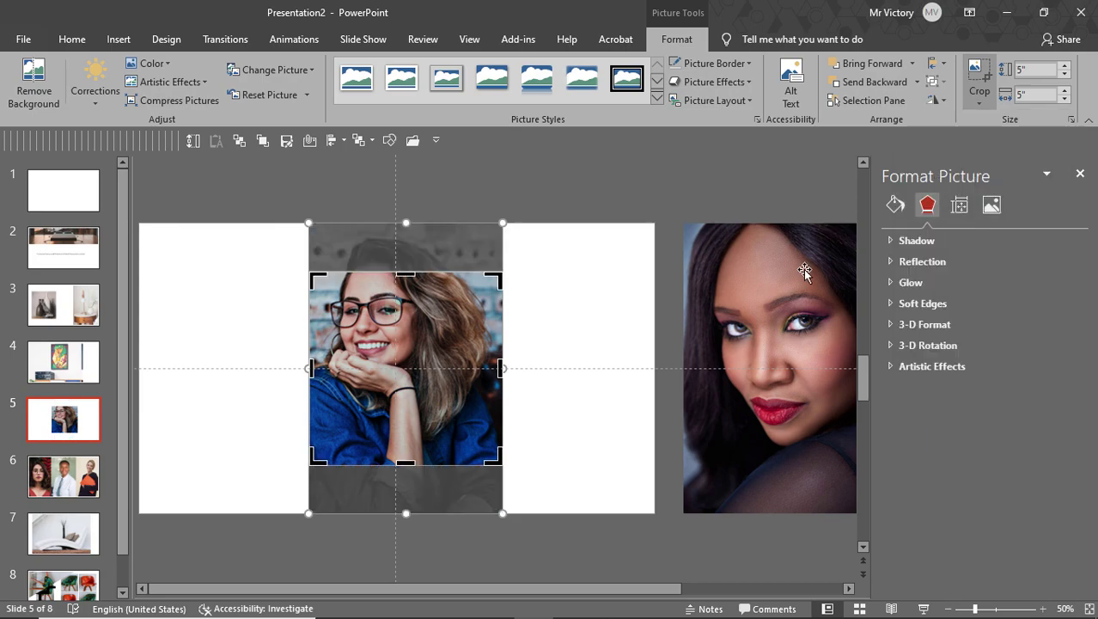
{"action": "mouse_move", "coordinate": [461, 403]}
{"action": "left_mouse_down"}
{"action": "mouse_move", "coordinate": [459, 380]}
{"action": "mouse_move", "coordinate": [447, 413]}
{"action": "mouse_move", "coordinate": [456, 447]}
{"action": "mouse_move", "coordinate": [444, 414]}
{"action": "left_mouse_up"}
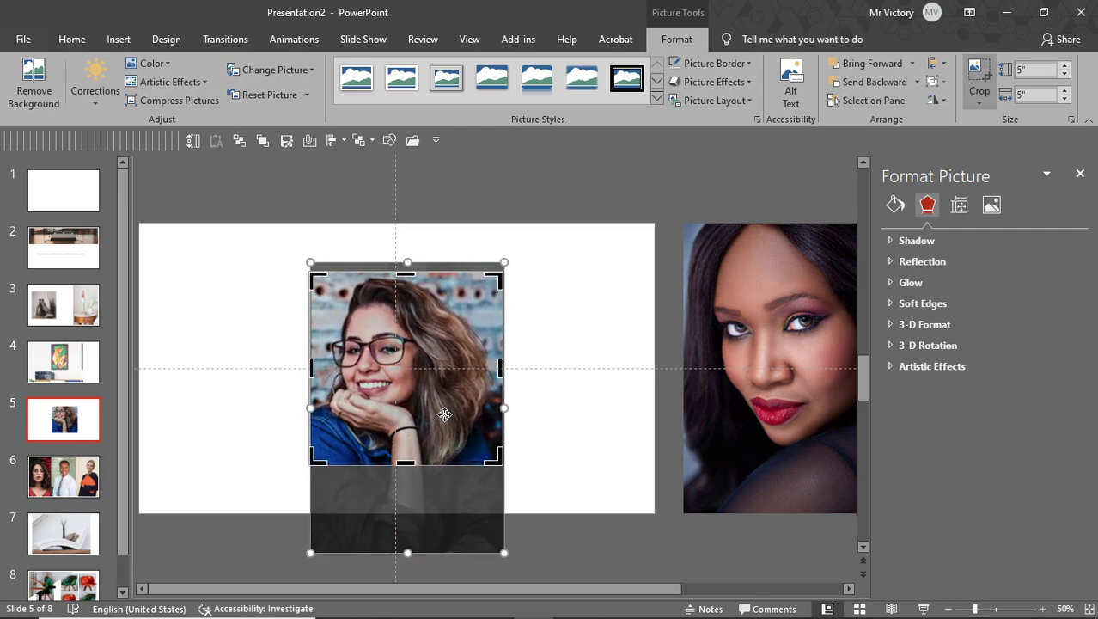
{"action": "left_click", "coordinate": [980, 100]}
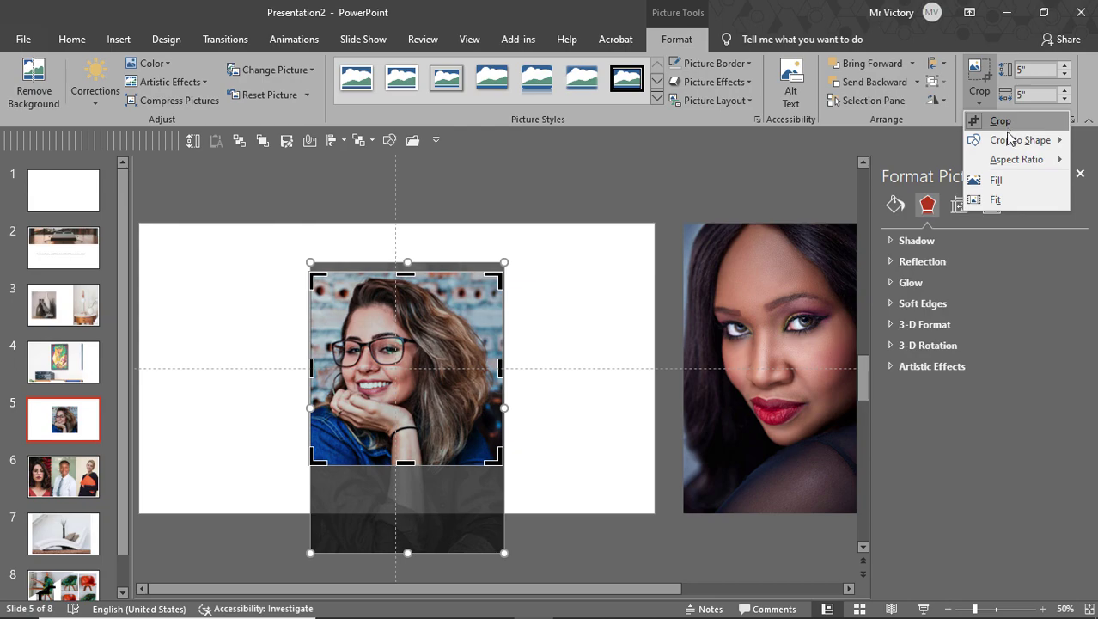
Step: Crop the glasses photo to an oval shape and re-enter crop mode
{"action": "mouse_move", "coordinate": [1010, 141]}
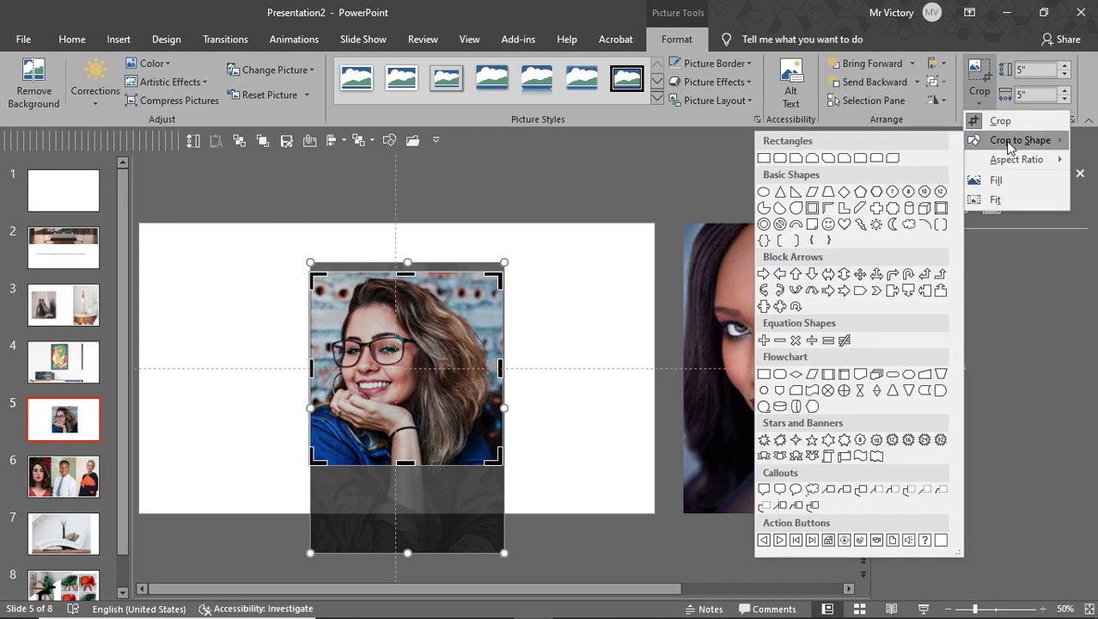
{"action": "left_click", "coordinate": [764, 192]}
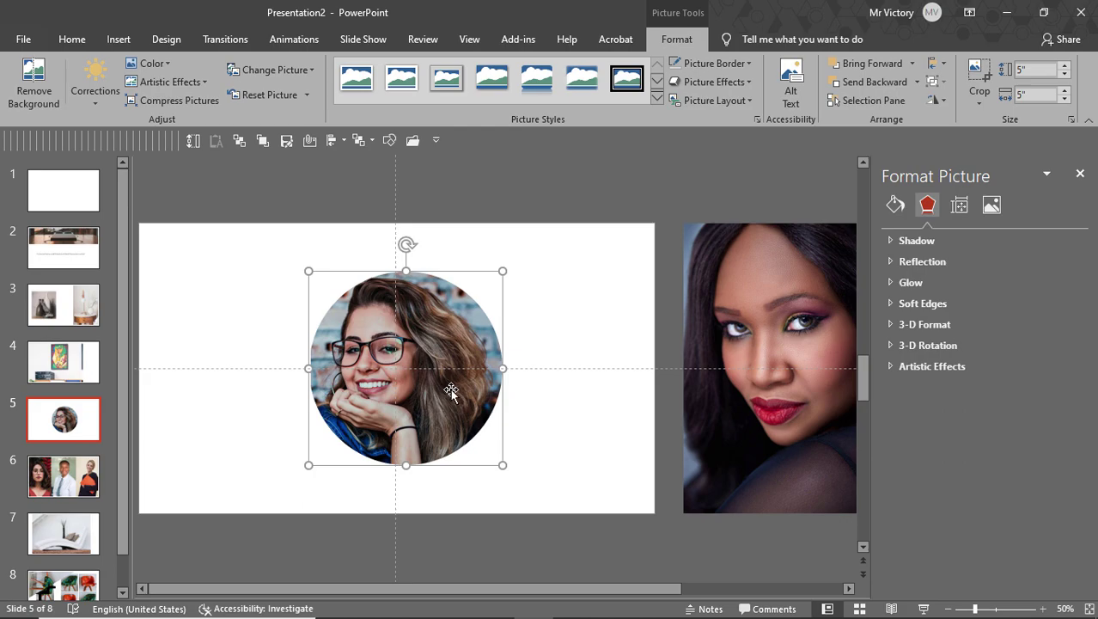
{"action": "key", "text": "alt+j"}
{"action": "key", "text": "p"}
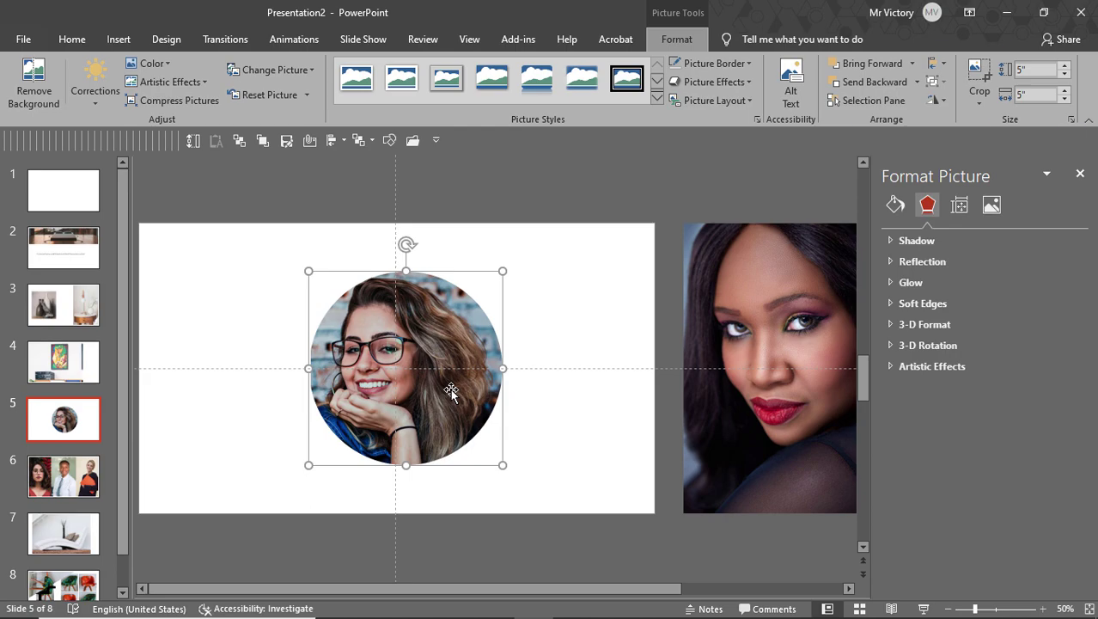
{"action": "key", "text": "c"}
{"action": "key", "text": "Escape"}
{"action": "key", "text": "Return"}
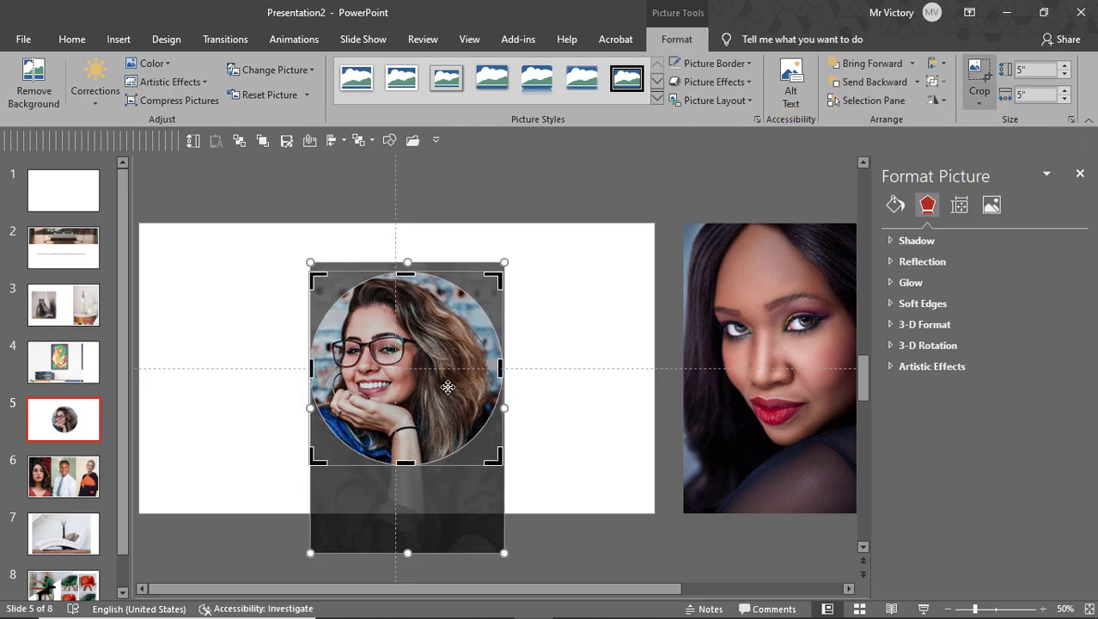
Step: Resize and reposition the photo within the circle, apply the crop, and place it left
{"action": "left_click_drag", "start_coordinate": [448, 386], "coordinate": [445, 387]}
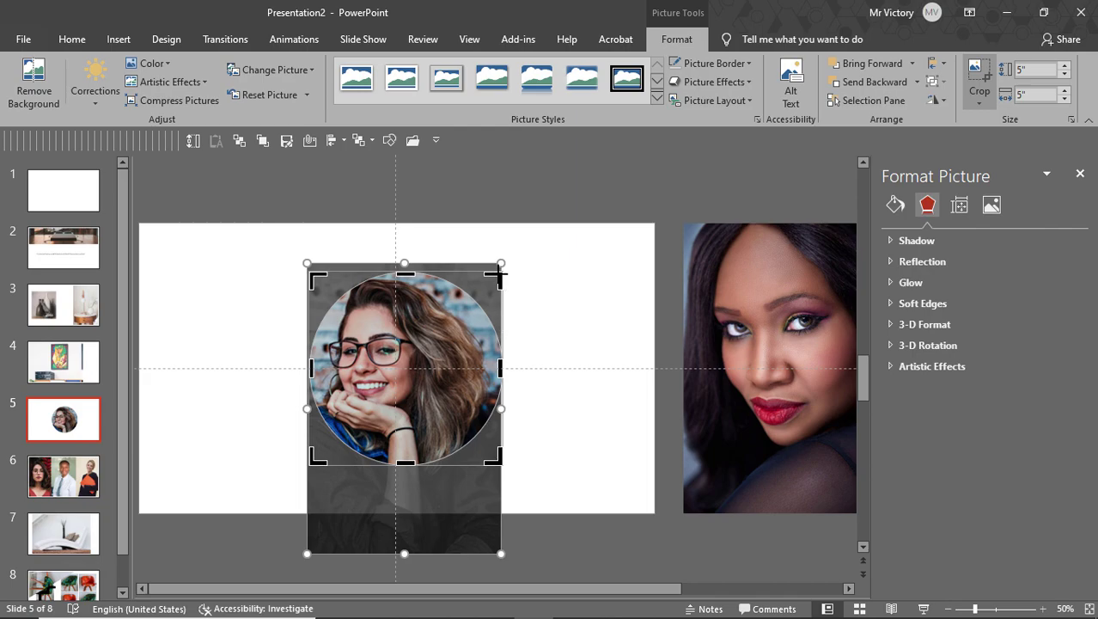
{"action": "left_click_drag", "start_coordinate": [499, 274], "coordinate": [482, 294]}
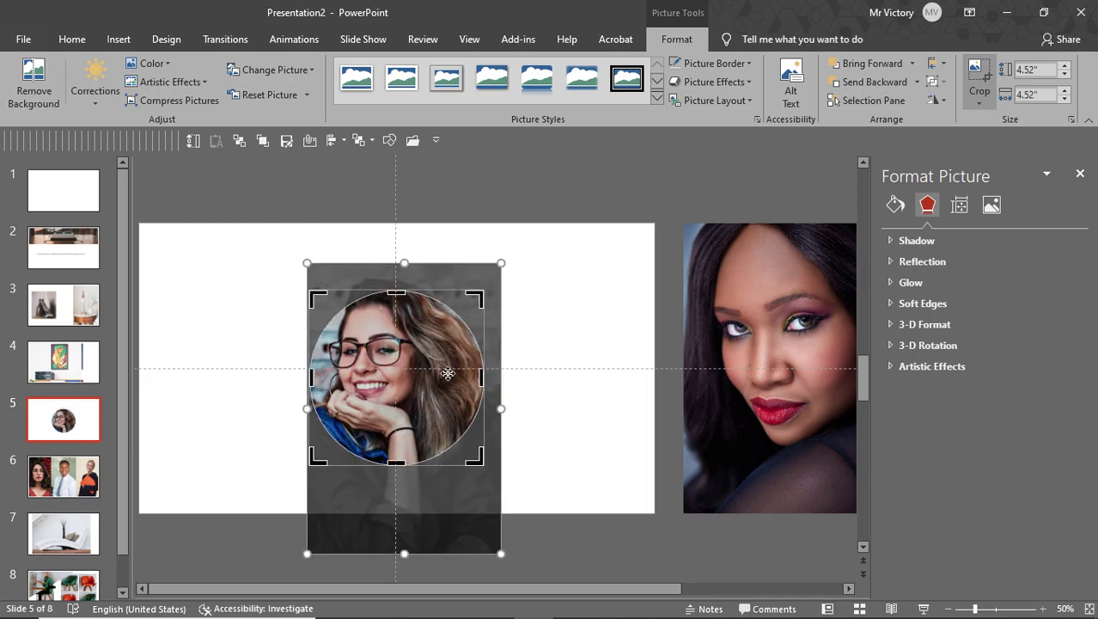
{"action": "key", "text": "Escape"}
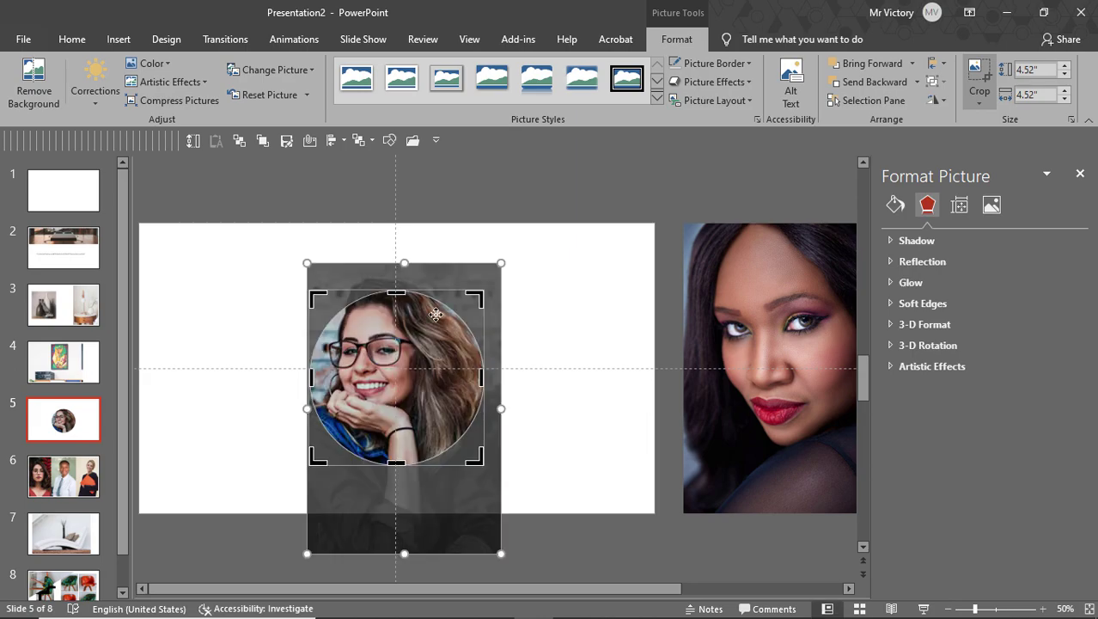
{"action": "left_click_drag", "start_coordinate": [431, 335], "coordinate": [420, 345]}
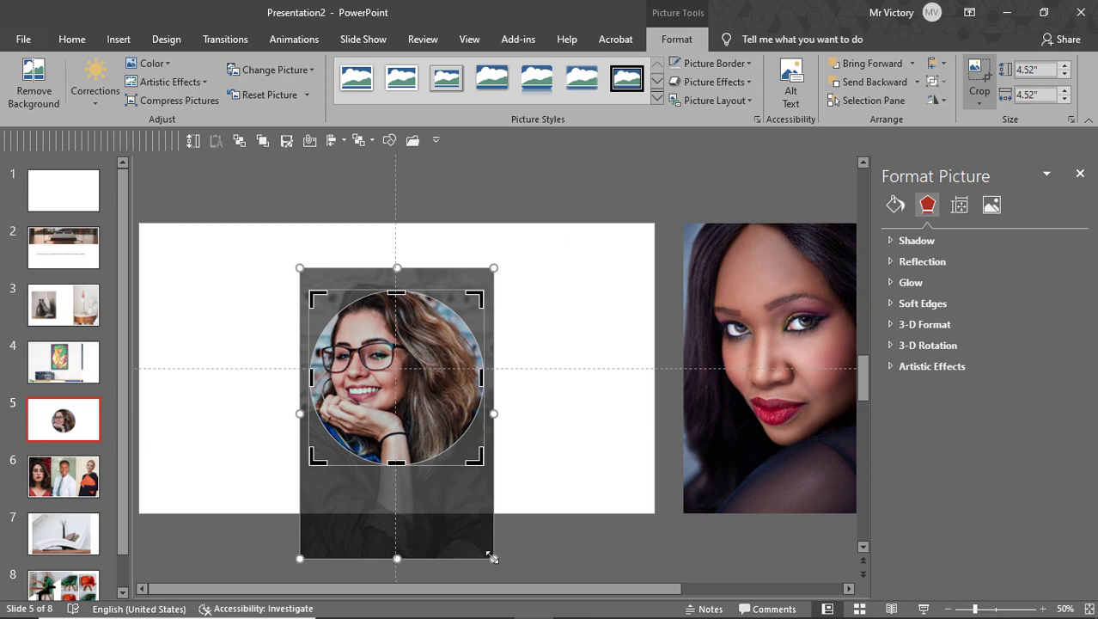
{"action": "left_click_drag", "start_coordinate": [492, 559], "coordinate": [472, 534]}
{"action": "left_click_drag", "start_coordinate": [431, 425], "coordinate": [286, 384]}
{"action": "left_click", "coordinate": [549, 437]}
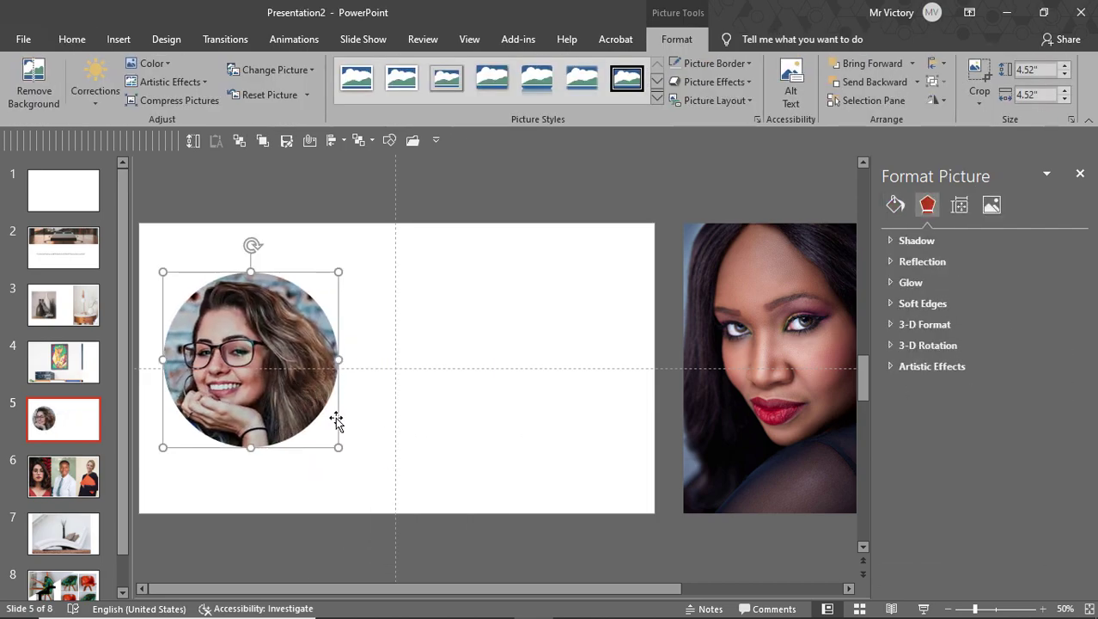
{"action": "left_click", "coordinate": [400, 412]}
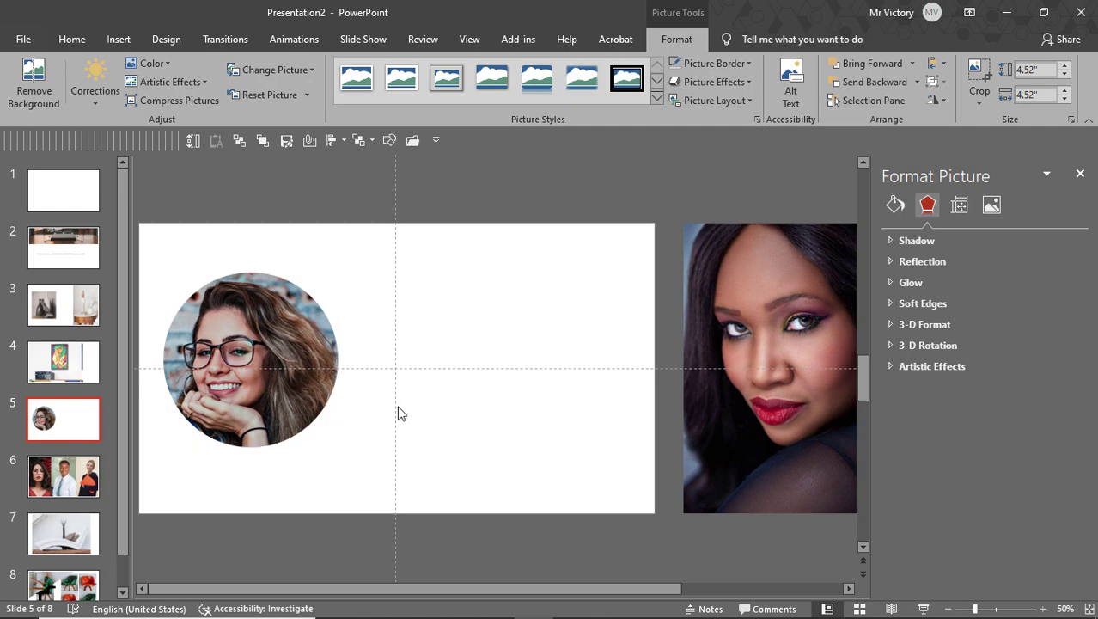
Step: Add a text box with the subject's name under the left portrait, then bring the second photo onto the right half
{"action": "left_click", "coordinate": [389, 140]}
{"action": "left_click", "coordinate": [421, 165]}
{"action": "left_click_drag", "start_coordinate": [396, 309], "coordinate": [551, 355]}
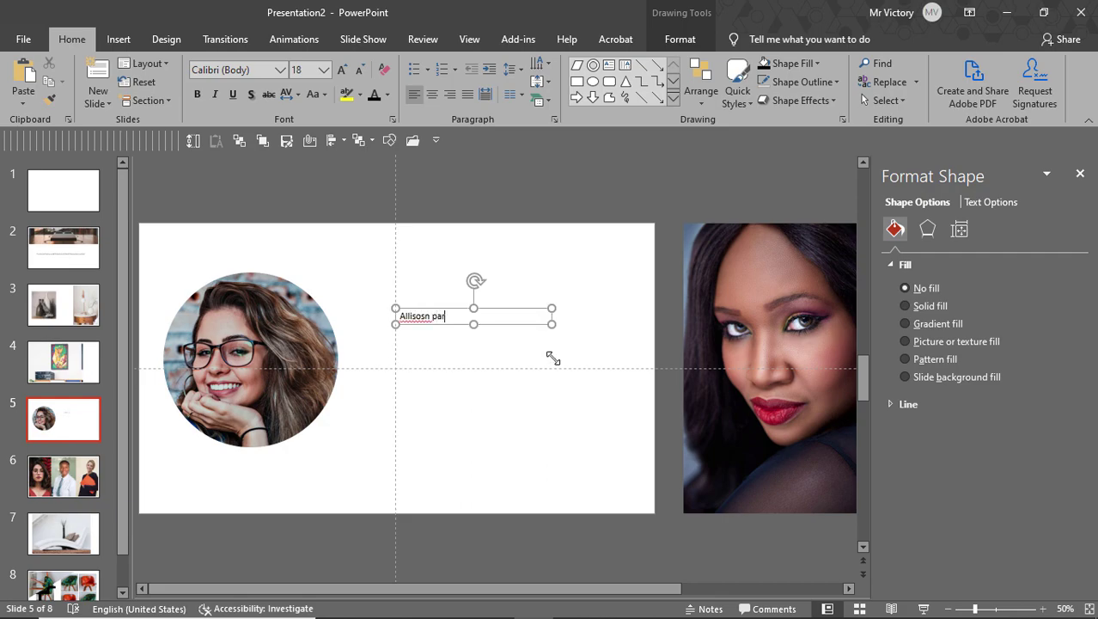
{"action": "left_click", "coordinate": [427, 313]}
{"action": "key", "text": "BackSpace"}
{"action": "left_click_drag", "start_coordinate": [453, 321], "coordinate": [266, 481]}
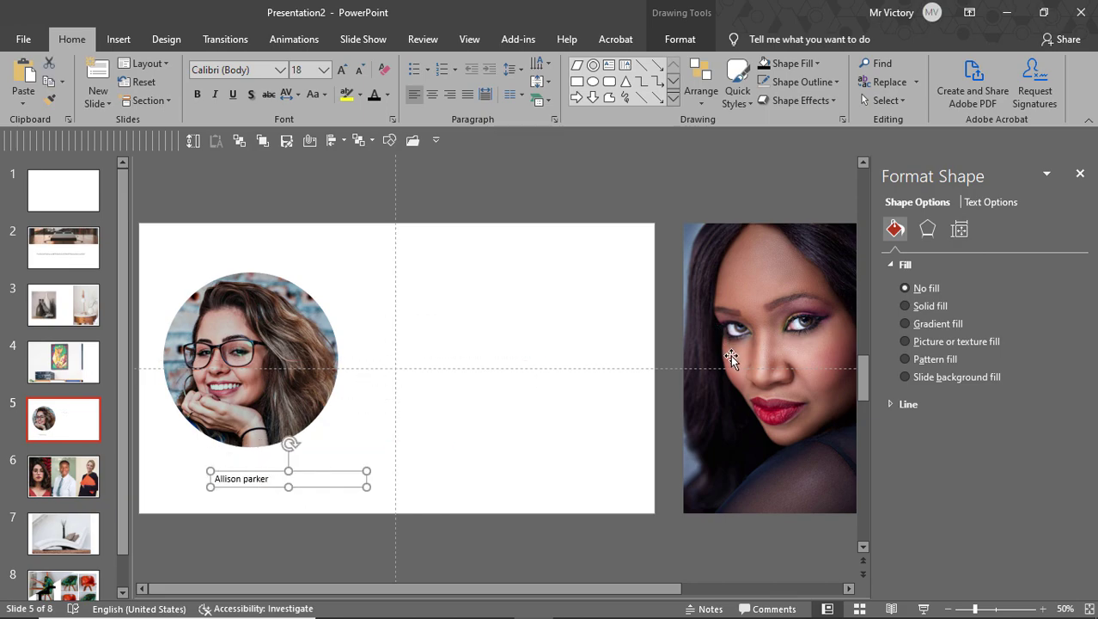
{"action": "left_click_drag", "start_coordinate": [733, 361], "coordinate": [470, 347]}
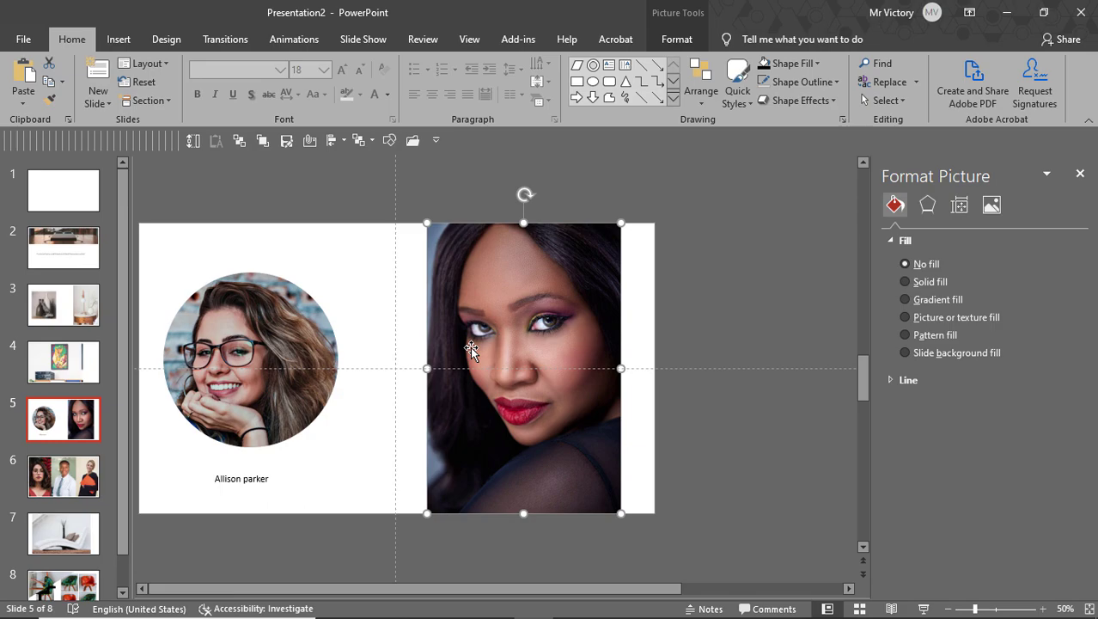
Step: Crop the second woman's photo to an Oval shape with a 1:1 aspect ratio
{"action": "double_click", "coordinate": [467, 350]}
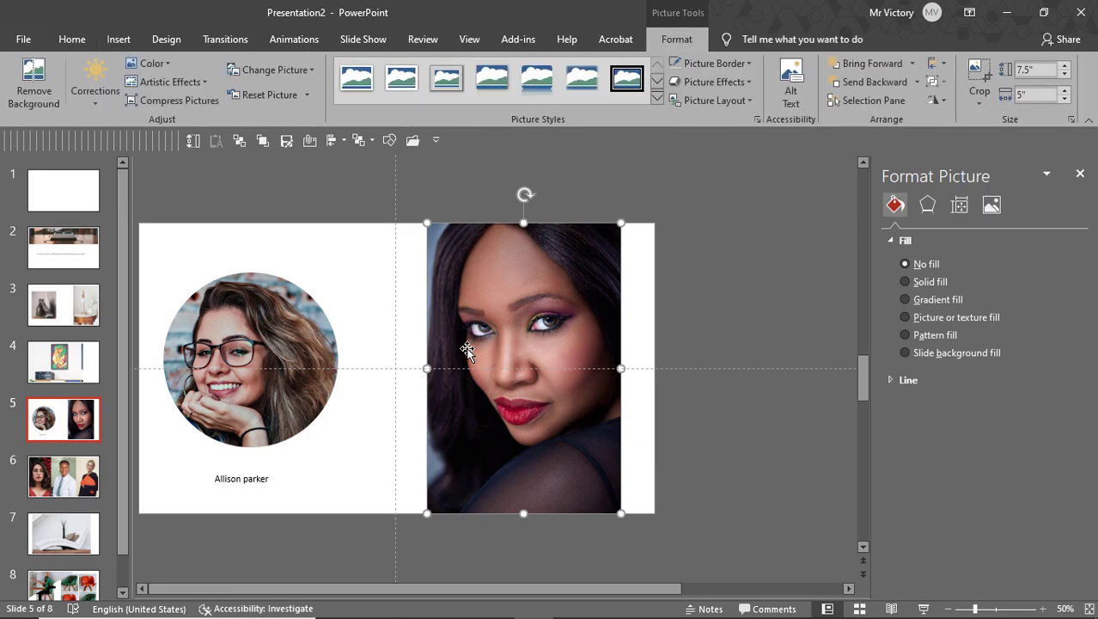
{"action": "left_click", "coordinate": [979, 100]}
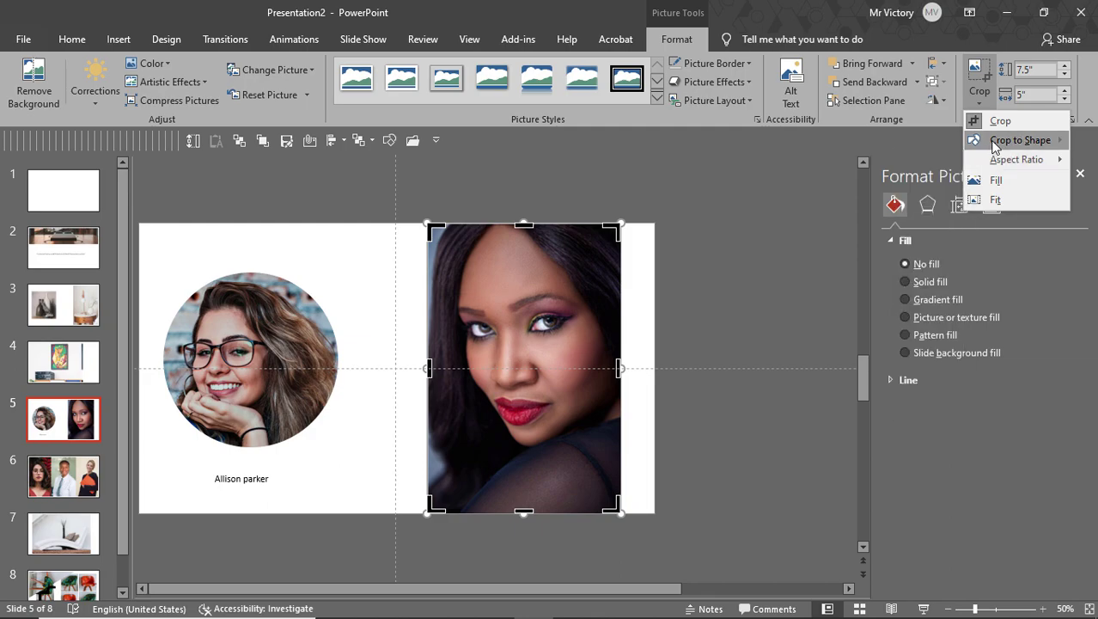
{"action": "mouse_move", "coordinate": [994, 145]}
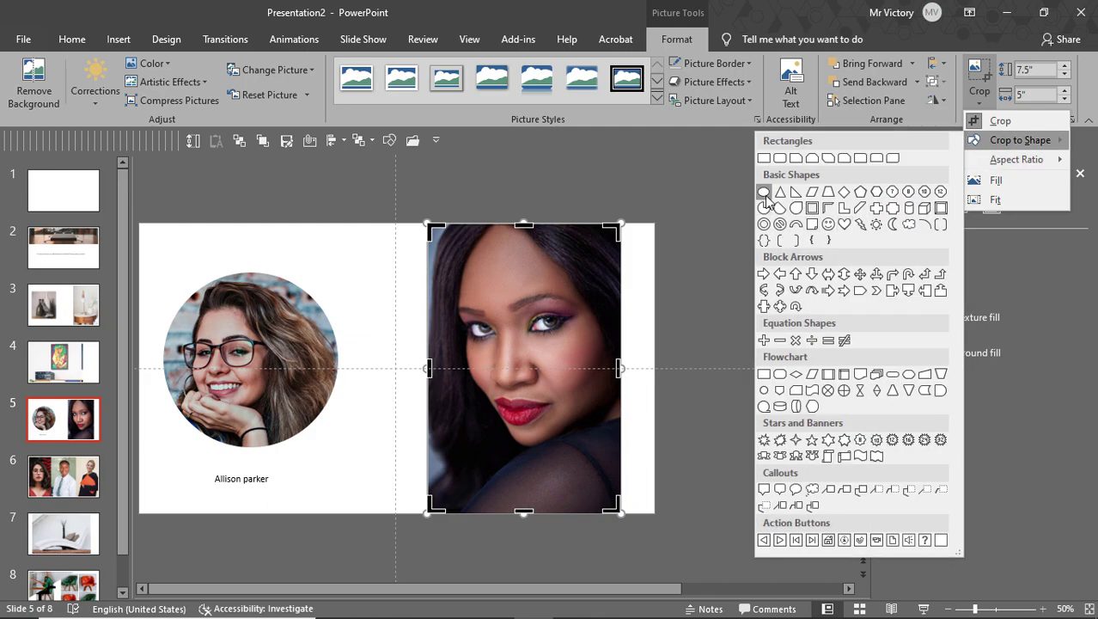
{"action": "left_click", "coordinate": [763, 192]}
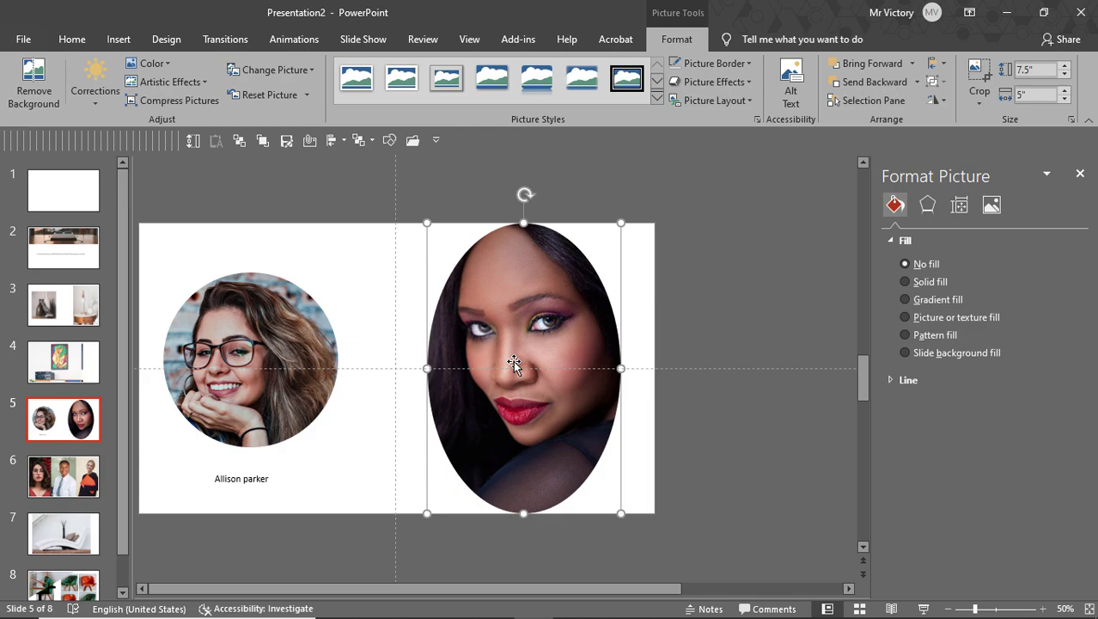
{"action": "left_click", "coordinate": [984, 100]}
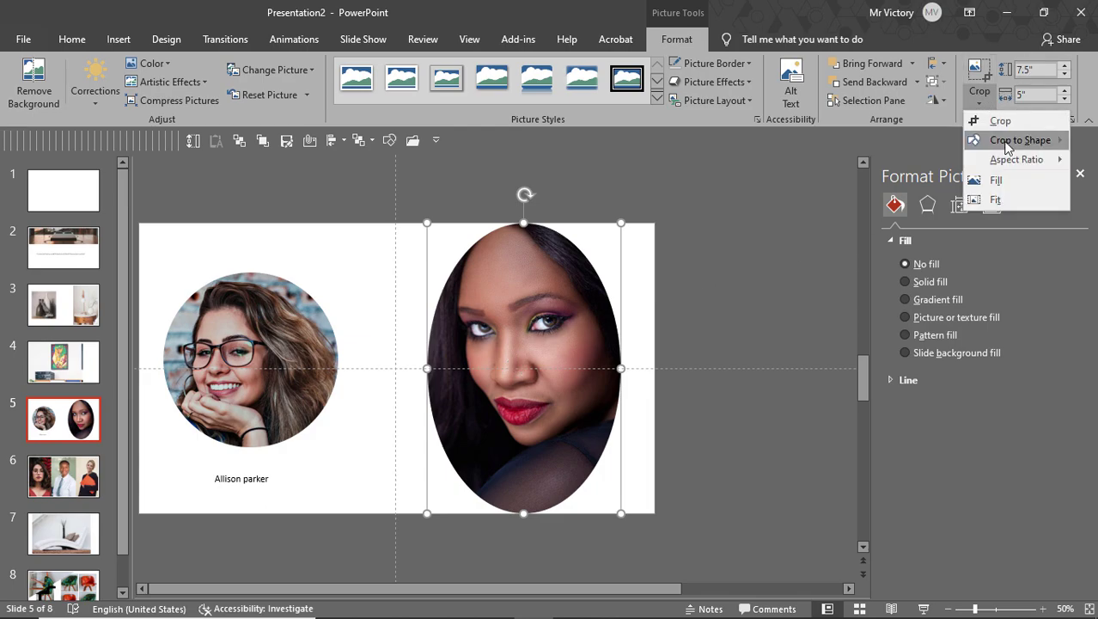
{"action": "mouse_move", "coordinate": [1009, 161]}
{"action": "left_click", "coordinate": [906, 182]}
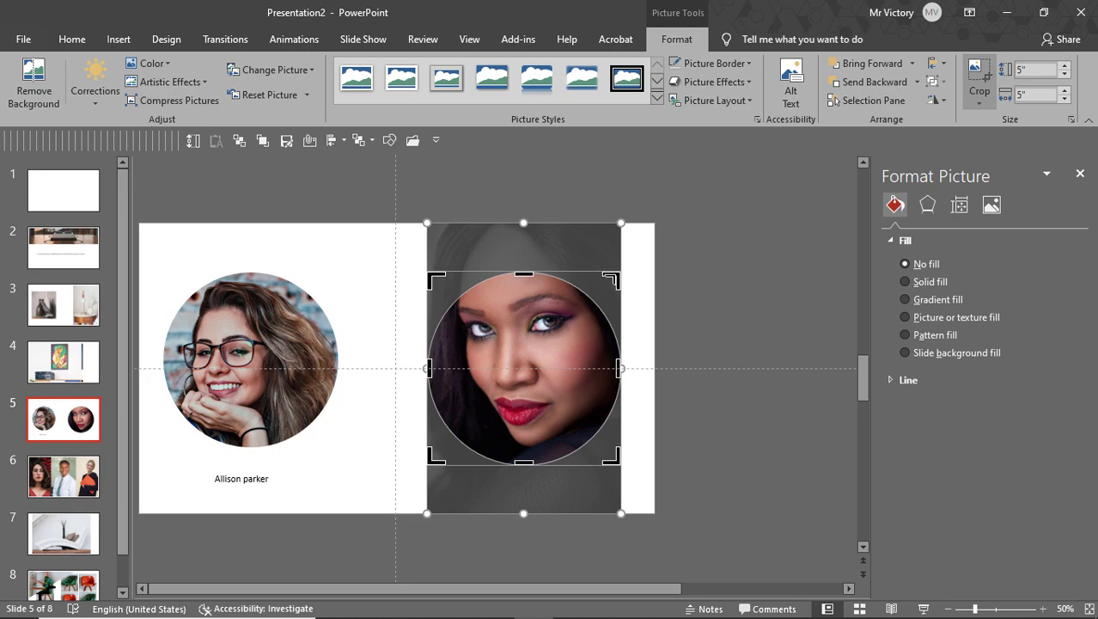
Step: Shrink the second portrait to a 3.9" circle framing her face and apply the crop
{"action": "left_click_drag", "start_coordinate": [610, 273], "coordinate": [577, 316]}
{"action": "mouse_move", "coordinate": [527, 368]}
{"action": "left_mouse_down"}
{"action": "mouse_move", "coordinate": [549, 341]}
{"action": "mouse_move", "coordinate": [516, 383]}
{"action": "left_mouse_up"}
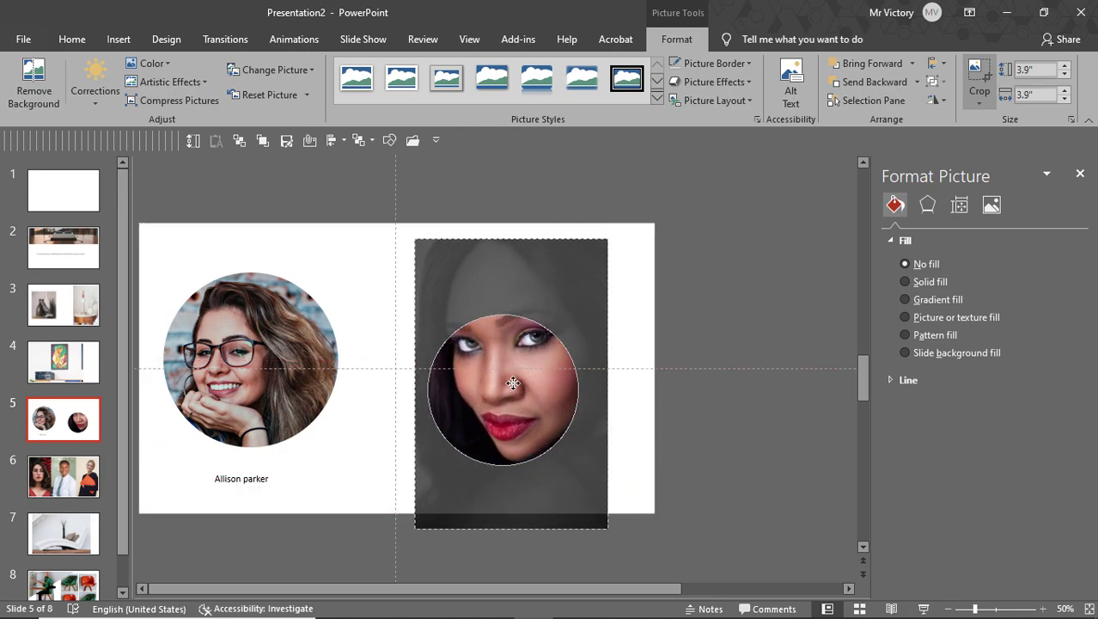
{"action": "left_click_drag", "start_coordinate": [613, 229], "coordinate": [579, 293]}
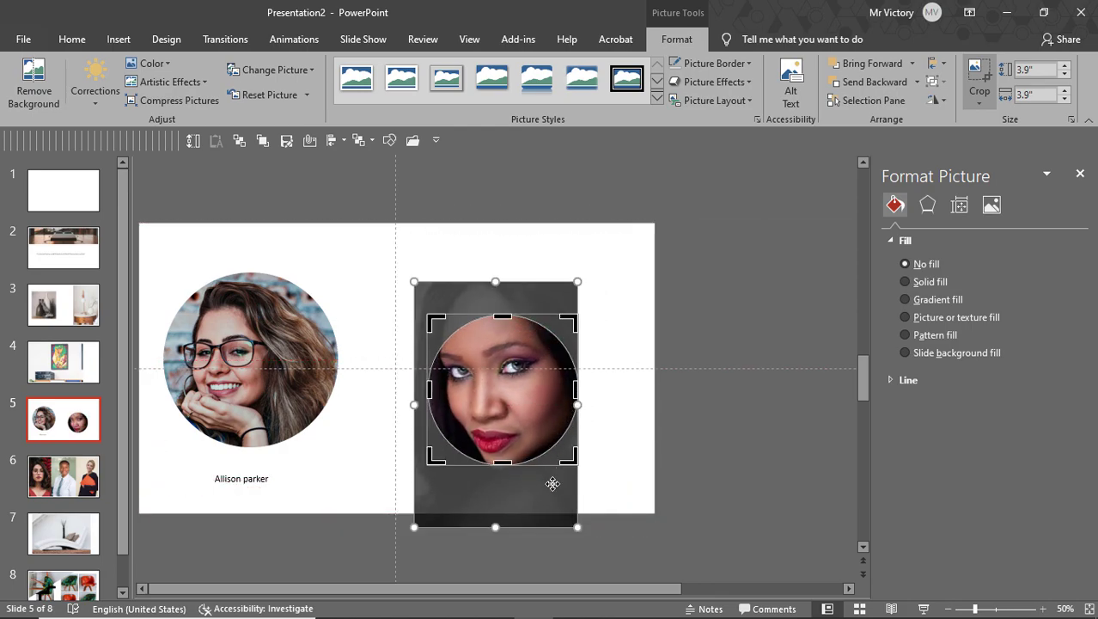
{"action": "left_click_drag", "start_coordinate": [554, 487], "coordinate": [558, 495]}
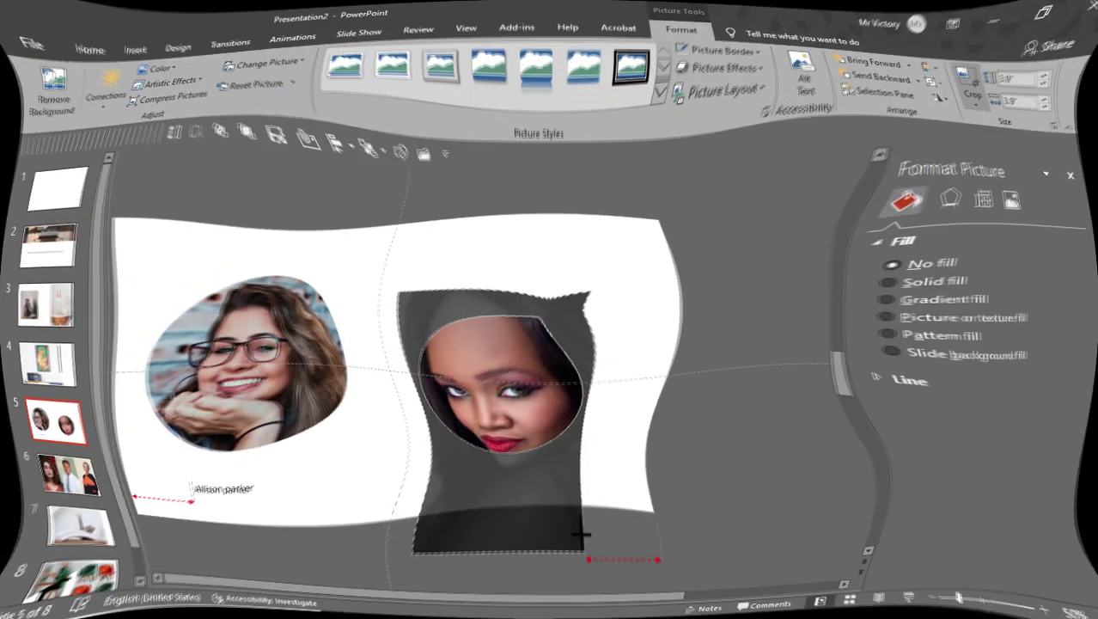
{"action": "mouse_move", "coordinate": [576, 530]}
{"action": "left_mouse_down"}
{"action": "mouse_move", "coordinate": [558, 500]}
{"action": "mouse_move", "coordinate": [559, 529]}
{"action": "left_mouse_up"}
{"action": "left_click_drag", "start_coordinate": [562, 513], "coordinate": [563, 497]}
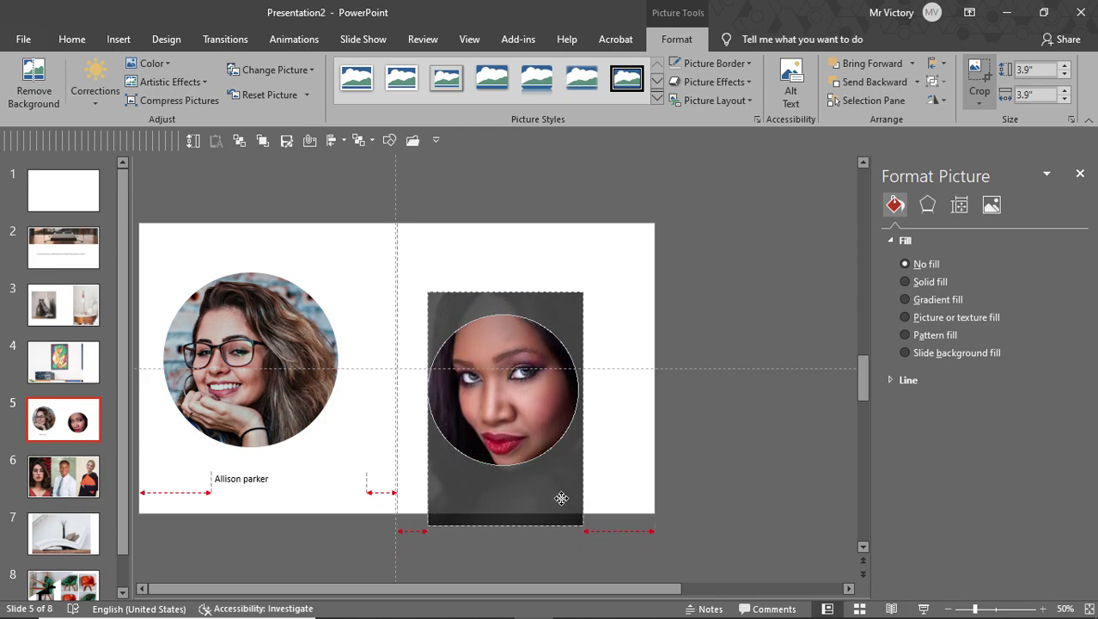
{"action": "left_click_drag", "start_coordinate": [559, 498], "coordinate": [557, 498]}
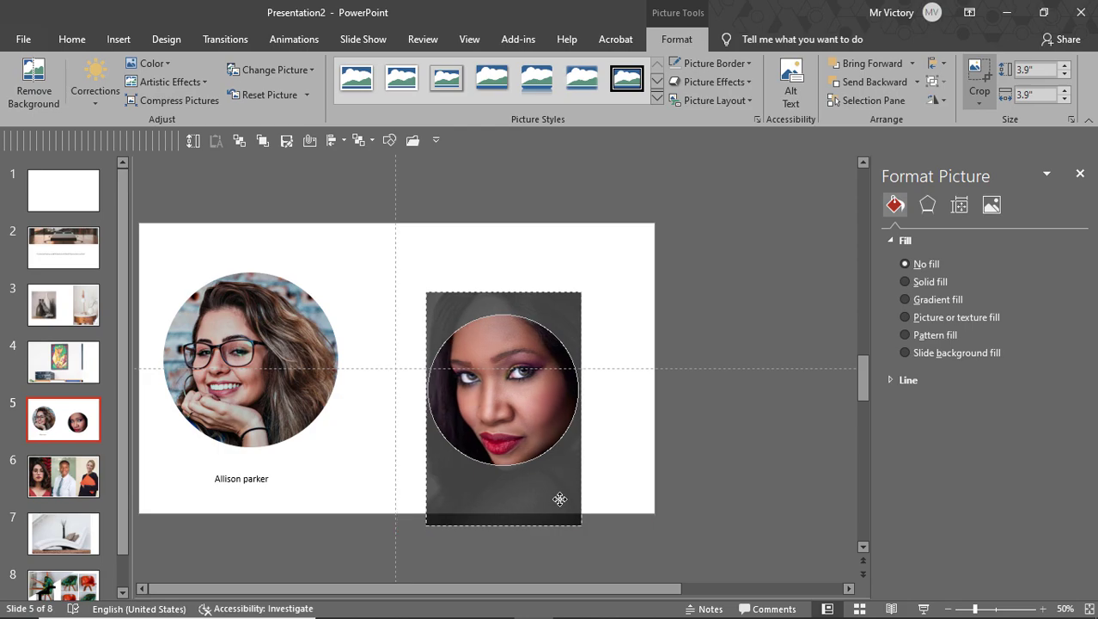
{"action": "left_click", "coordinate": [589, 459]}
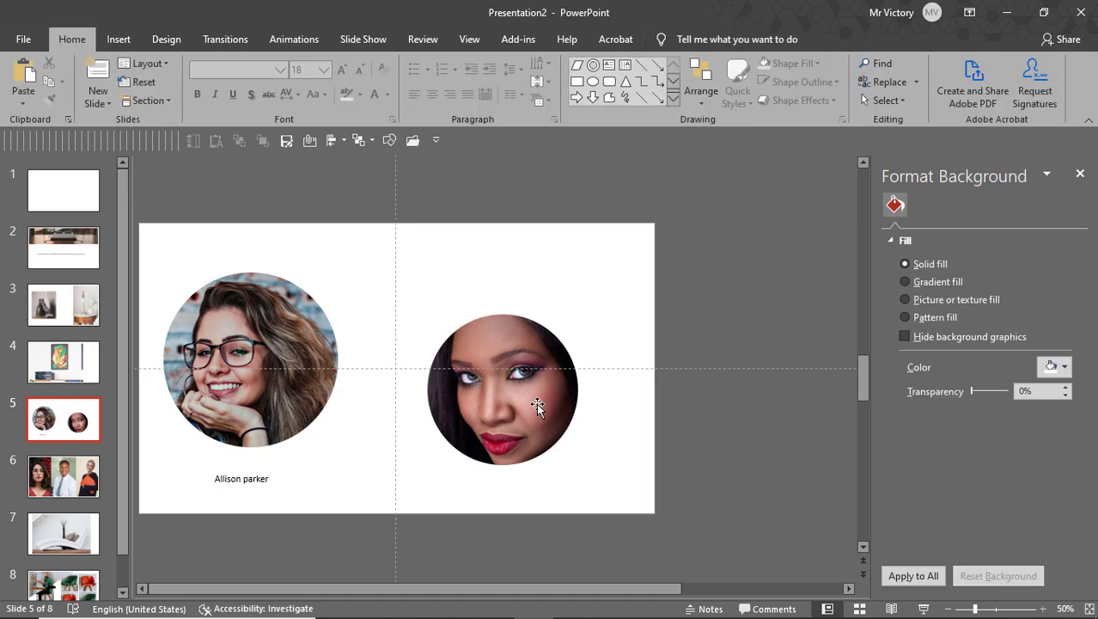
Step: Align the right circle level with the left one and Ctrl-drag a caption copy beneath it
{"action": "left_click_drag", "start_coordinate": [535, 398], "coordinate": [456, 318]}
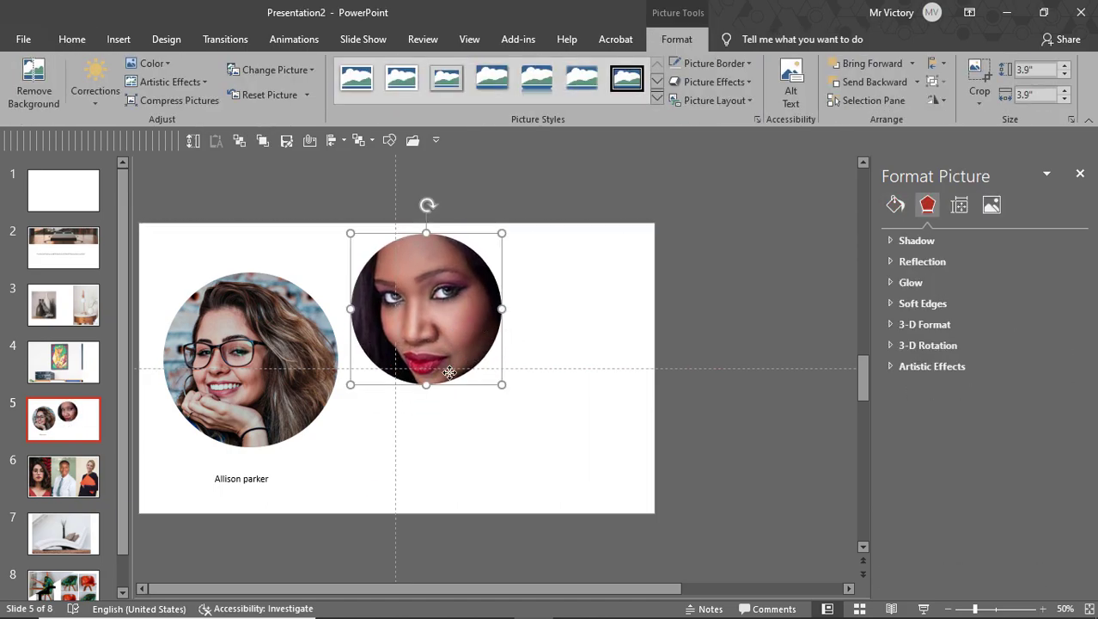
{"action": "left_click_drag", "start_coordinate": [447, 370], "coordinate": [448, 420]}
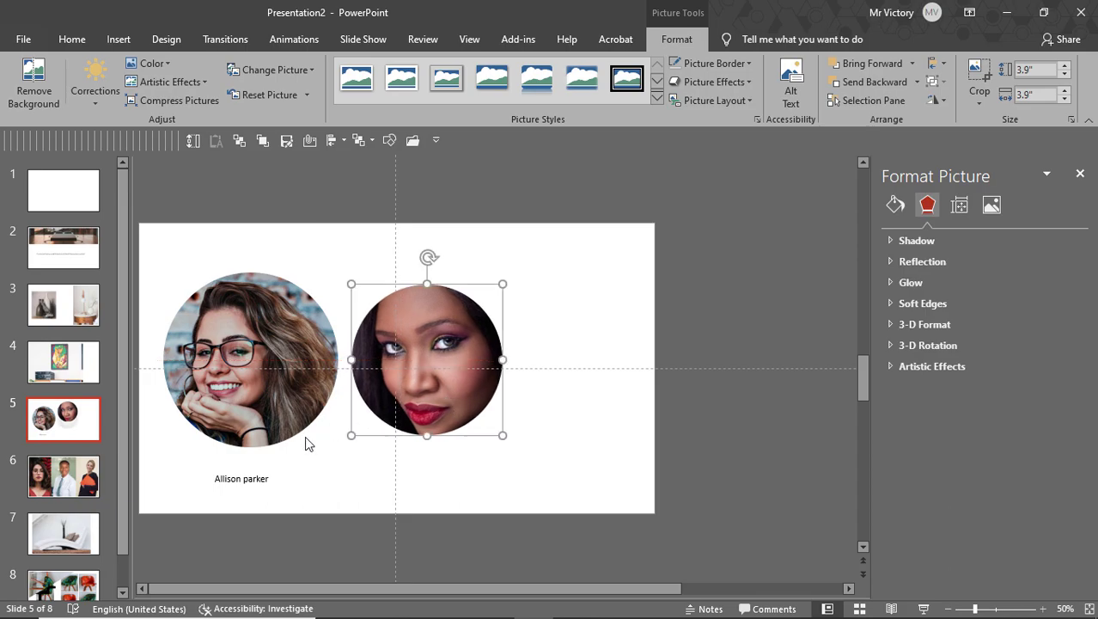
{"action": "left_click", "coordinate": [272, 471]}
{"action": "left_click_drag", "start_coordinate": [273, 470], "coordinate": [436, 480]}
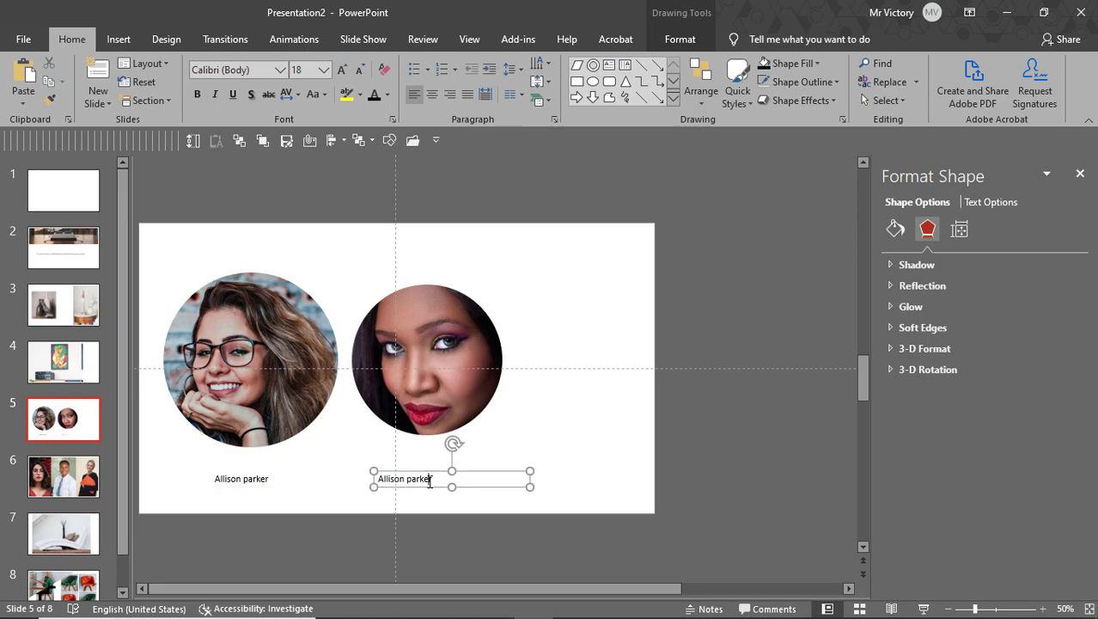
Step: Replace the copied caption with the second woman's name and drag the third photo onto the slide edge
{"action": "triple_click", "coordinate": [429, 482]}
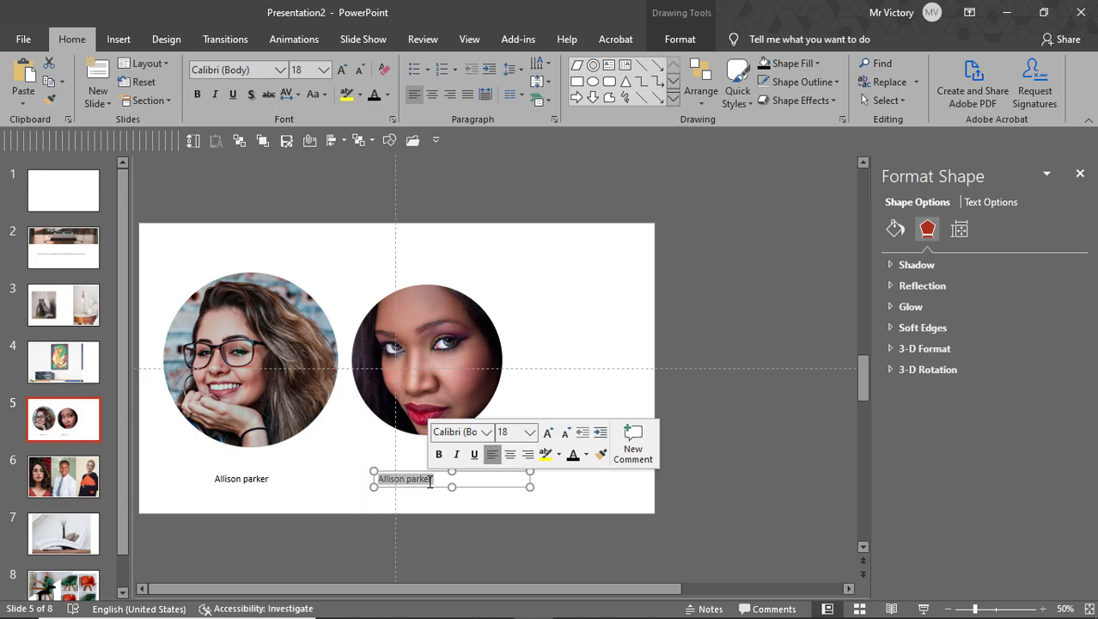
{"action": "key", "text": "BackSpace"}
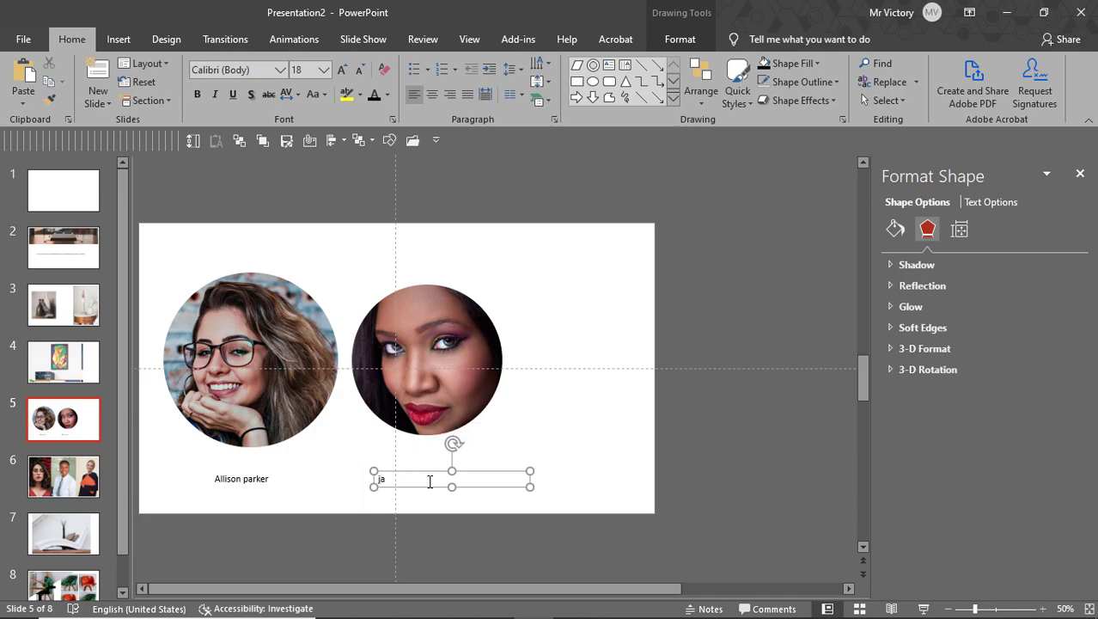
{"action": "left_click", "coordinate": [626, 400]}
{"action": "scroll", "coordinate": [686, 517], "scroll_direction": "down", "scroll_amount": 4, "text": "ctrl"}
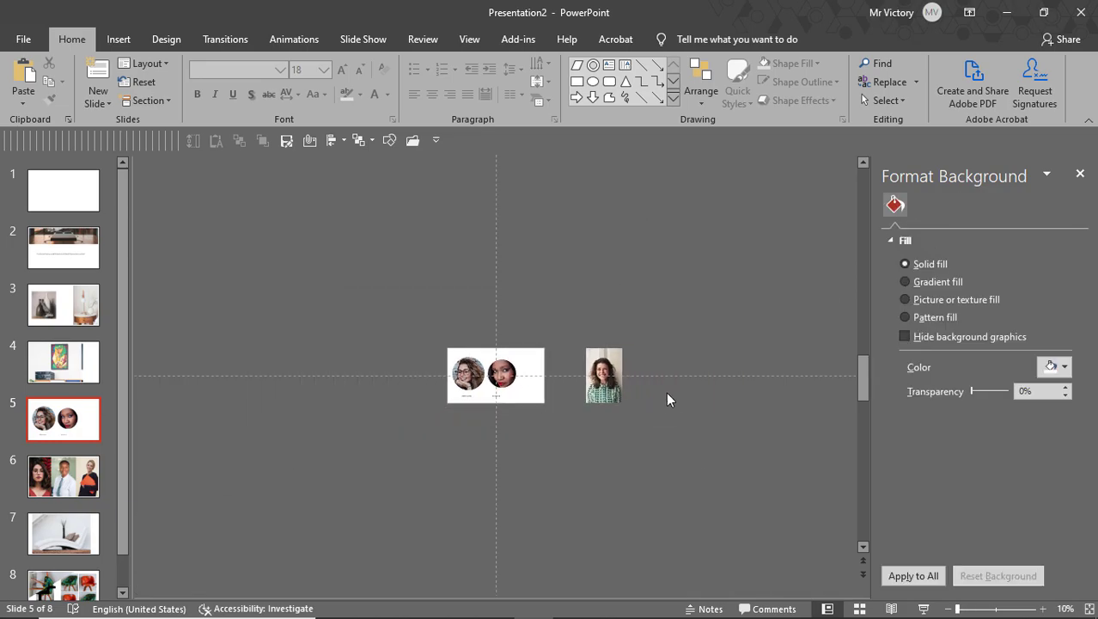
{"action": "left_click_drag", "start_coordinate": [599, 391], "coordinate": [528, 397]}
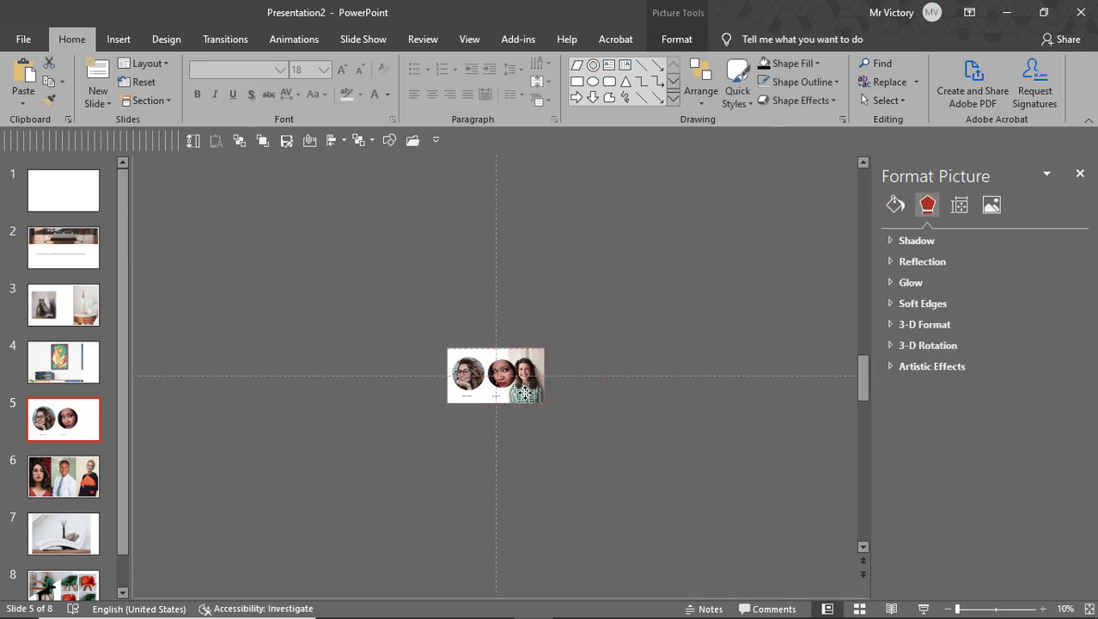
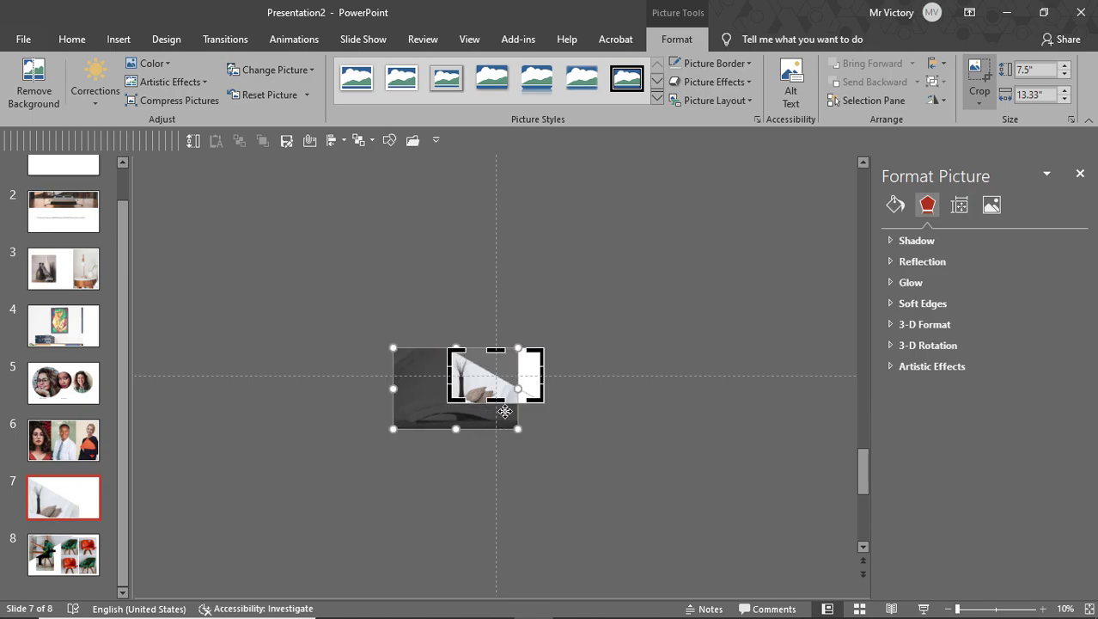
Step: Refine the vase photo's triangle crop on slide 7, trimming its height and extending it right
{"action": "left_click_drag", "start_coordinate": [545, 373], "coordinate": [514, 375]}
{"action": "scroll", "coordinate": [482, 406], "scroll_direction": "up", "scroll_amount": 4, "text": "ctrl"}
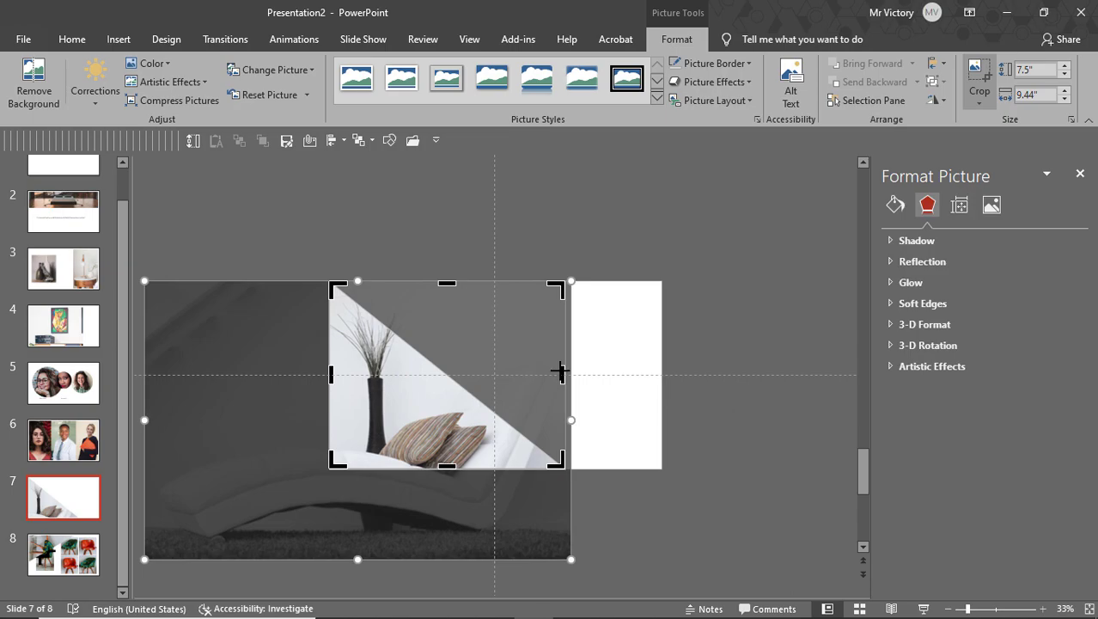
{"action": "left_click_drag", "start_coordinate": [560, 372], "coordinate": [567, 371]}
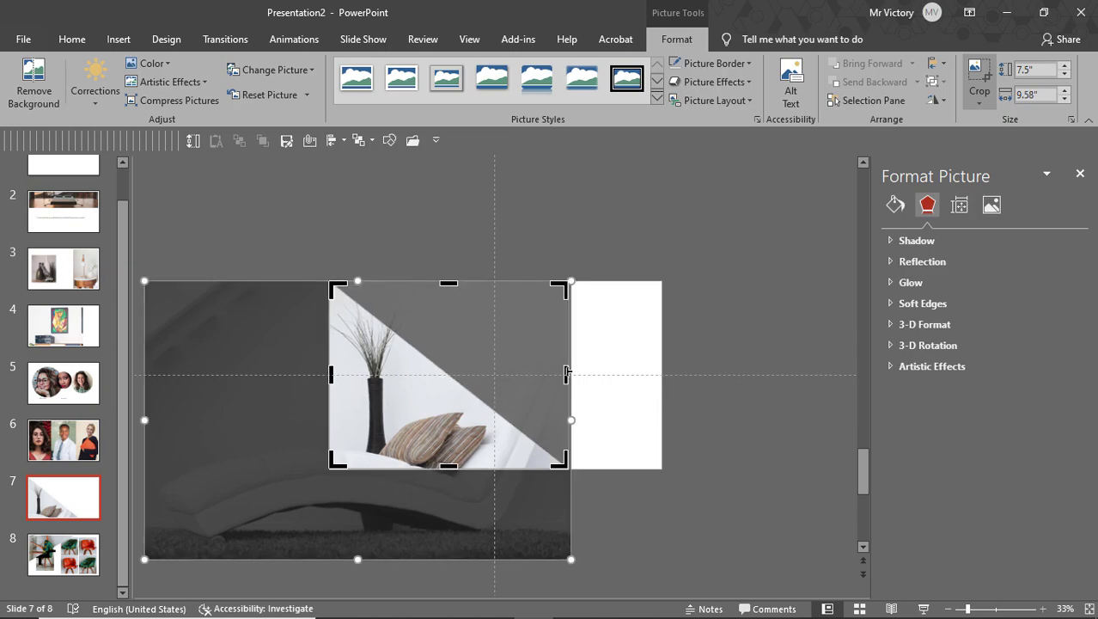
{"action": "left_click", "coordinate": [624, 516]}
{"action": "left_click", "coordinate": [506, 450]}
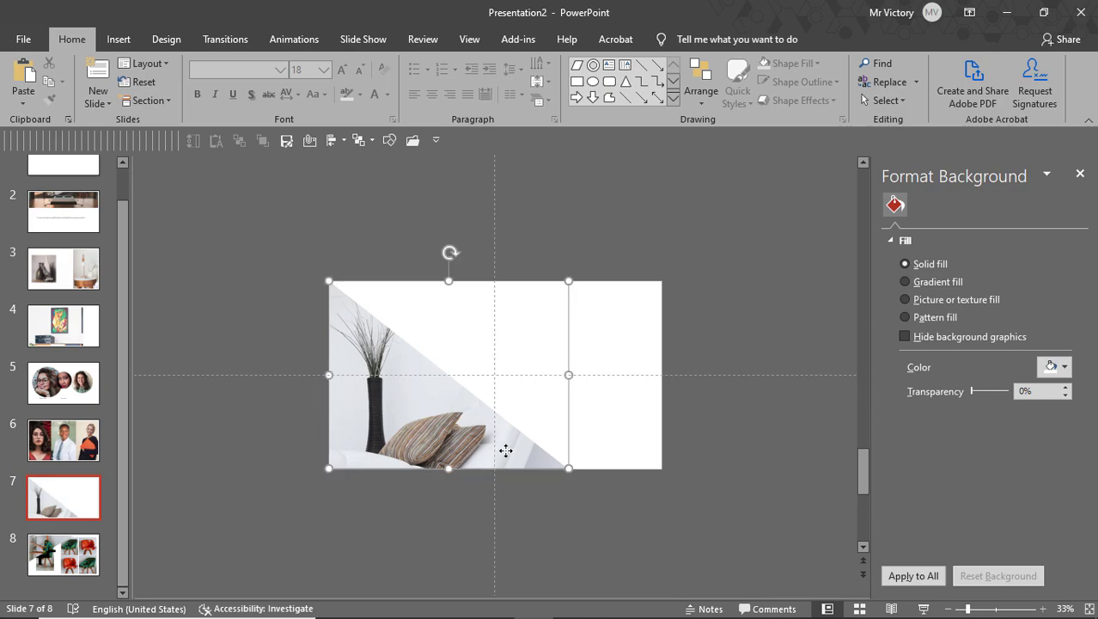
{"action": "left_click", "coordinate": [603, 413]}
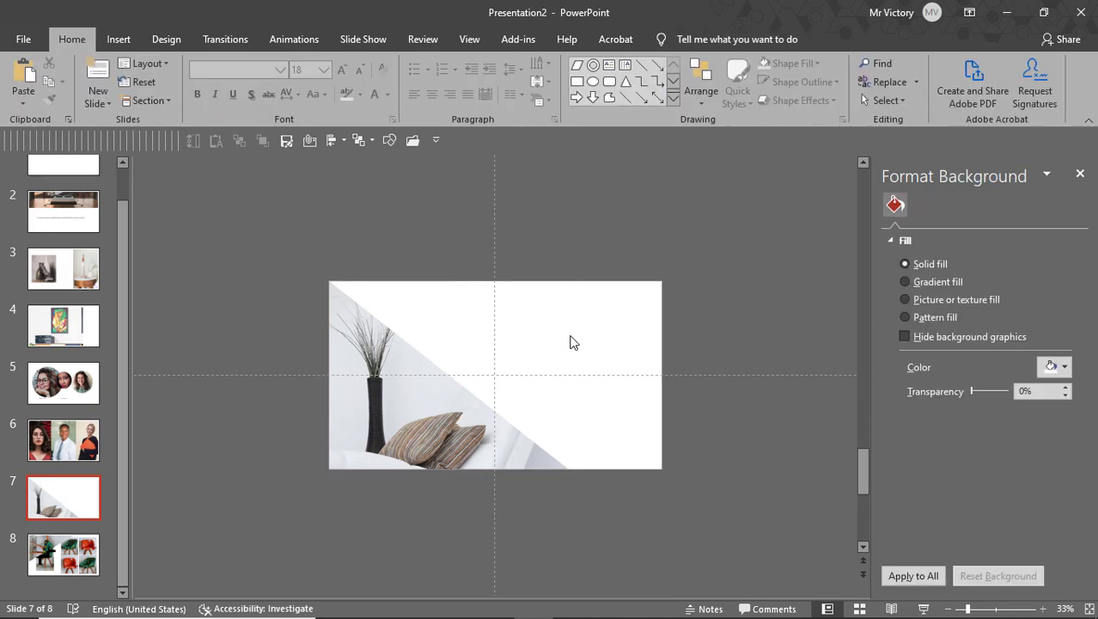
Step: Flip the triangle photo vertically, rotate it 180° and position it centred on the slide
{"action": "left_click", "coordinate": [450, 423]}
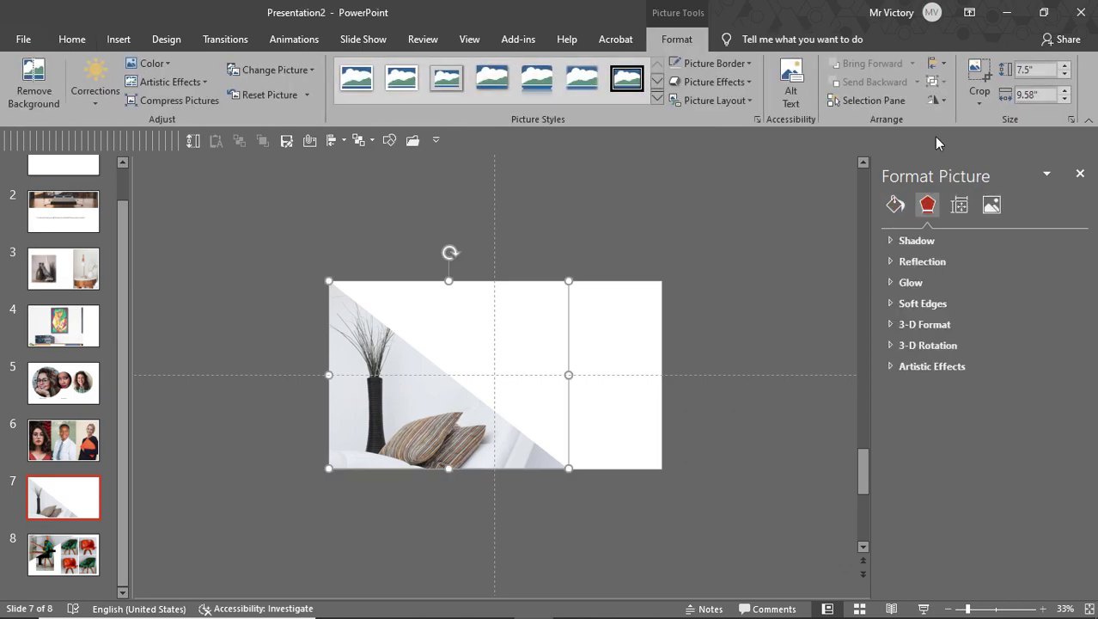
{"action": "left_click", "coordinate": [934, 99]}
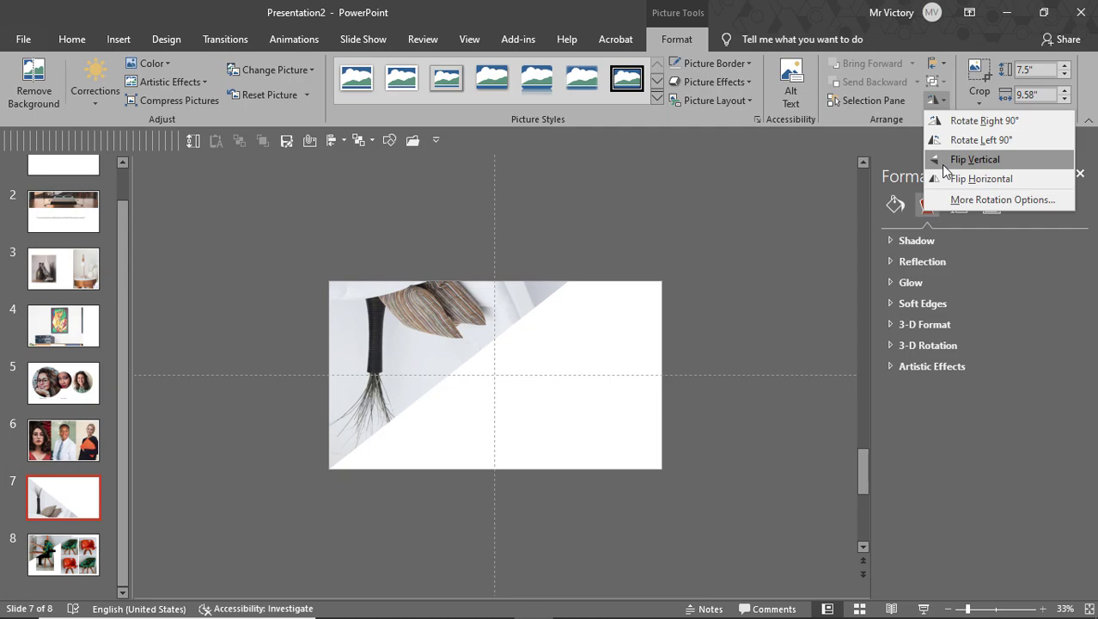
{"action": "left_click", "coordinate": [945, 159]}
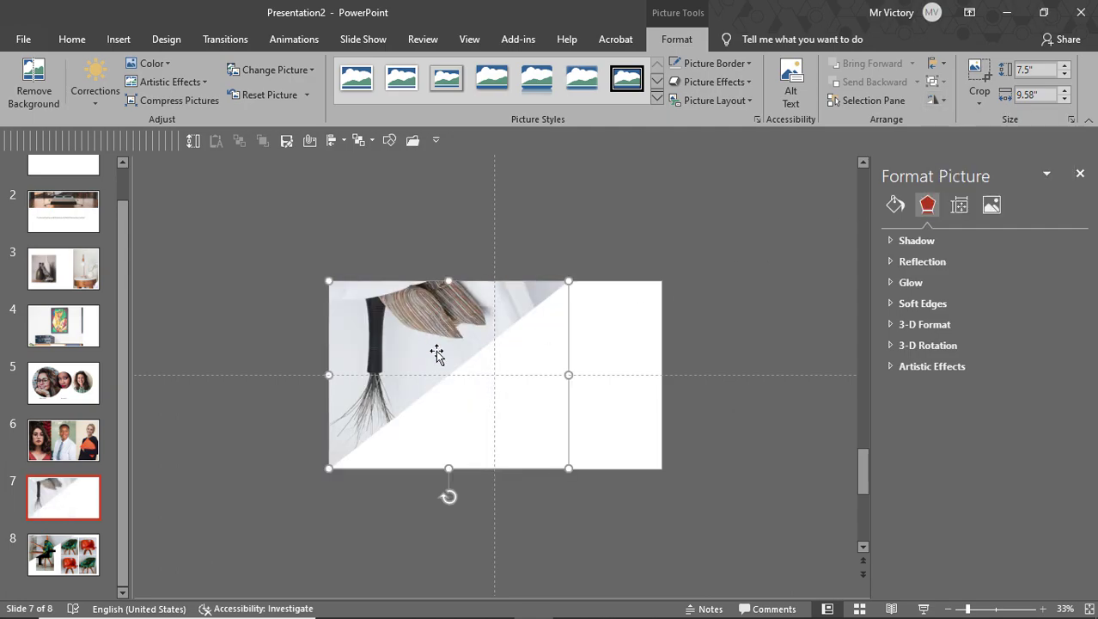
{"action": "left_click_drag", "start_coordinate": [449, 492], "coordinate": [471, 255]}
{"action": "mouse_move", "coordinate": [500, 417]}
{"action": "left_mouse_down"}
{"action": "mouse_move", "coordinate": [433, 297]}
{"action": "mouse_move", "coordinate": [497, 398]}
{"action": "left_mouse_up"}
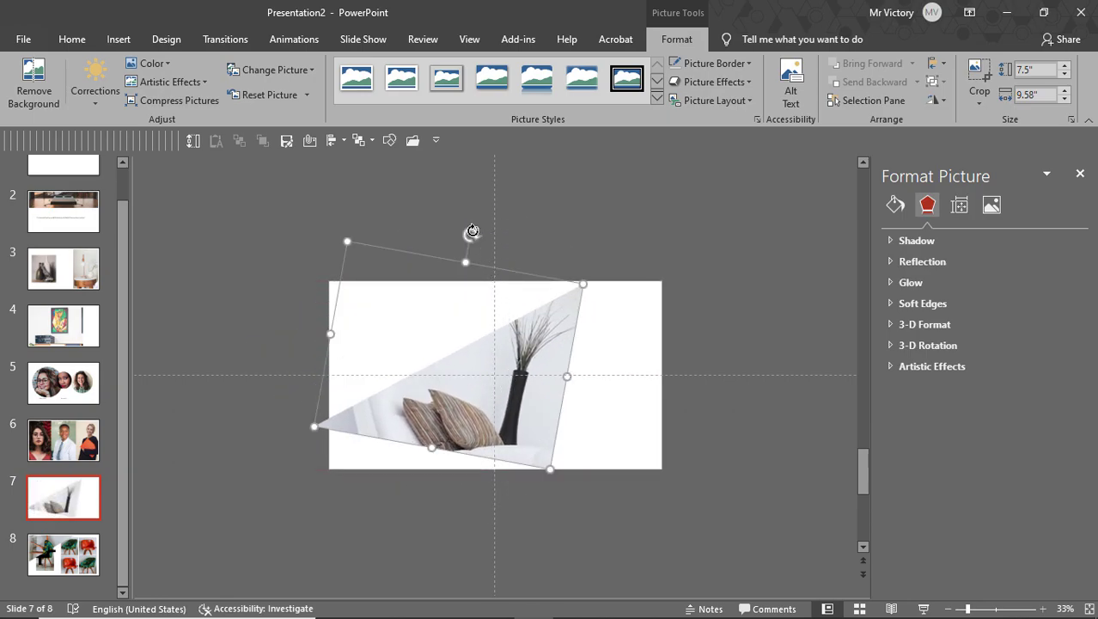
{"action": "left_click_drag", "start_coordinate": [472, 230], "coordinate": [507, 327]}
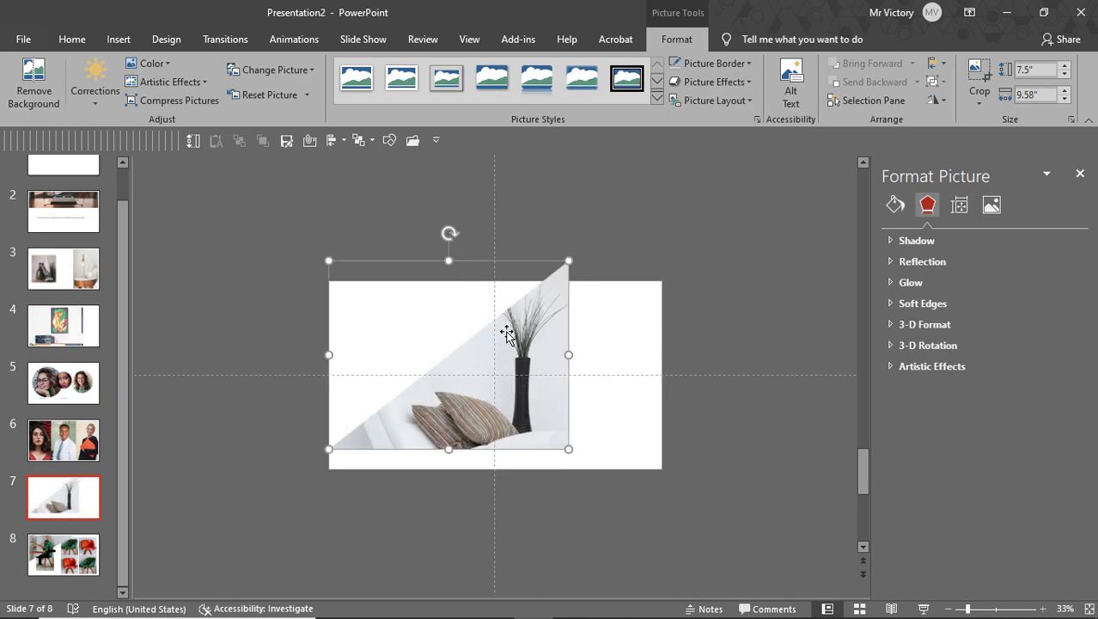
{"action": "key", "text": "ctrl+z"}
{"action": "left_click", "coordinate": [490, 412]}
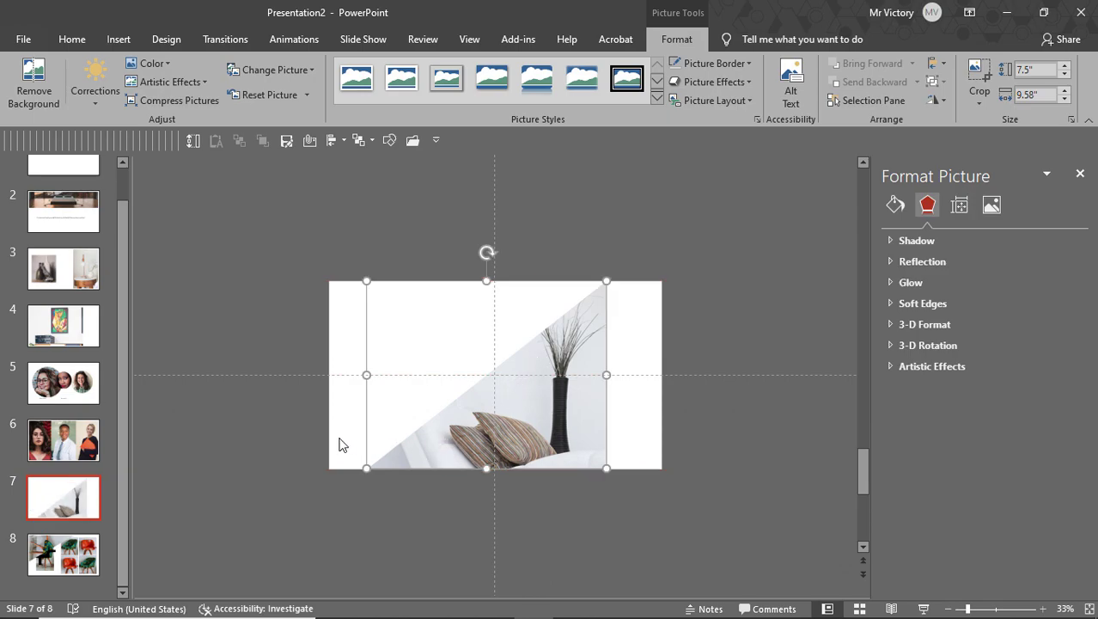
{"action": "scroll", "coordinate": [339, 444], "scroll_direction": "up", "scroll_amount": 3}
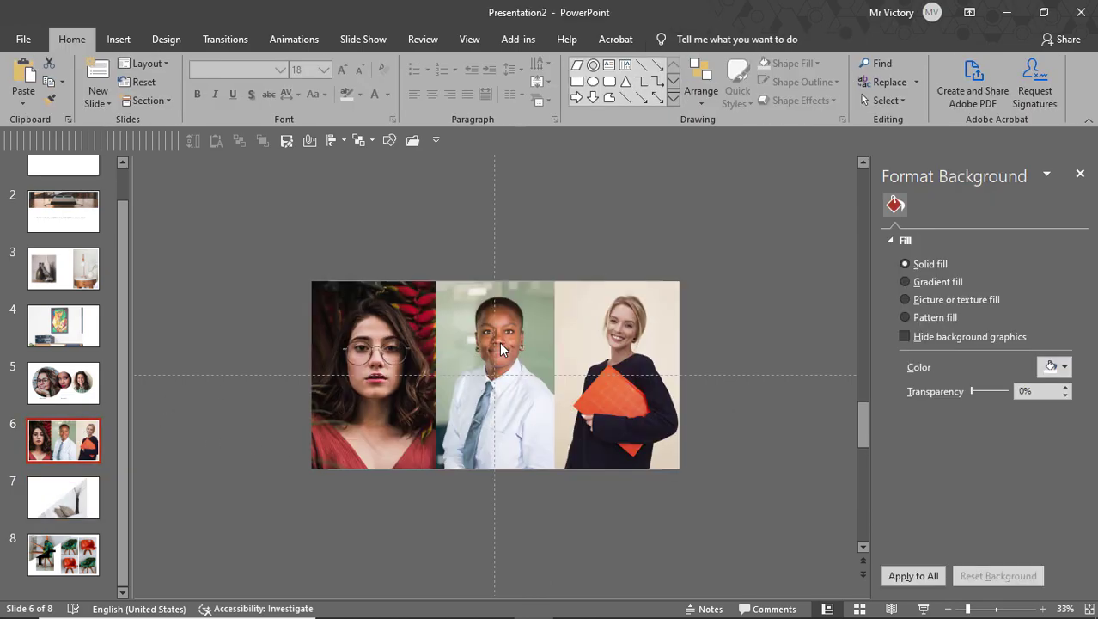
Step: Crop slide 6's middle portrait to an oval with a 1:1 aspect ratio
{"action": "left_click", "coordinate": [483, 361]}
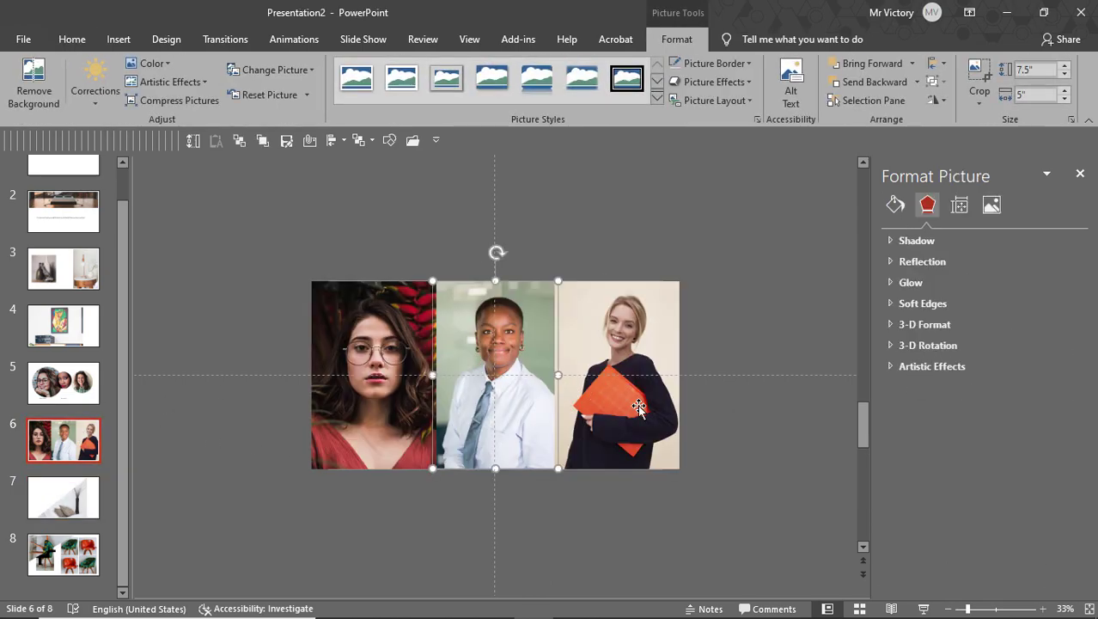
{"action": "key", "text": "alt+j"}
{"action": "key", "text": "p"}
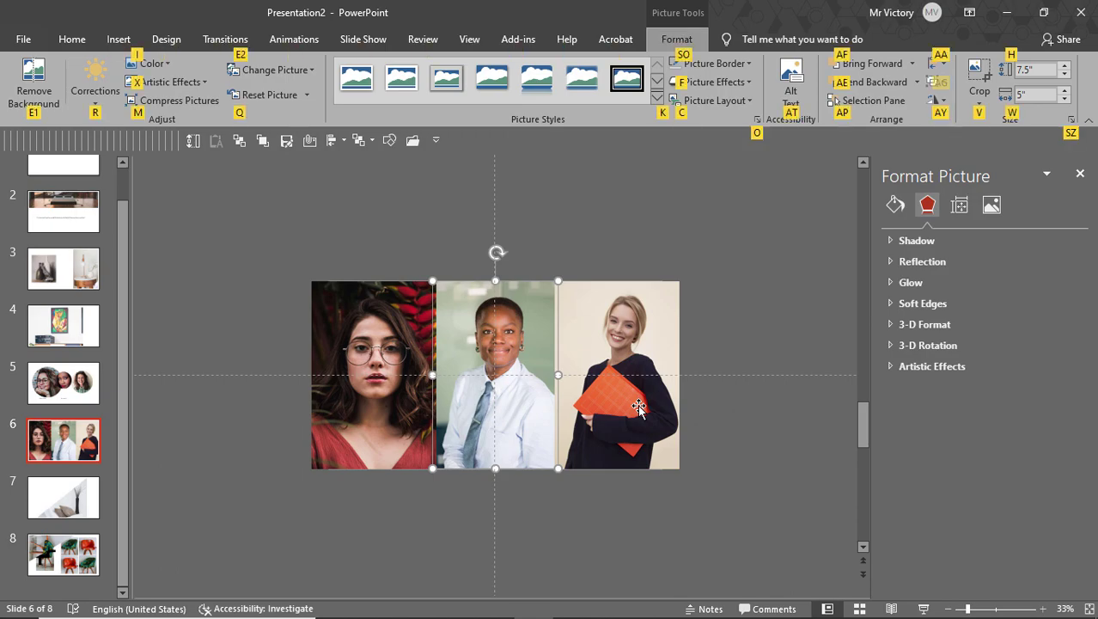
{"action": "key", "text": "v"}
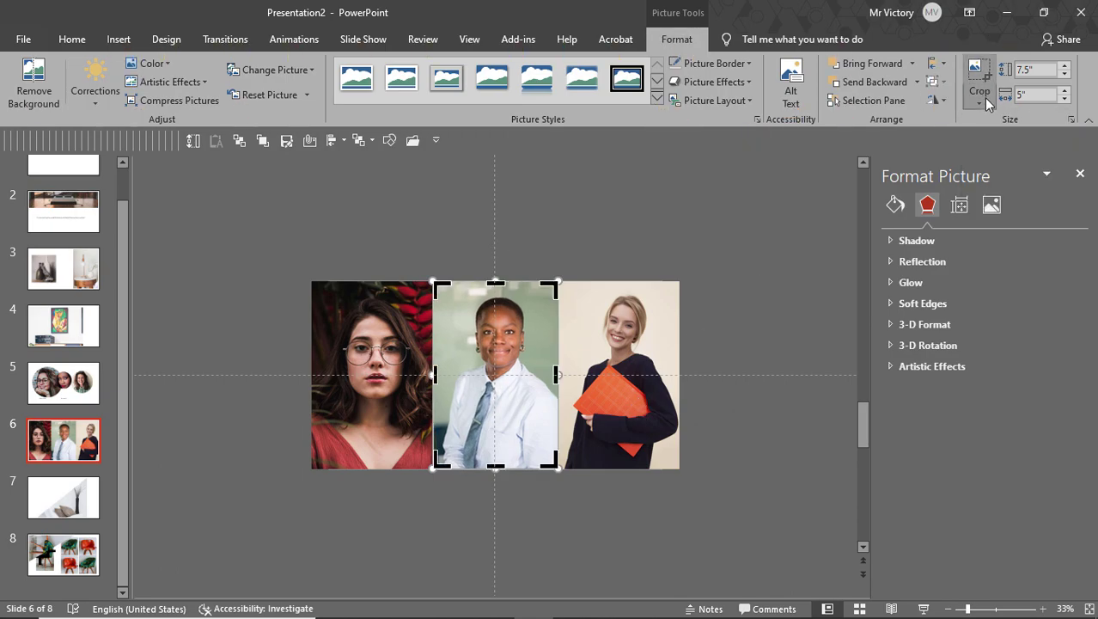
{"action": "left_click", "coordinate": [979, 97]}
{"action": "mouse_move", "coordinate": [997, 142]}
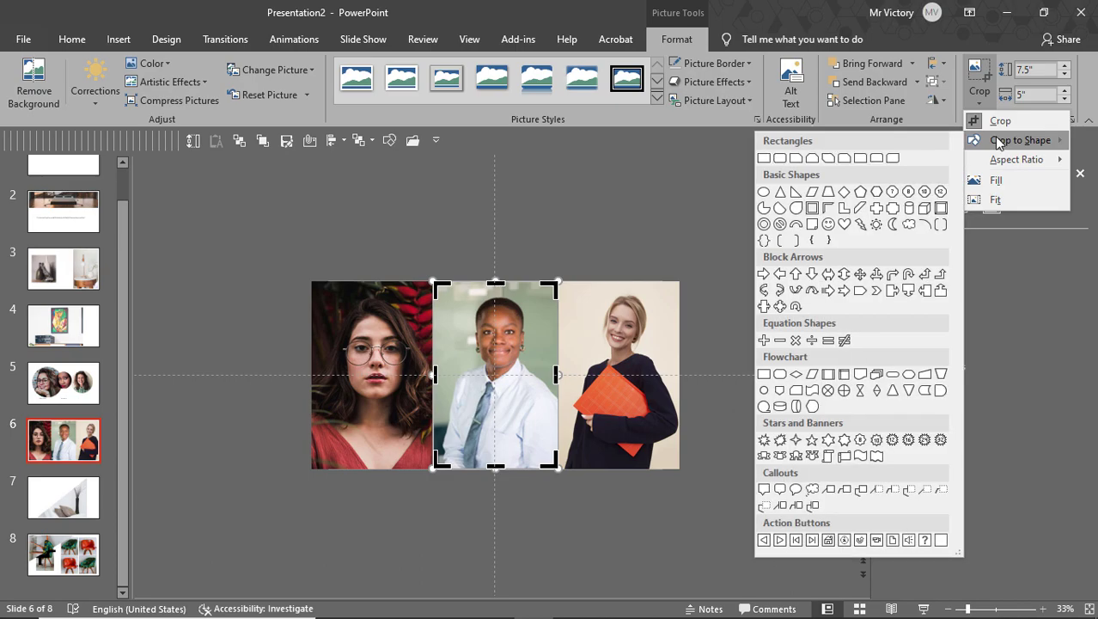
{"action": "left_click", "coordinate": [763, 191]}
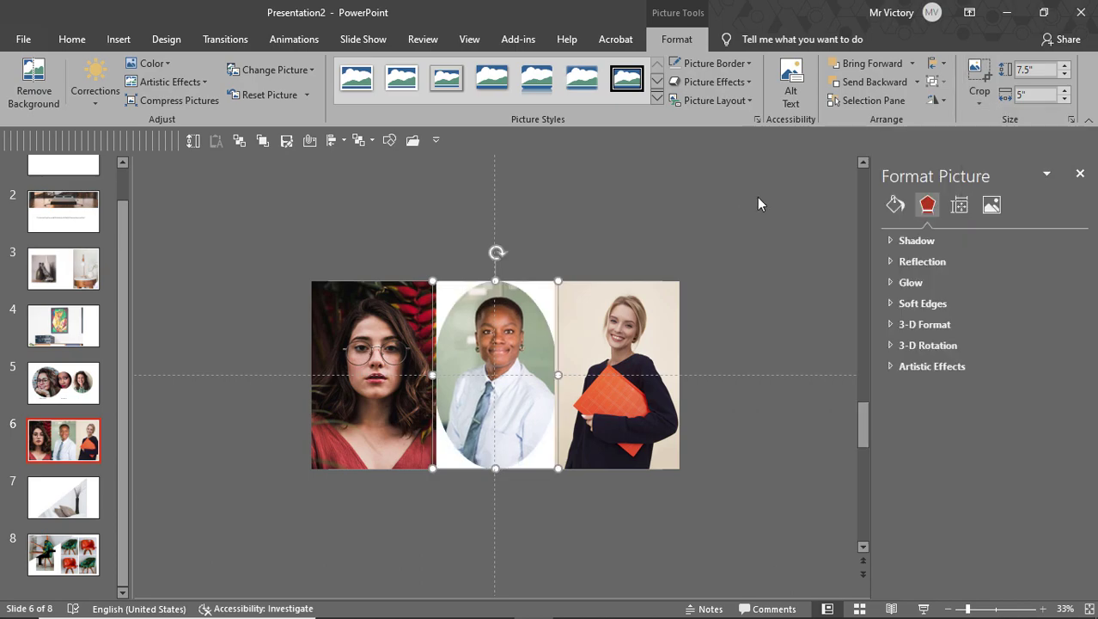
{"action": "left_click", "coordinate": [979, 96]}
{"action": "mouse_move", "coordinate": [1007, 159]}
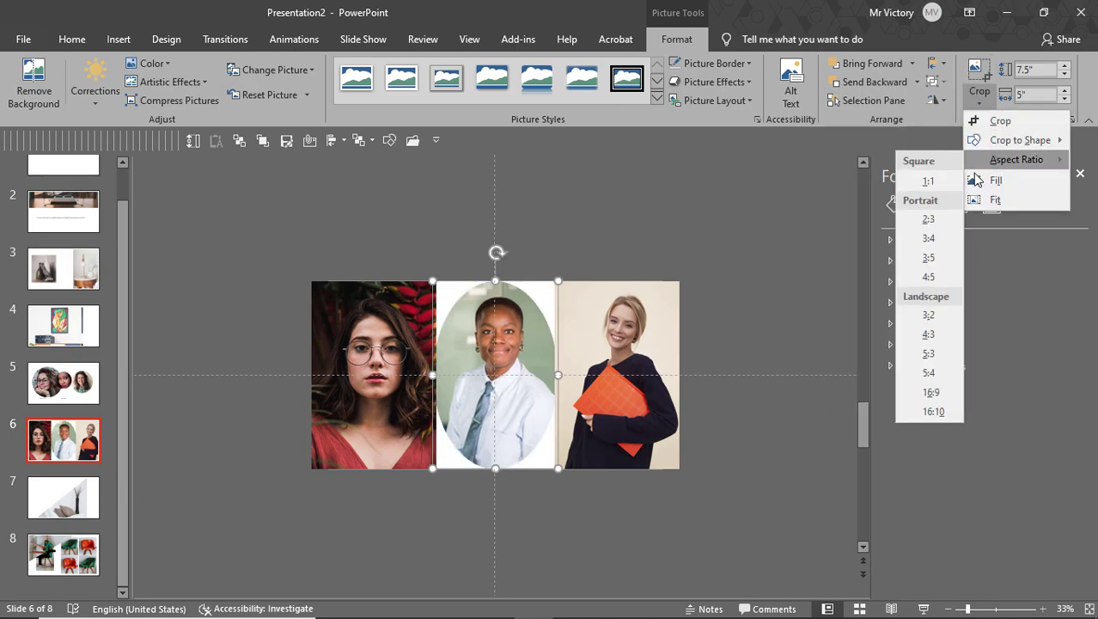
{"action": "left_click", "coordinate": [928, 182]}
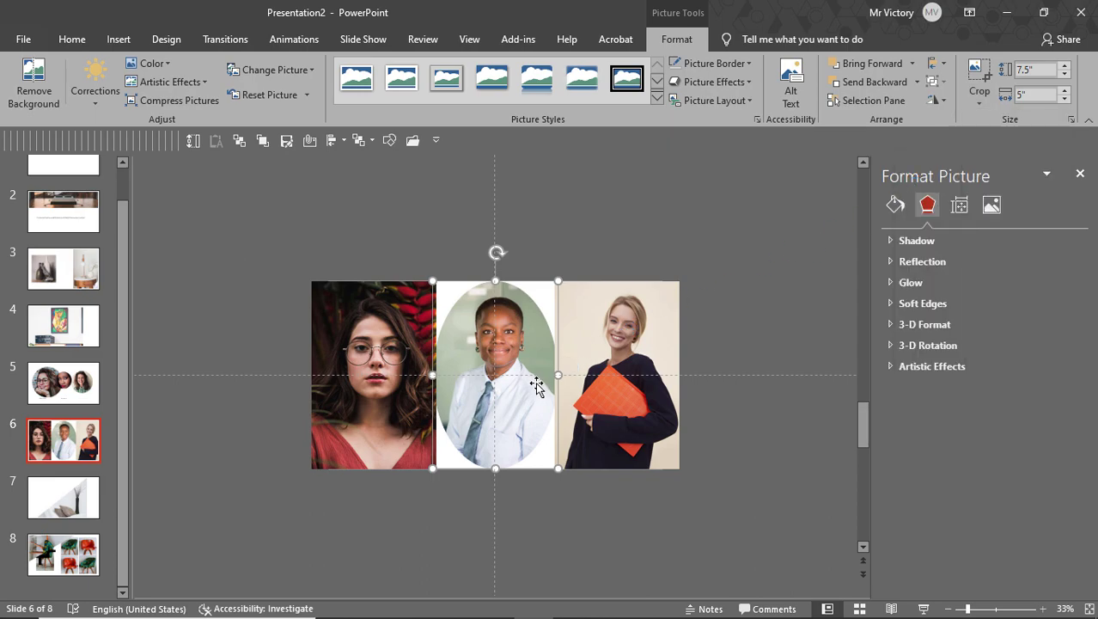
Step: Centre the face inside the circle and place the circular portrait centrally on the slide
{"action": "left_click_drag", "start_coordinate": [535, 356], "coordinate": [531, 413]}
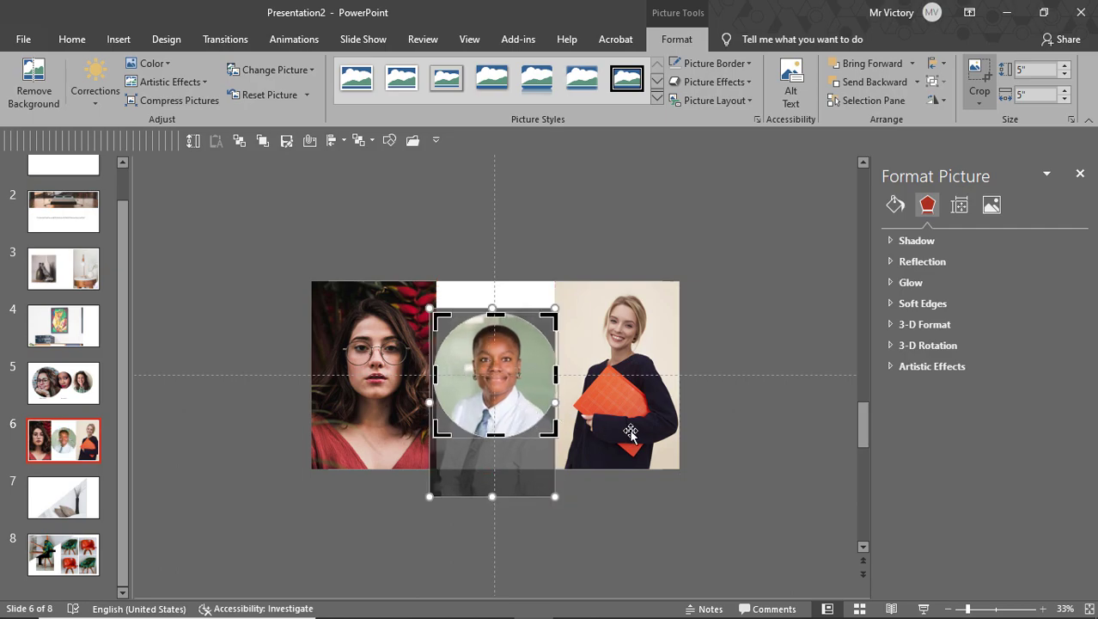
{"action": "left_click", "coordinate": [739, 440]}
{"action": "mouse_move", "coordinate": [511, 391]}
{"action": "left_mouse_down"}
{"action": "mouse_move", "coordinate": [520, 237]}
{"action": "mouse_move", "coordinate": [510, 402]}
{"action": "left_mouse_up"}
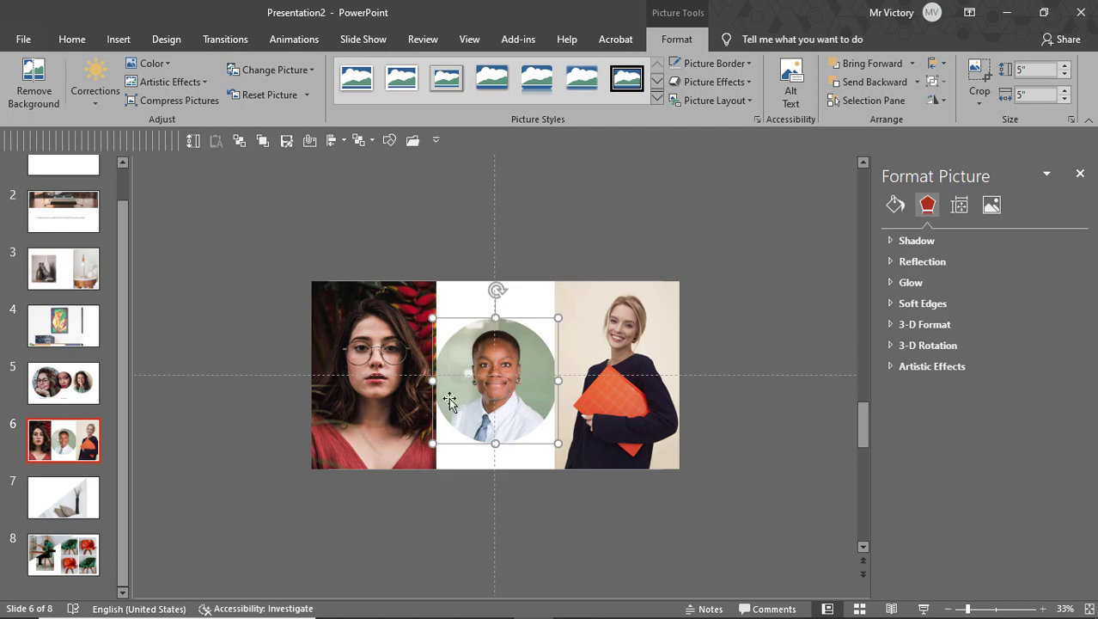
{"action": "left_click", "coordinate": [76, 454]}
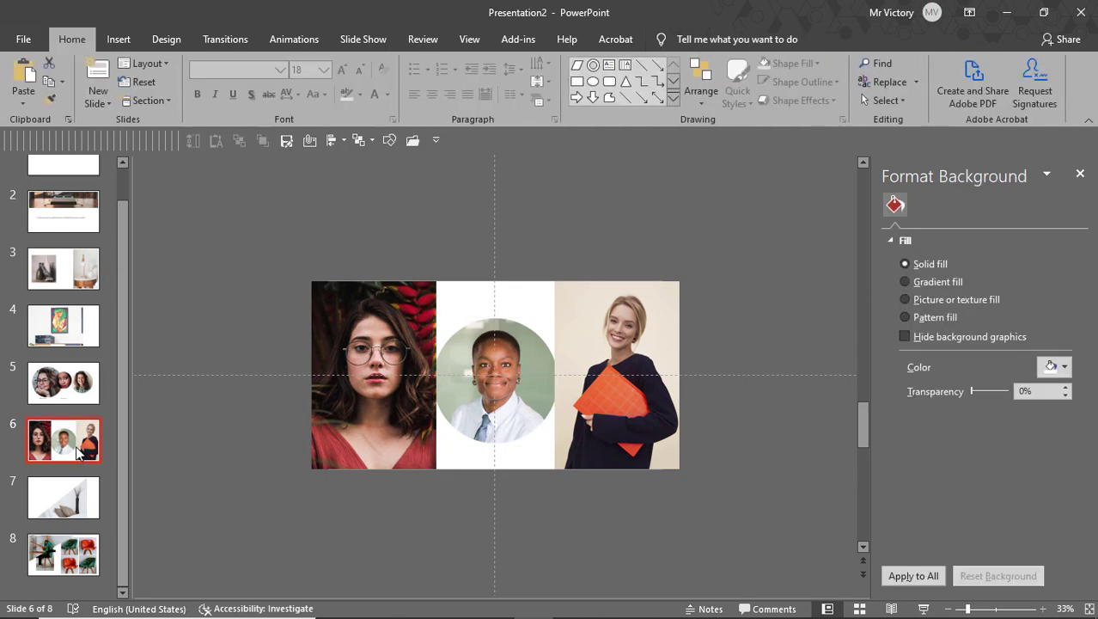
Step: Insert a new slide 7 after slide 6 and delete its empty placeholders
{"action": "right_click", "coordinate": [77, 453]}
{"action": "left_click", "coordinate": [120, 254]}
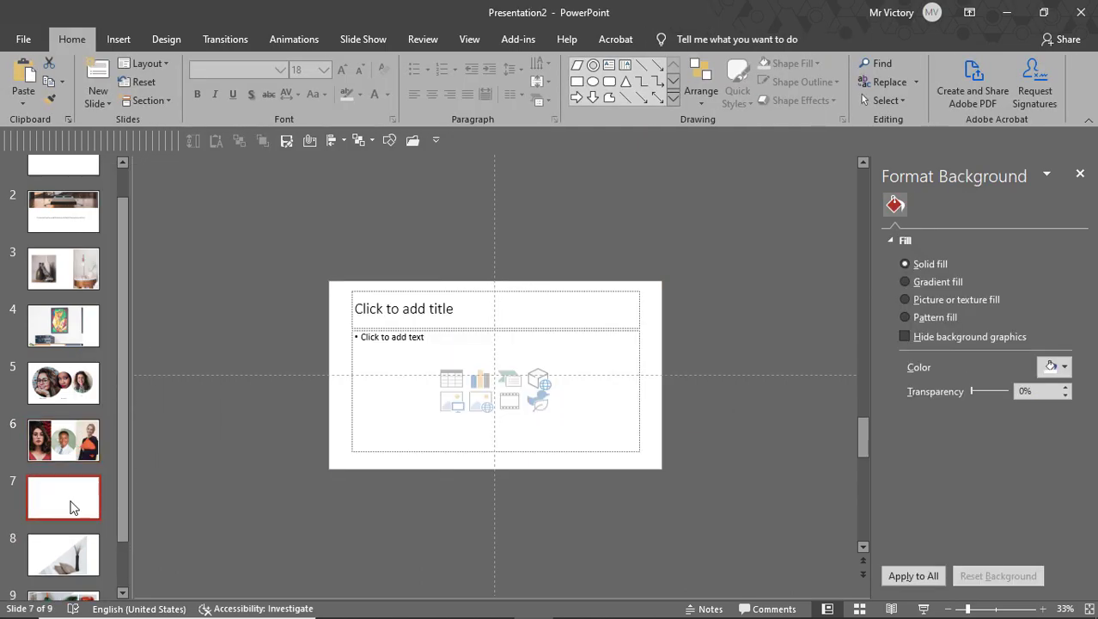
{"action": "left_click", "coordinate": [348, 383]}
{"action": "left_click", "coordinate": [345, 385]}
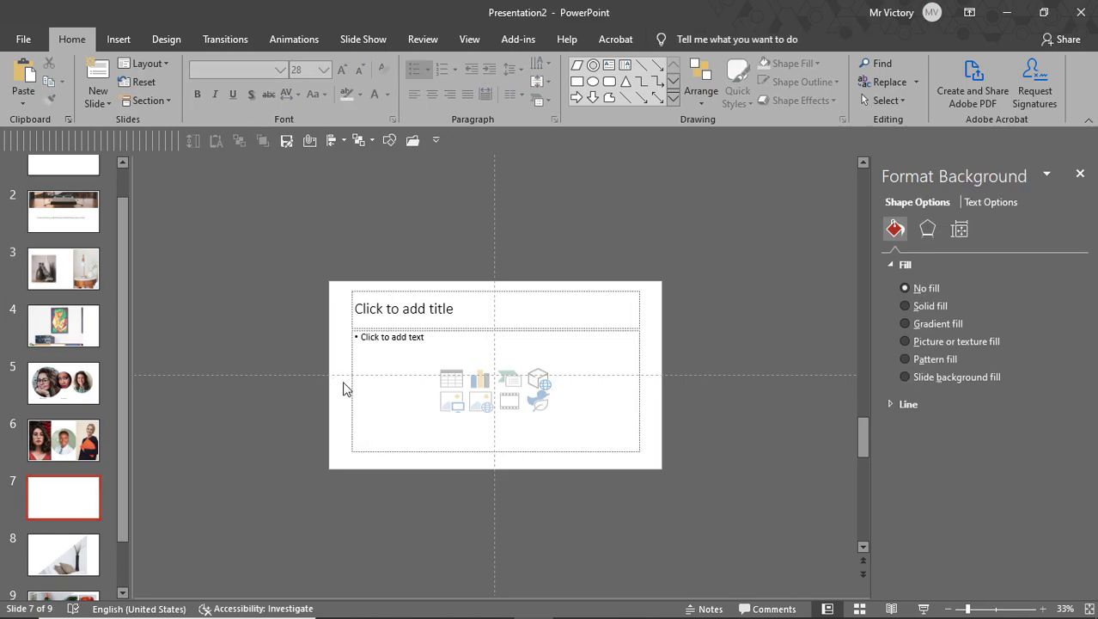
{"action": "key", "text": "ctrl+a"}
{"action": "key", "text": "Delete"}
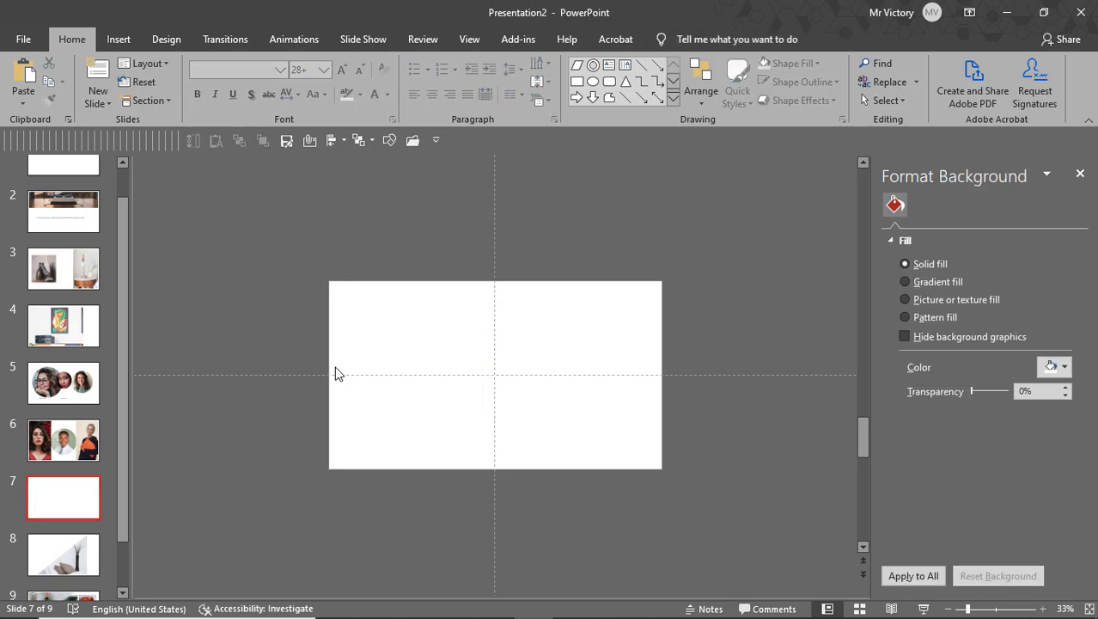
{"action": "scroll", "coordinate": [44, 336], "scroll_direction": "down", "scroll_amount": 1}
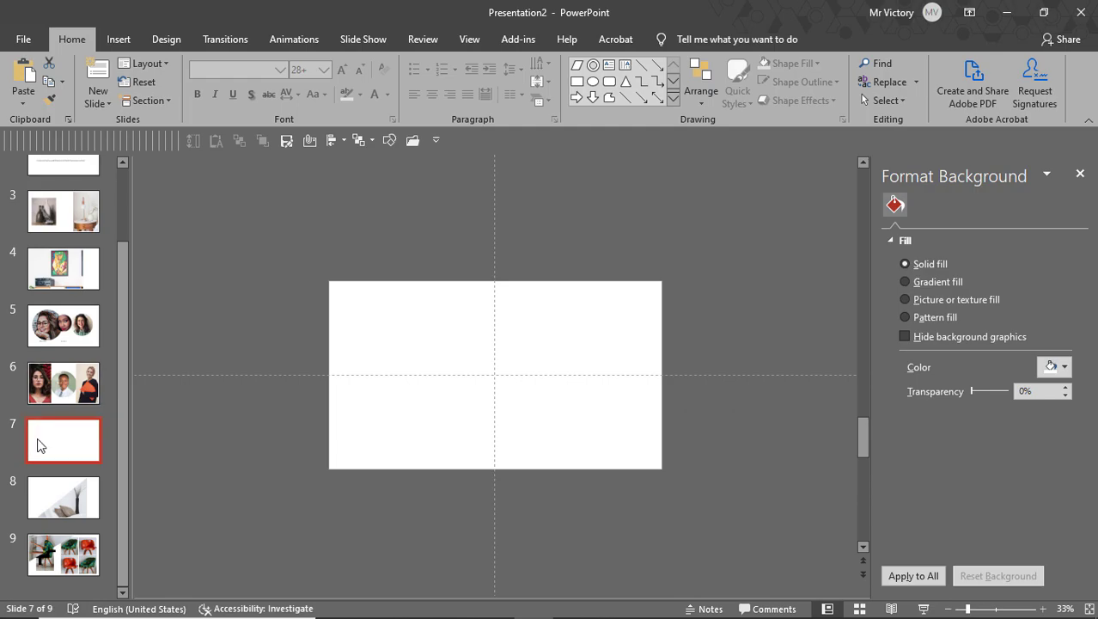
{"action": "scroll", "coordinate": [37, 442], "scroll_direction": "up", "scroll_amount": 2}
Step: Copy the wall-art photo from slide 4 and paste it onto slide 7
{"action": "left_click", "coordinate": [61, 365]}
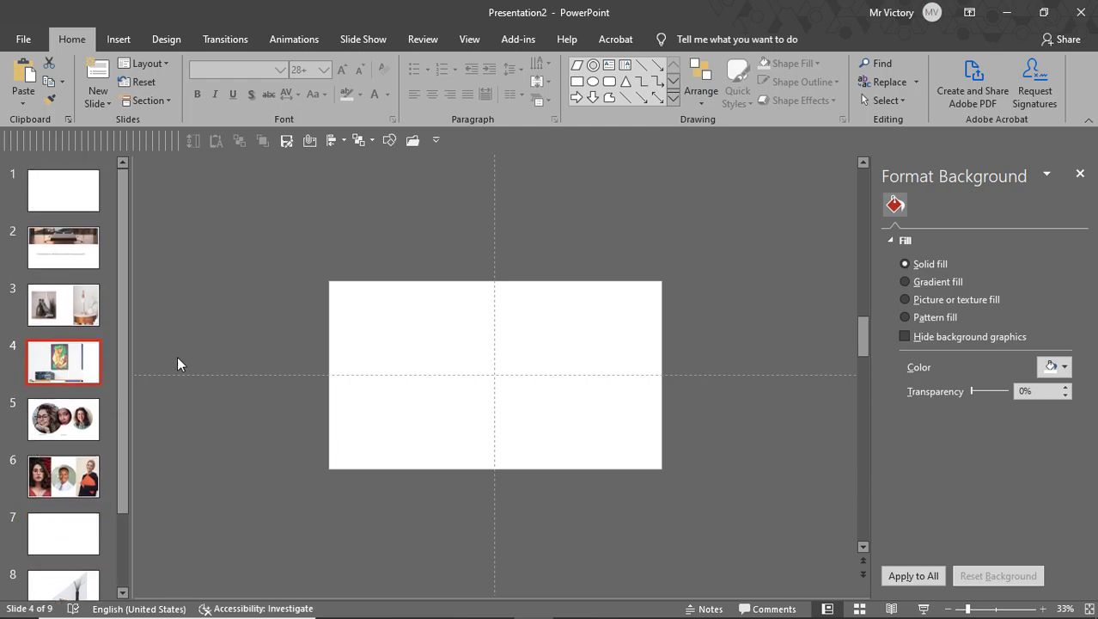
{"action": "left_click", "coordinate": [501, 401]}
{"action": "key", "text": "Delete"}
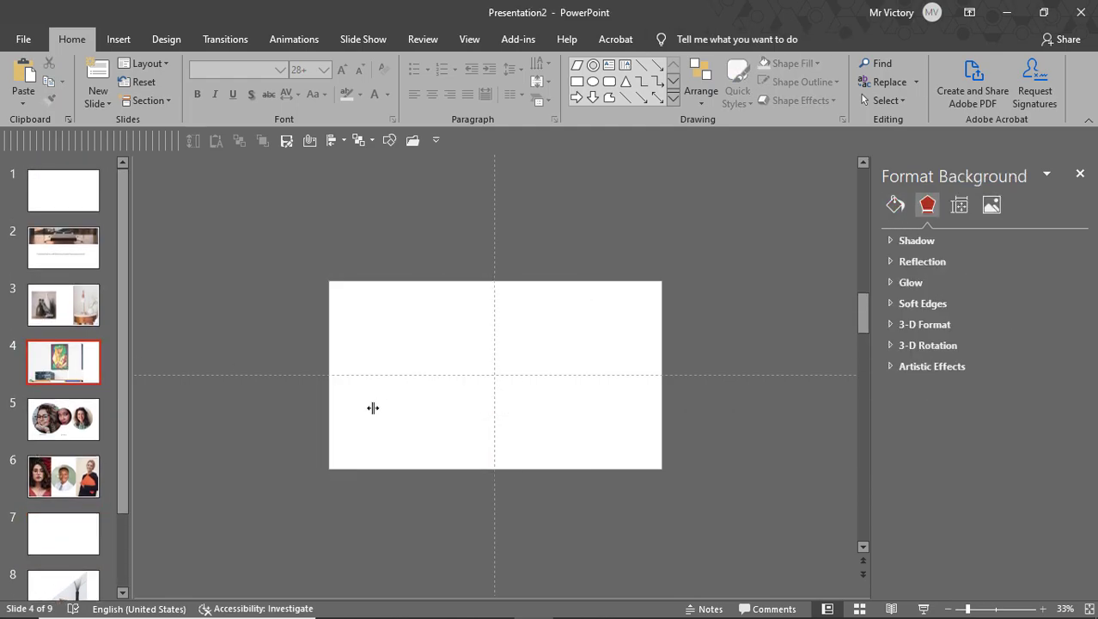
{"action": "key", "text": "ctrl+z"}
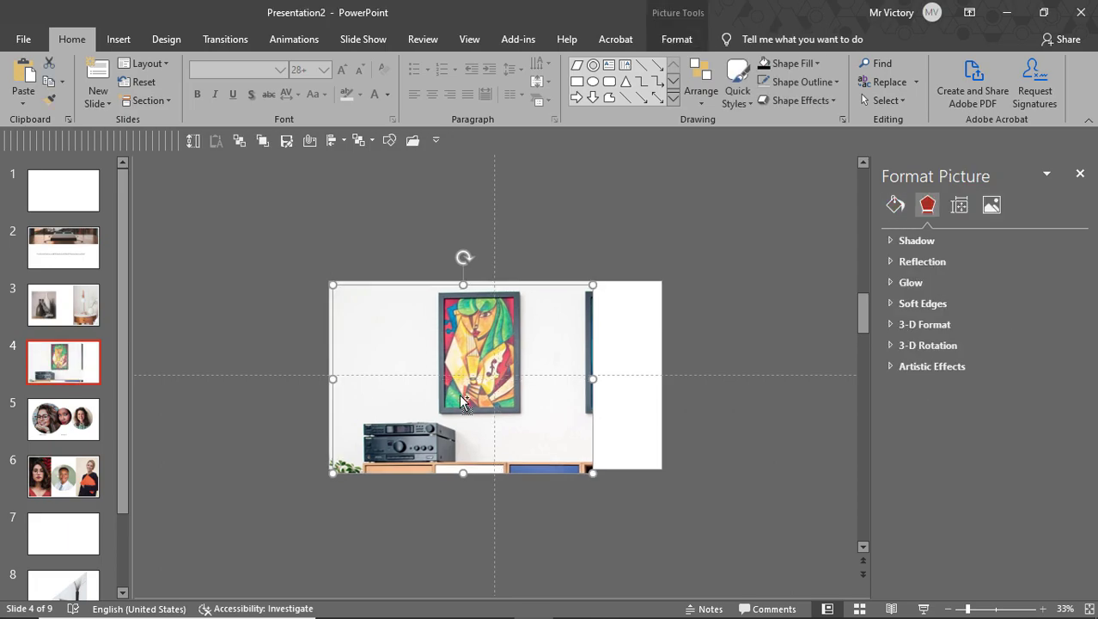
{"action": "key", "text": "Escape"}
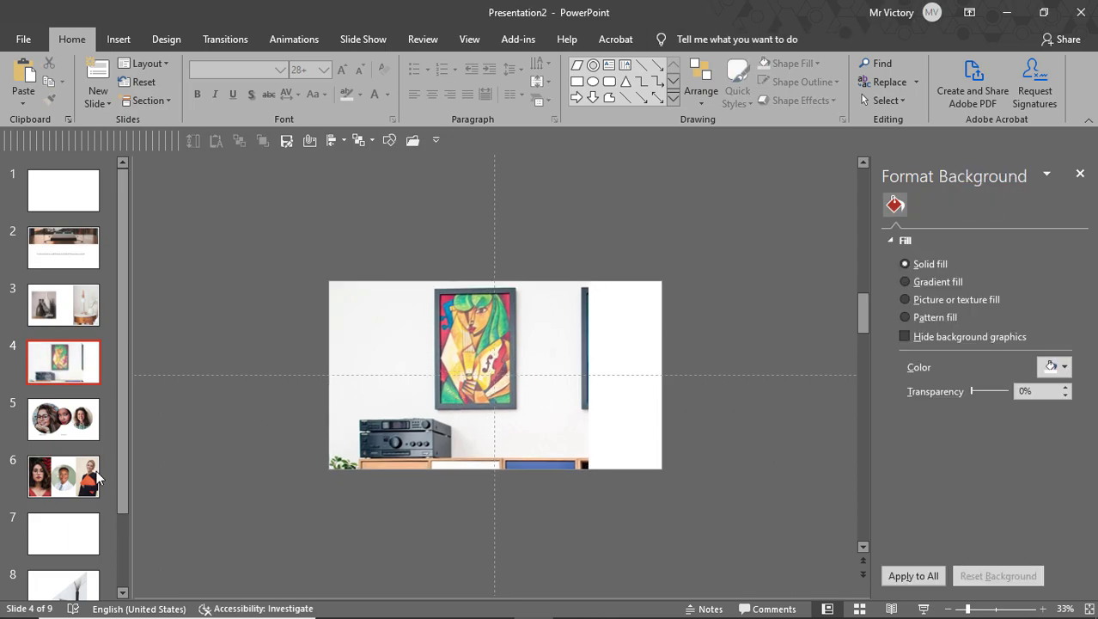
{"action": "left_click", "coordinate": [69, 533]}
{"action": "key", "text": "ctrl+z"}
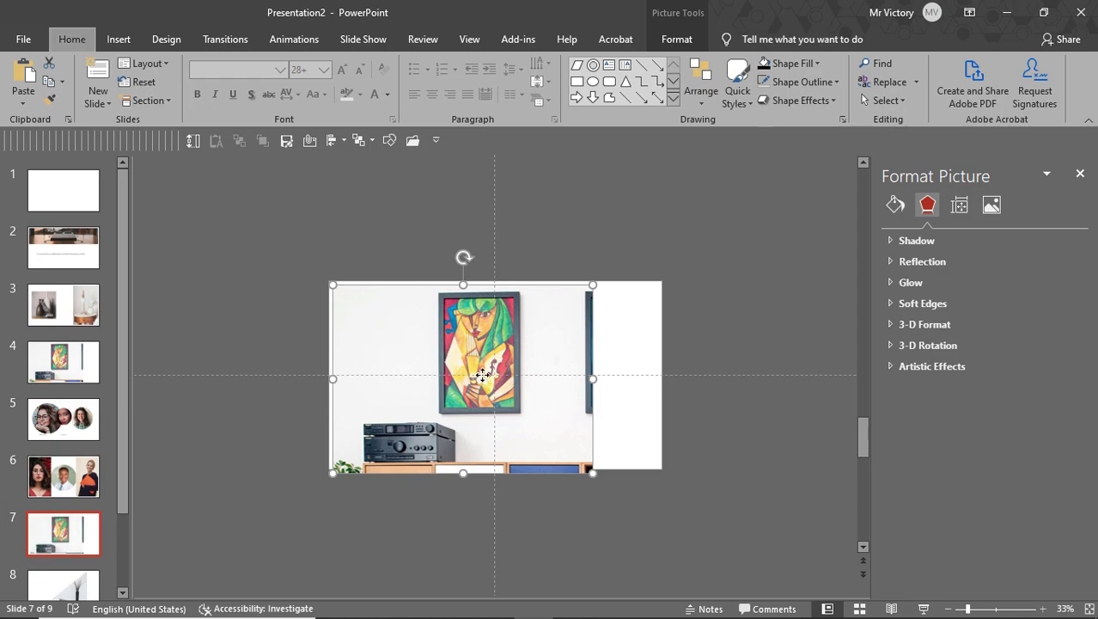
Step: Start cropping the pasted photo and shrink the image inside the crop frame
{"action": "key", "text": "j"}
{"action": "key", "text": "p"}
{"action": "key", "text": "c"}
{"action": "key", "text": "c"}
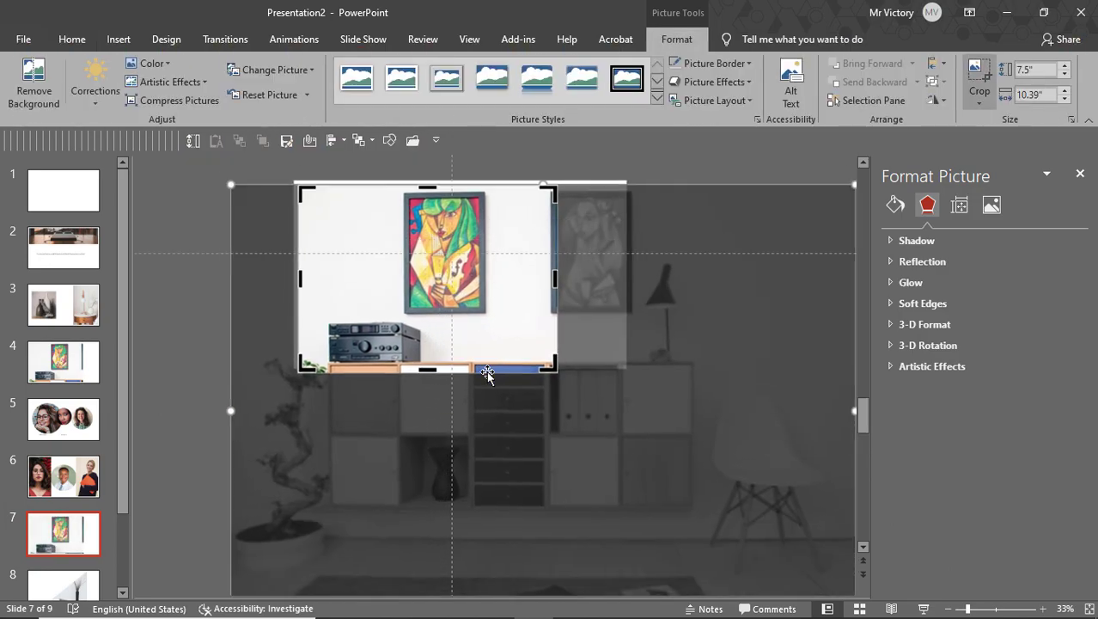
{"action": "scroll", "coordinate": [720, 496], "scroll_direction": "down", "scroll_amount": 3, "text": "ctrl"}
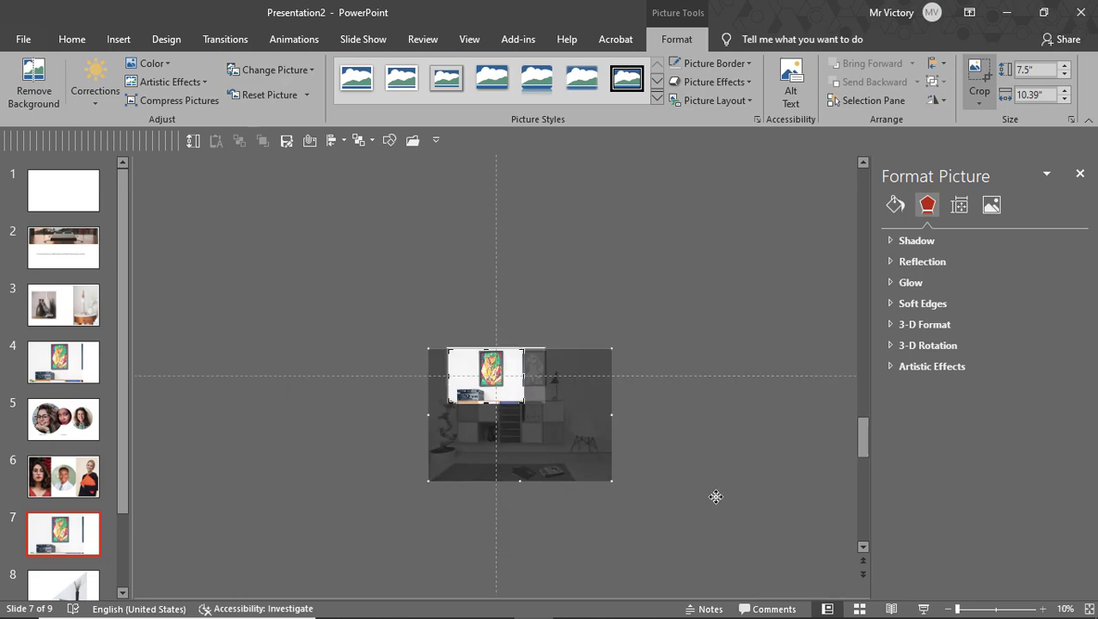
{"action": "left_click_drag", "start_coordinate": [611, 479], "coordinate": [429, 417]}
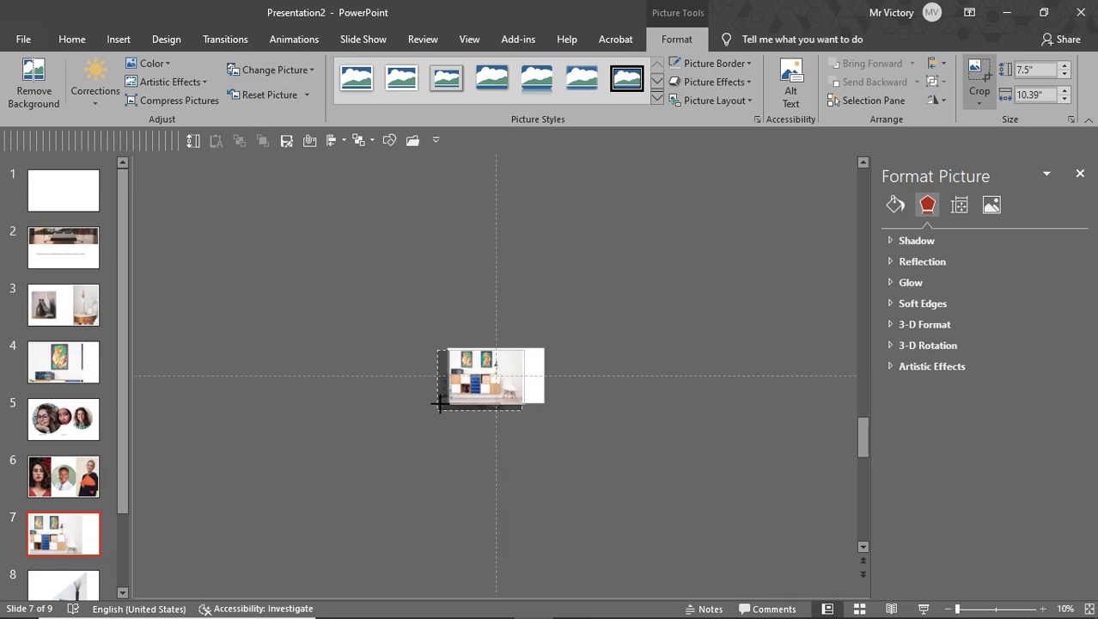
Step: Adjust the pasted room photo and move it to the slide's left edge
{"action": "scroll", "coordinate": [464, 391], "scroll_direction": "up", "scroll_amount": 6, "text": "ctrl"}
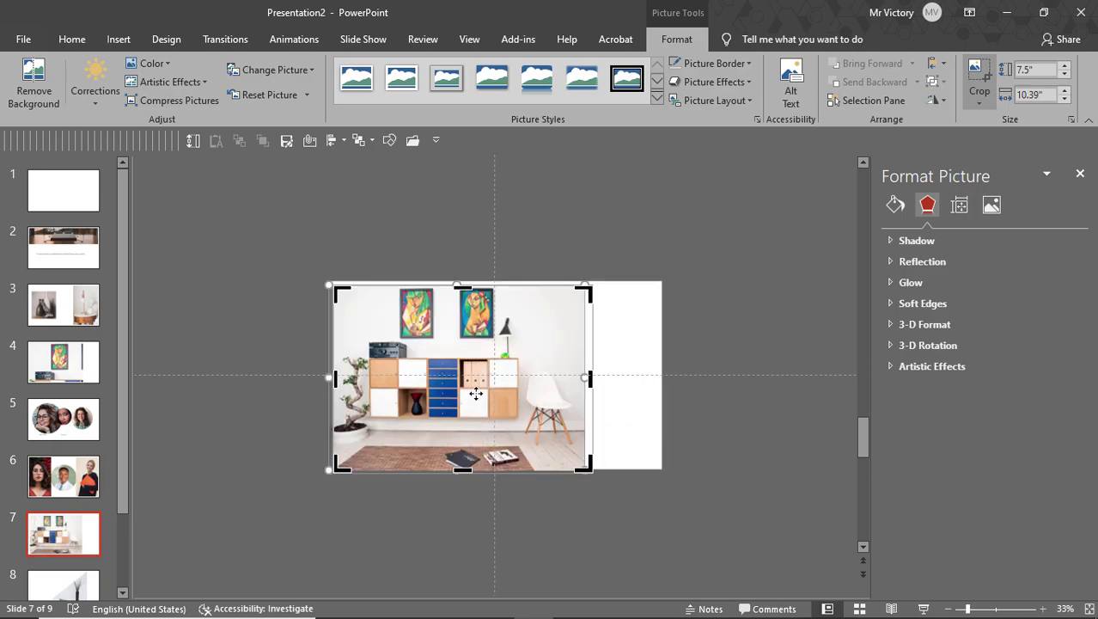
{"action": "left_click_drag", "start_coordinate": [482, 387], "coordinate": [483, 385]}
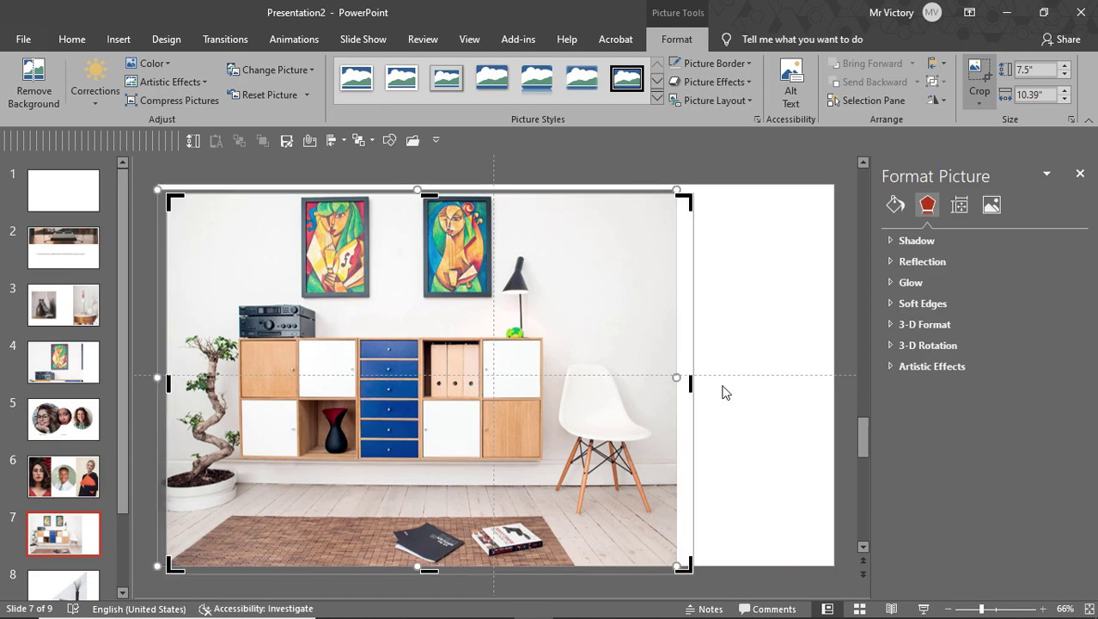
{"action": "left_click", "coordinate": [724, 391]}
{"action": "left_click", "coordinate": [628, 391]}
{"action": "left_click_drag", "start_coordinate": [629, 394], "coordinate": [673, 401]}
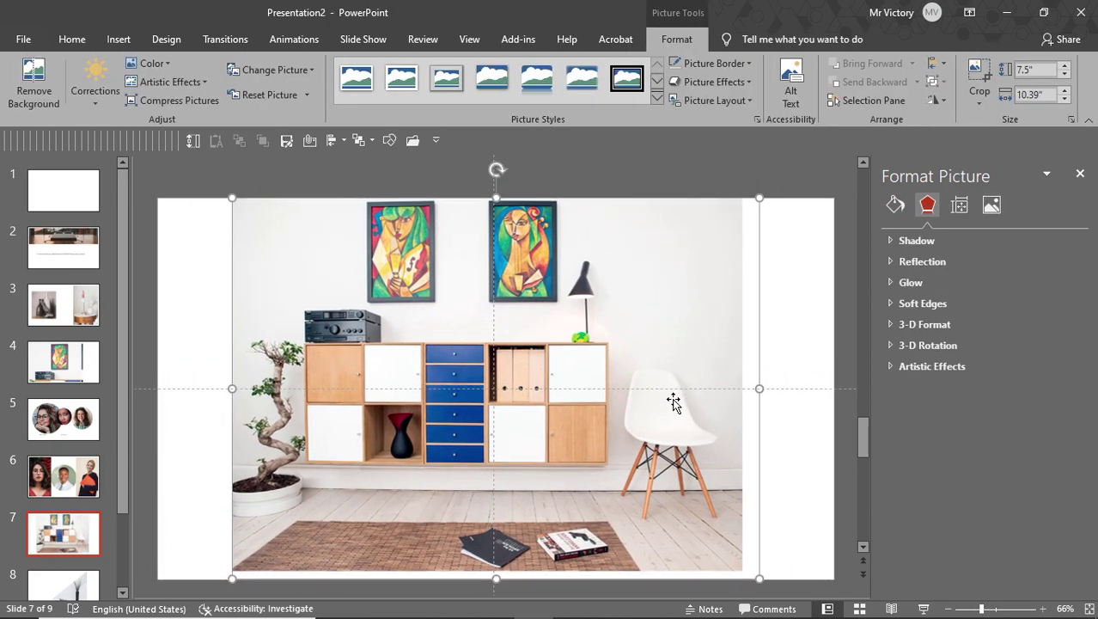
Step: Crop the photo out to both slide edges, apply Fill, and lower it so both paintings show
{"action": "key", "text": "alt+j"}
{"action": "key", "text": "p"}
{"action": "key", "text": "v"}
{"action": "key", "text": "c"}
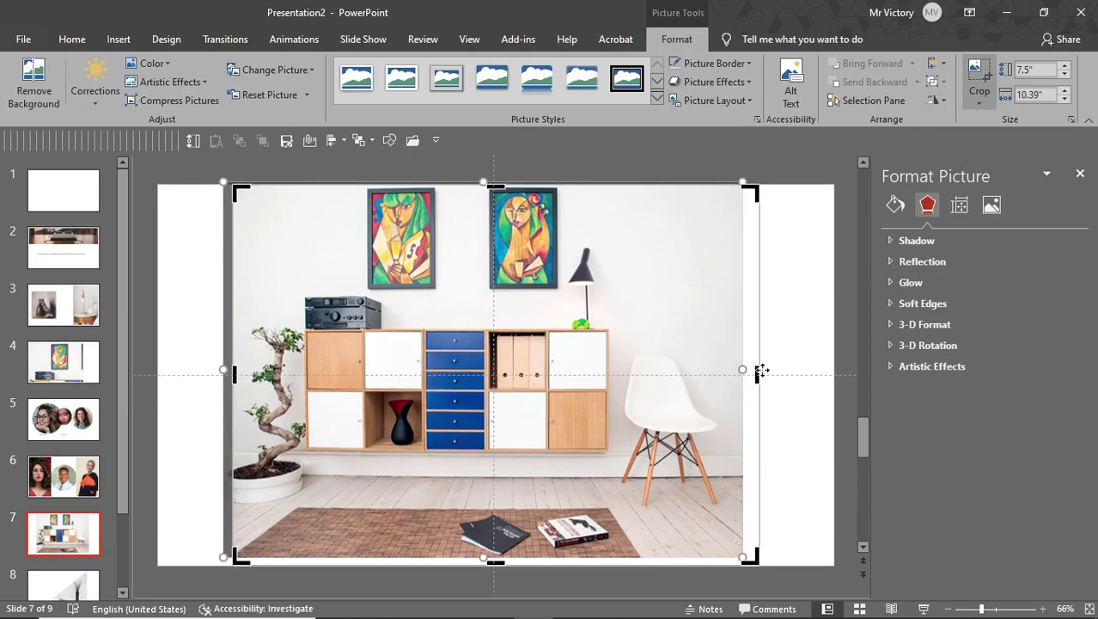
{"action": "left_click_drag", "start_coordinate": [758, 373], "coordinate": [830, 373]}
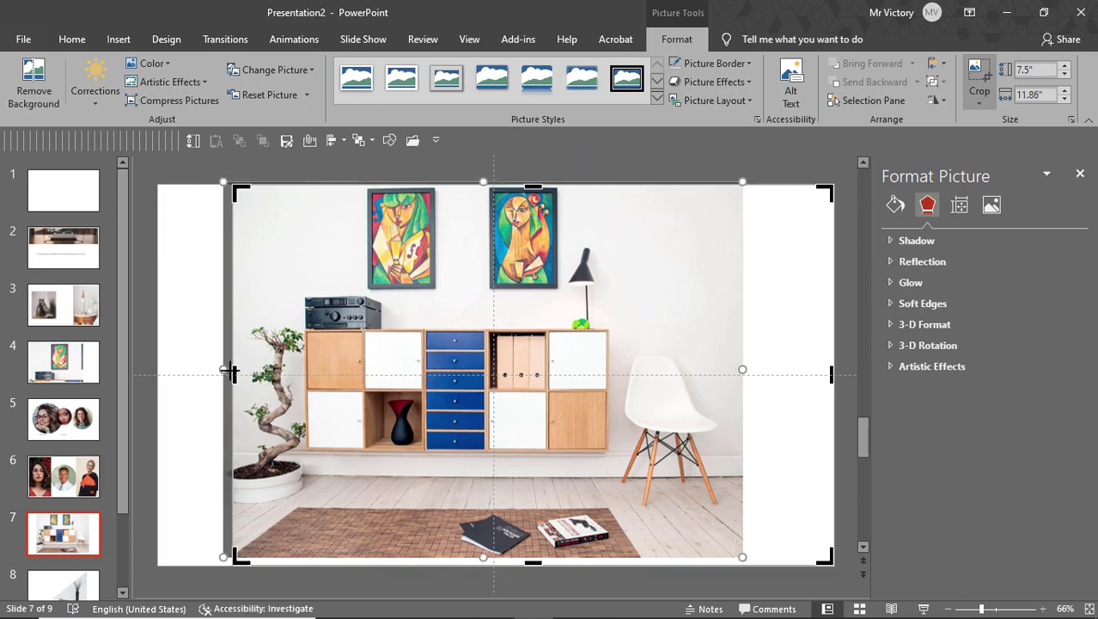
{"action": "left_click_drag", "start_coordinate": [230, 372], "coordinate": [160, 371]}
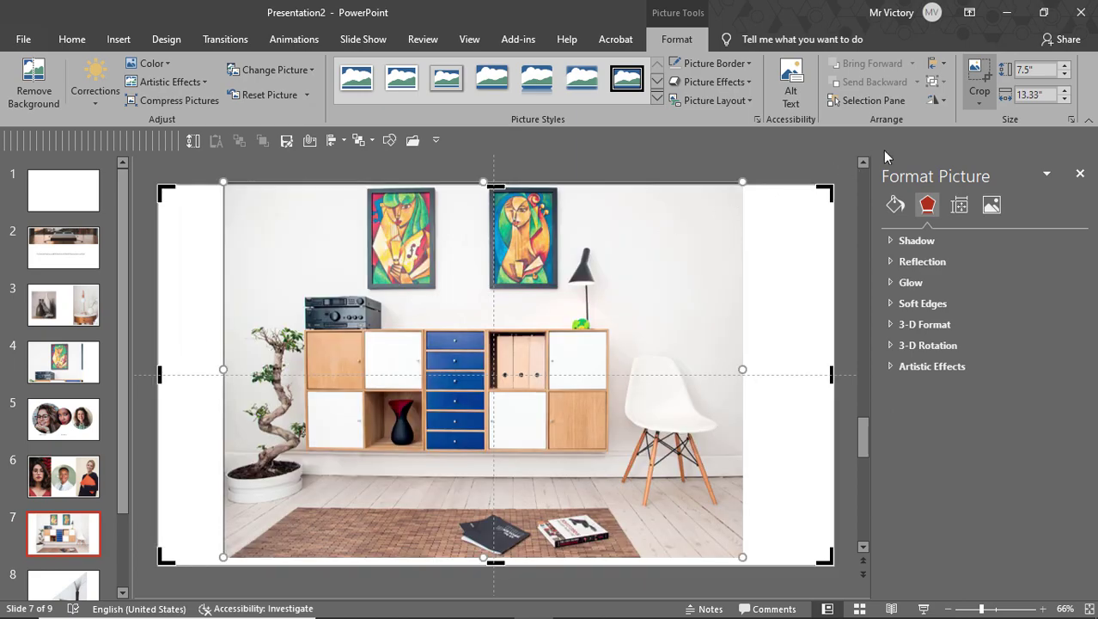
{"action": "left_click", "coordinate": [968, 102]}
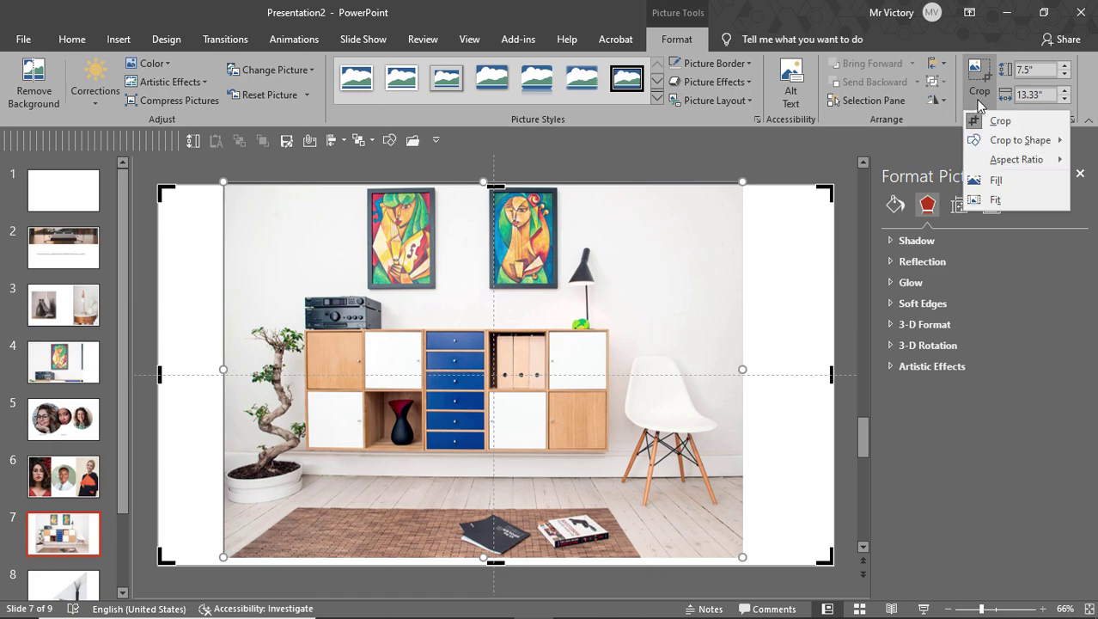
{"action": "left_click", "coordinate": [996, 182]}
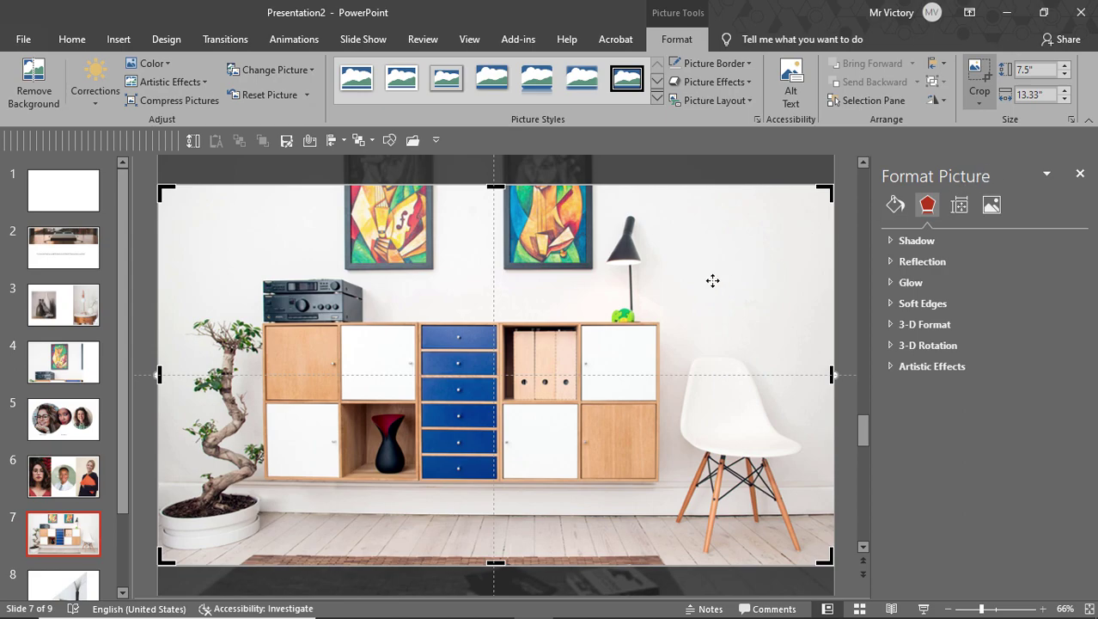
{"action": "scroll", "coordinate": [651, 329], "scroll_direction": "down", "scroll_amount": 3, "text": "ctrl"}
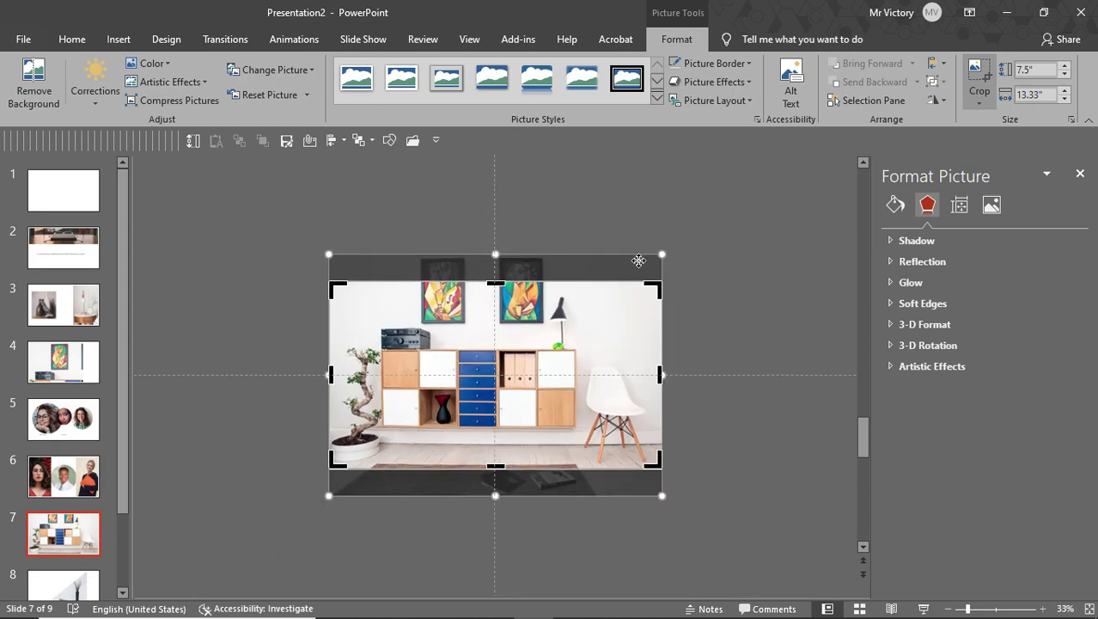
{"action": "left_click_drag", "start_coordinate": [598, 338], "coordinate": [596, 362]}
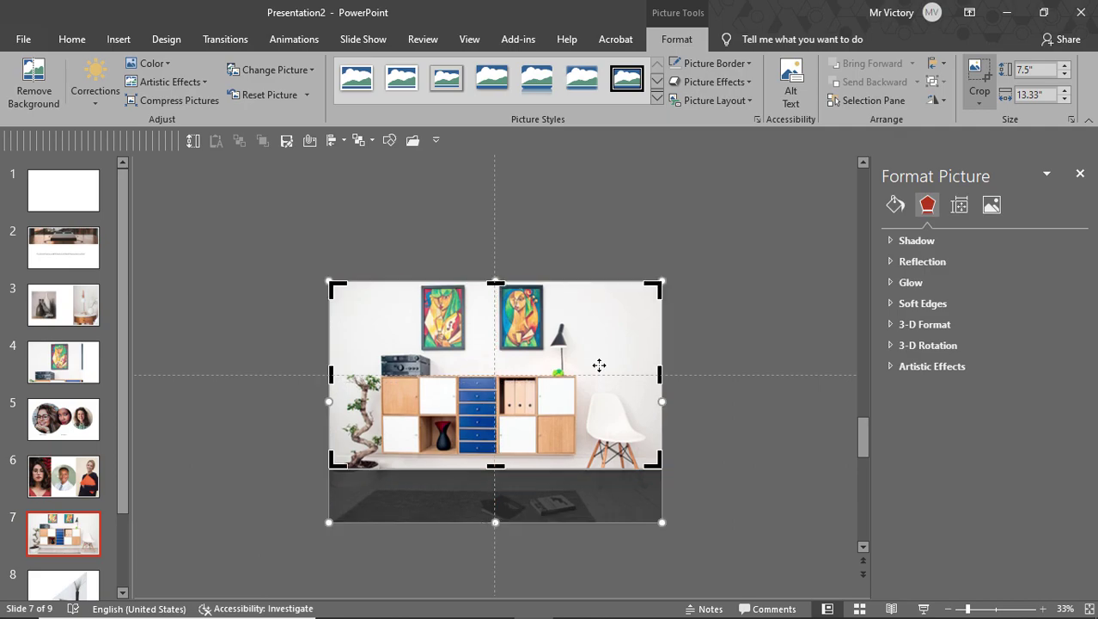
{"action": "left_click", "coordinate": [751, 351]}
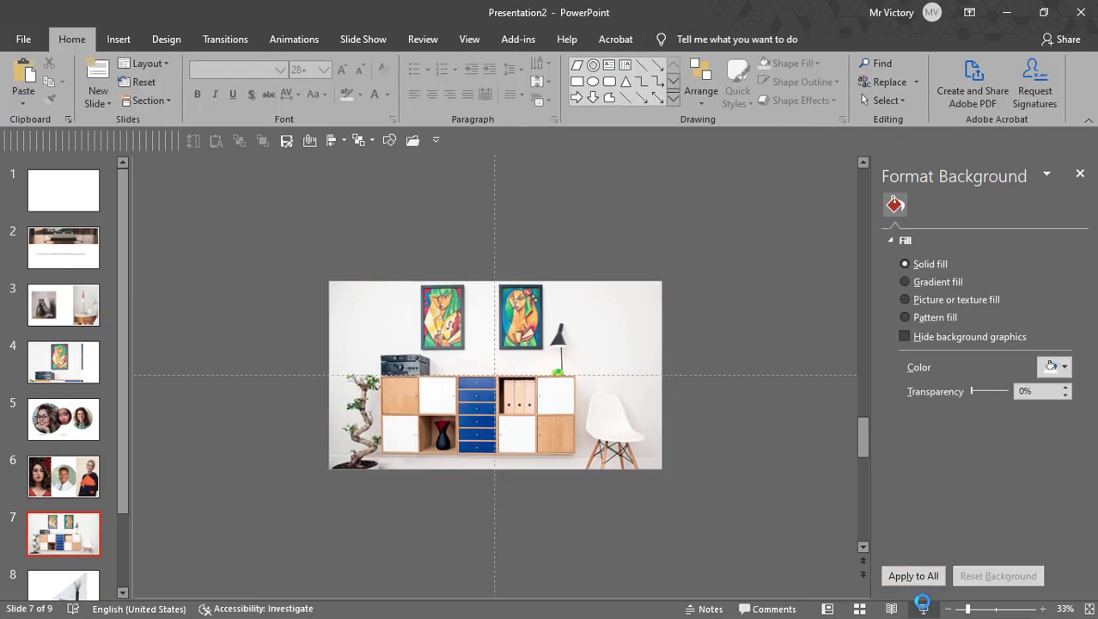
Step: Preview slide 7 full screen, then return and select the room photo
{"action": "left_click", "coordinate": [924, 609]}
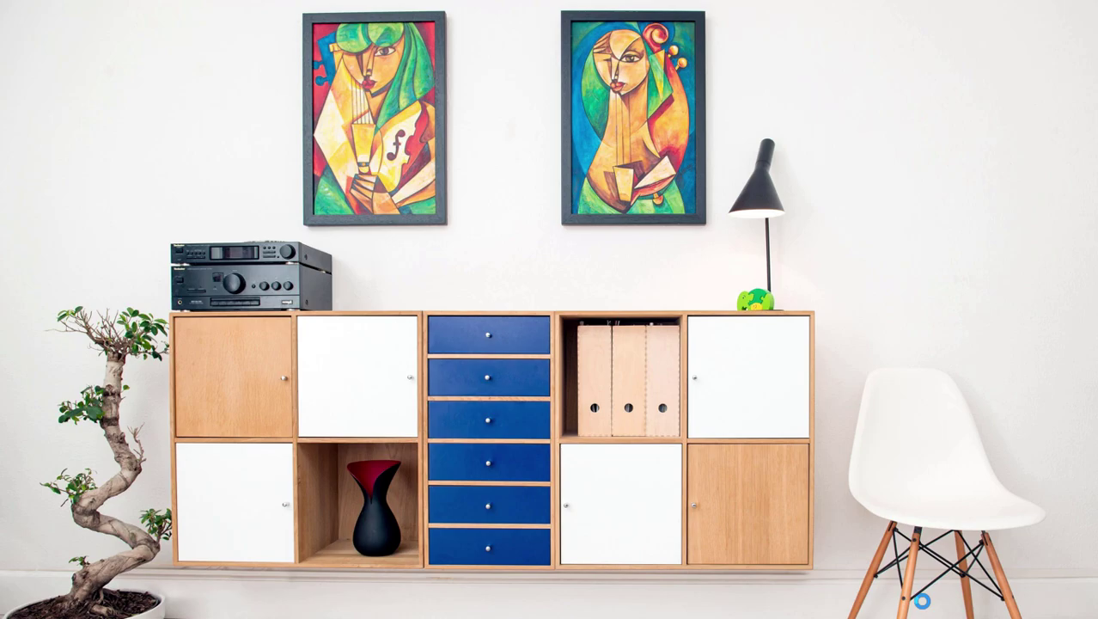
{"action": "key", "text": "Escape"}
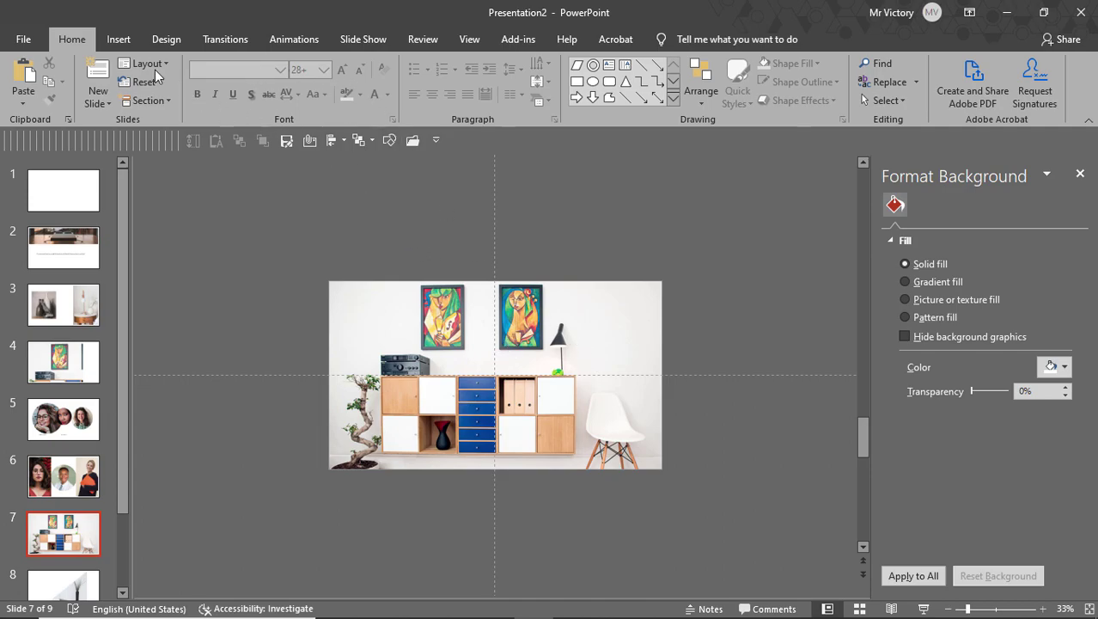
{"action": "left_click", "coordinate": [409, 338]}
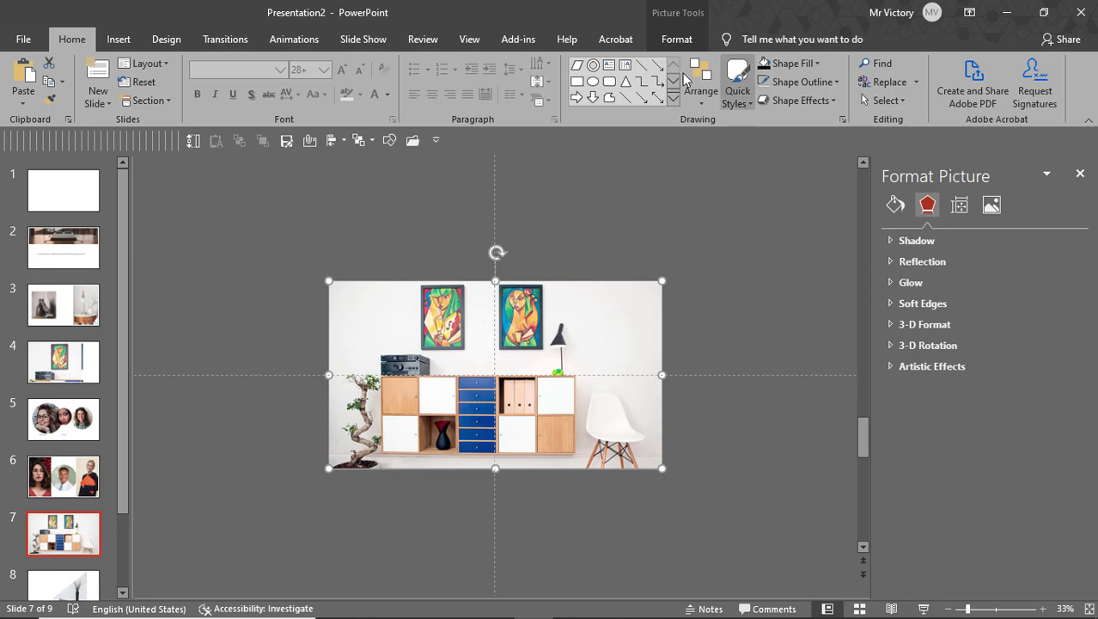
Step: Crop the room photo inward, trimming the right half, a left sliver, the top and bottom
{"action": "left_click", "coordinate": [676, 39]}
{"action": "left_click", "coordinate": [984, 101]}
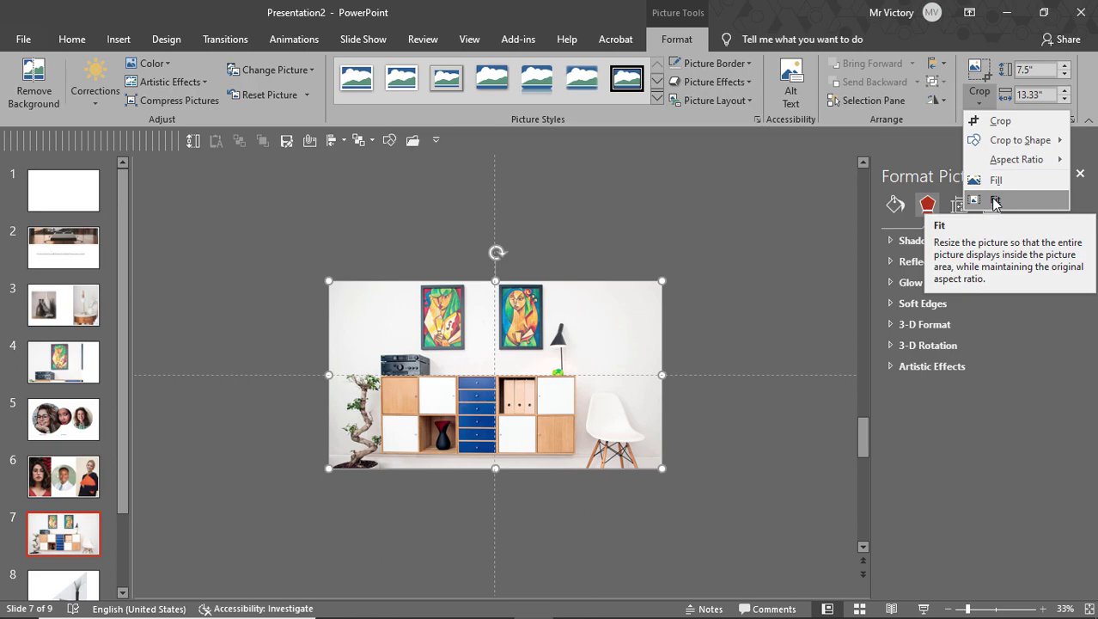
{"action": "left_click", "coordinate": [605, 342]}
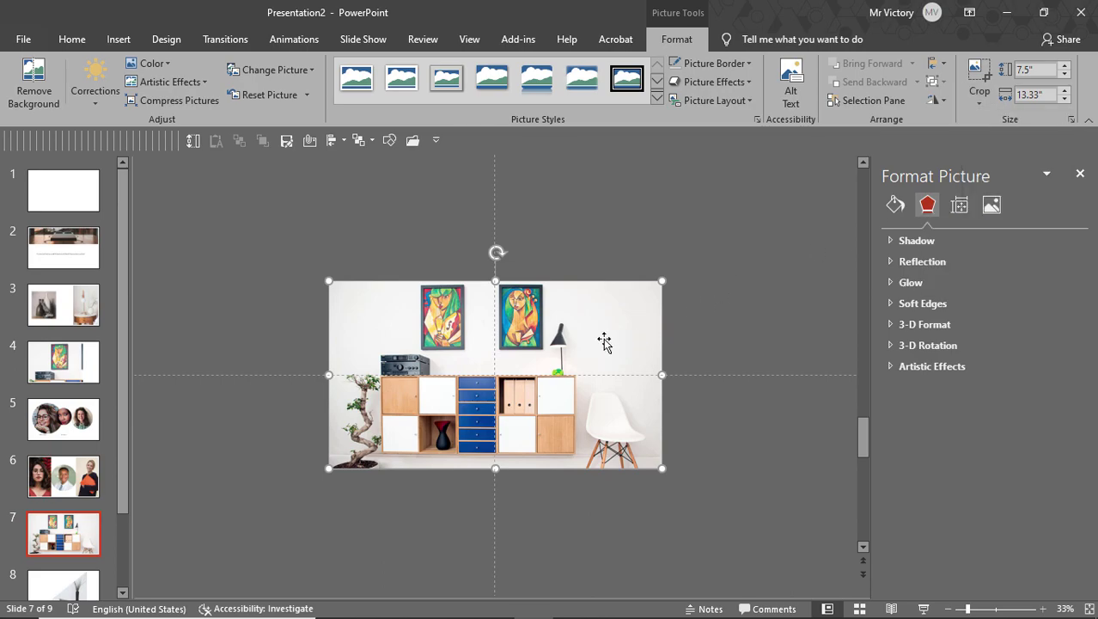
{"action": "key", "text": "alt"}
{"action": "key", "text": "v"}
{"action": "key", "text": "c"}
{"action": "key", "text": "Escape"}
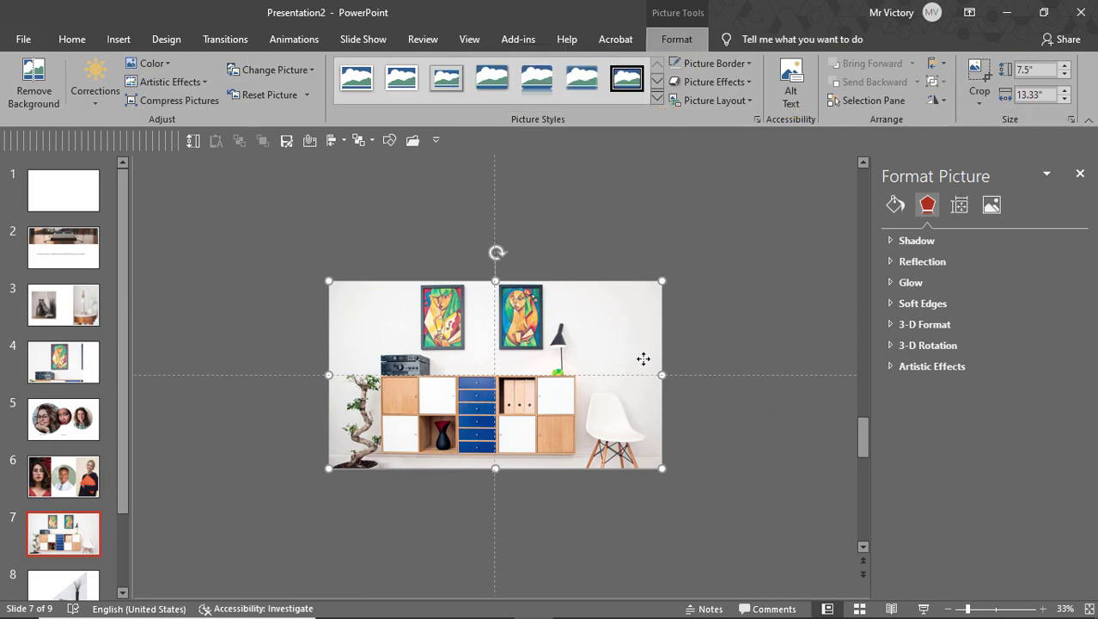
{"action": "key", "text": "Return"}
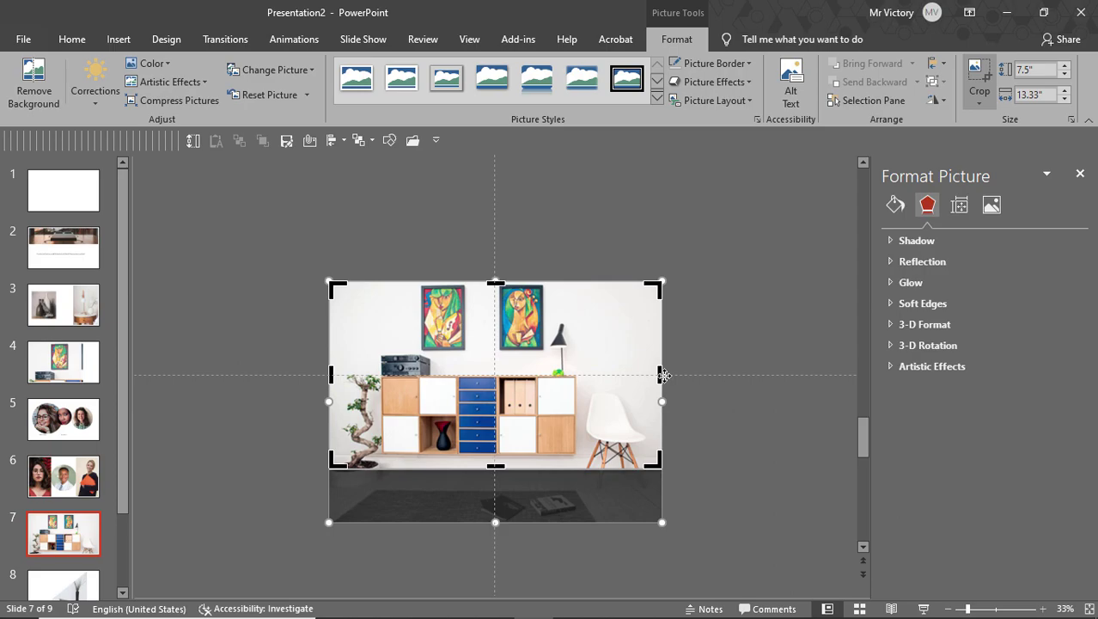
{"action": "left_click_drag", "start_coordinate": [661, 374], "coordinate": [491, 409]}
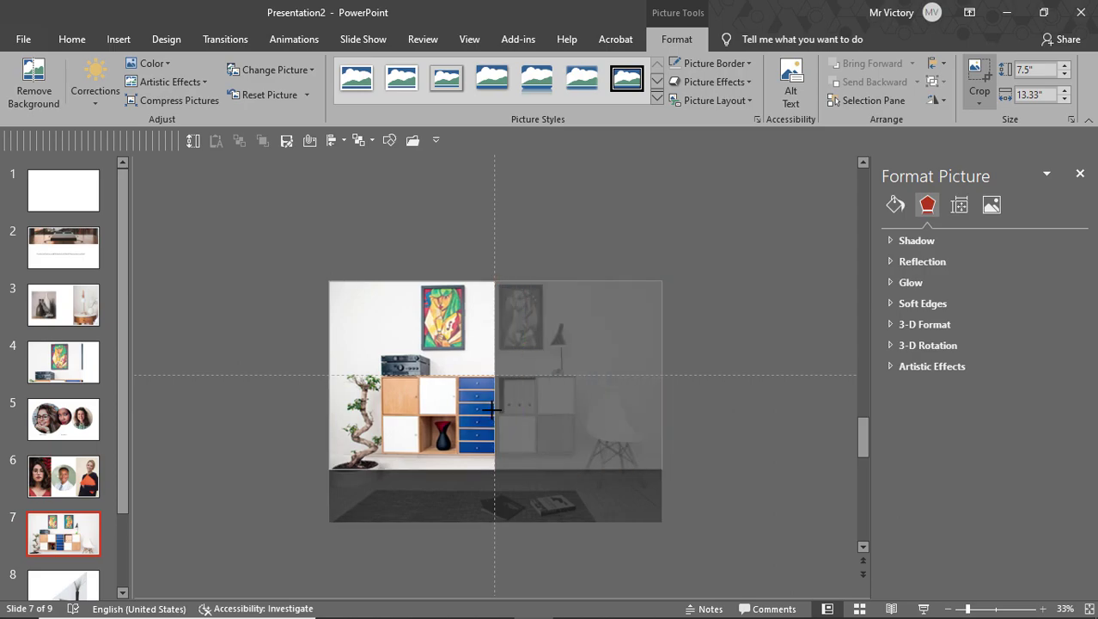
{"action": "left_click_drag", "start_coordinate": [337, 375], "coordinate": [337, 376]}
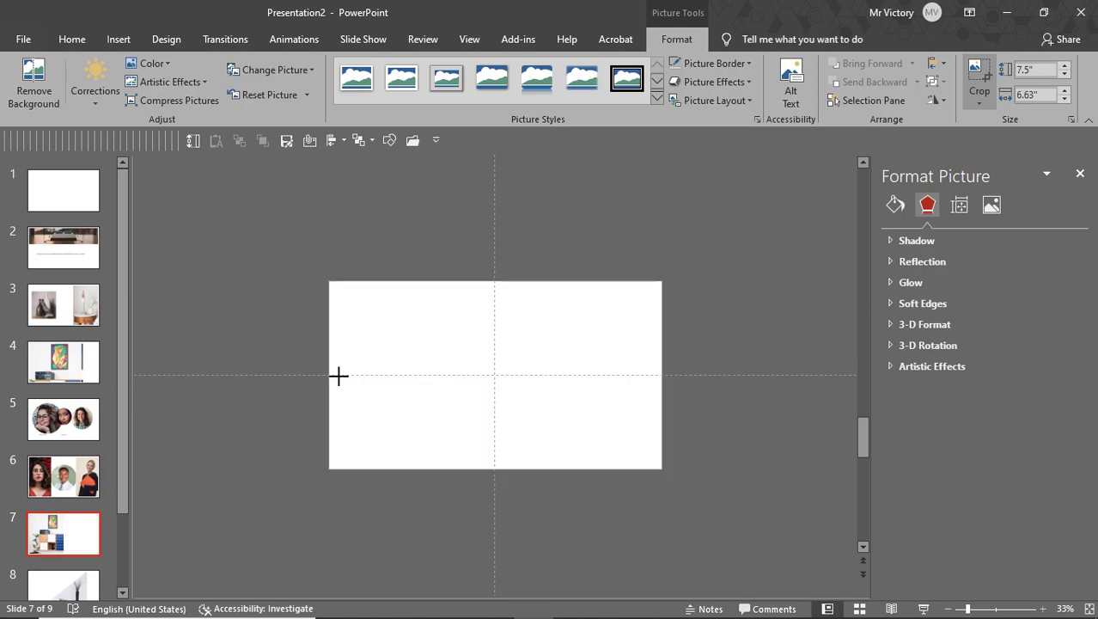
{"action": "left_click_drag", "start_coordinate": [413, 282], "coordinate": [425, 375]}
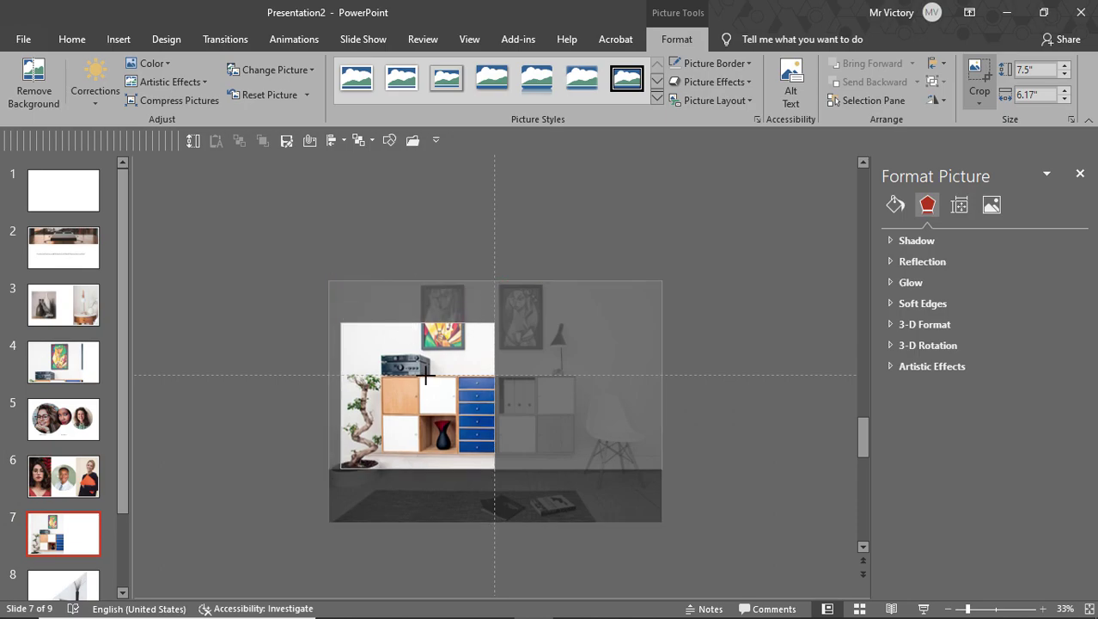
{"action": "left_click_drag", "start_coordinate": [419, 470], "coordinate": [415, 425]}
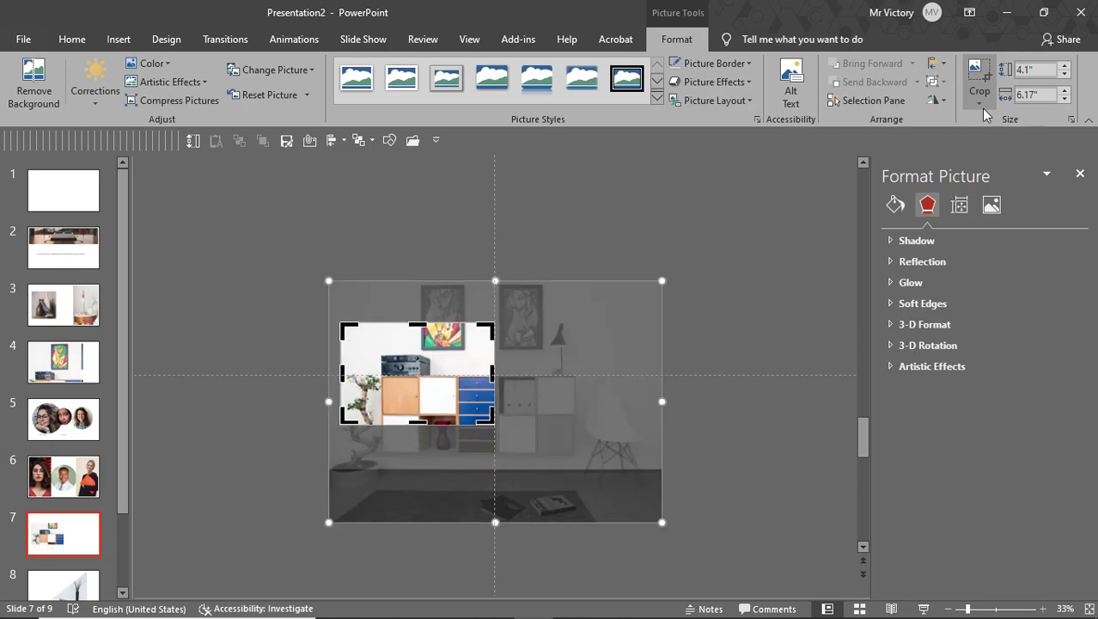
Step: Apply Crop Fit to show the whole scene and move the photo near the slide centre
{"action": "left_click", "coordinate": [980, 103]}
{"action": "left_click", "coordinate": [986, 198]}
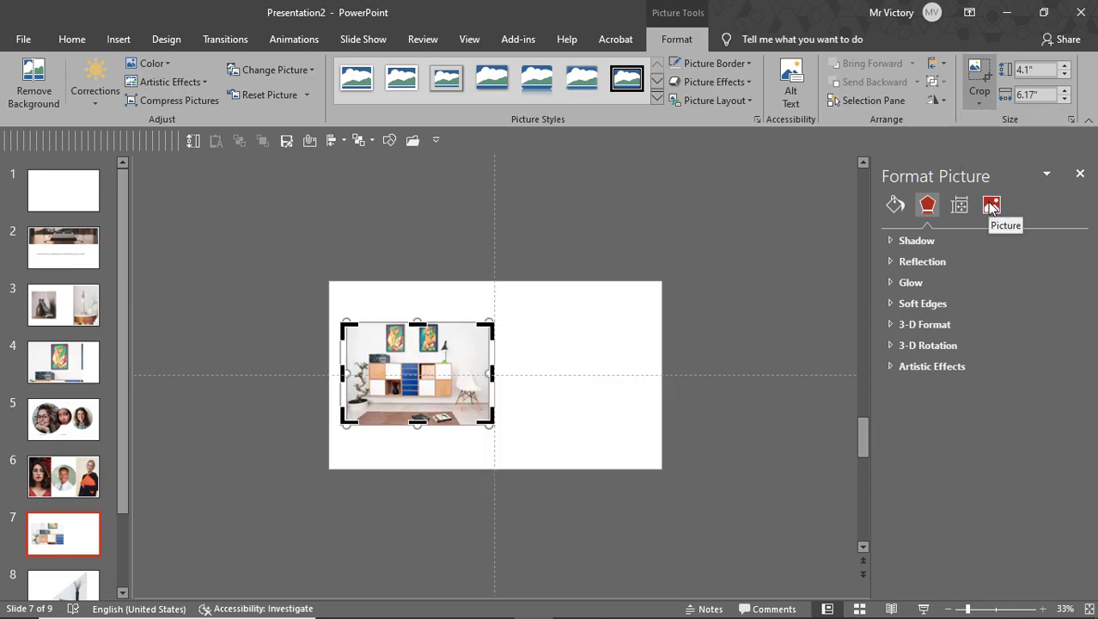
{"action": "left_click", "coordinate": [582, 400]}
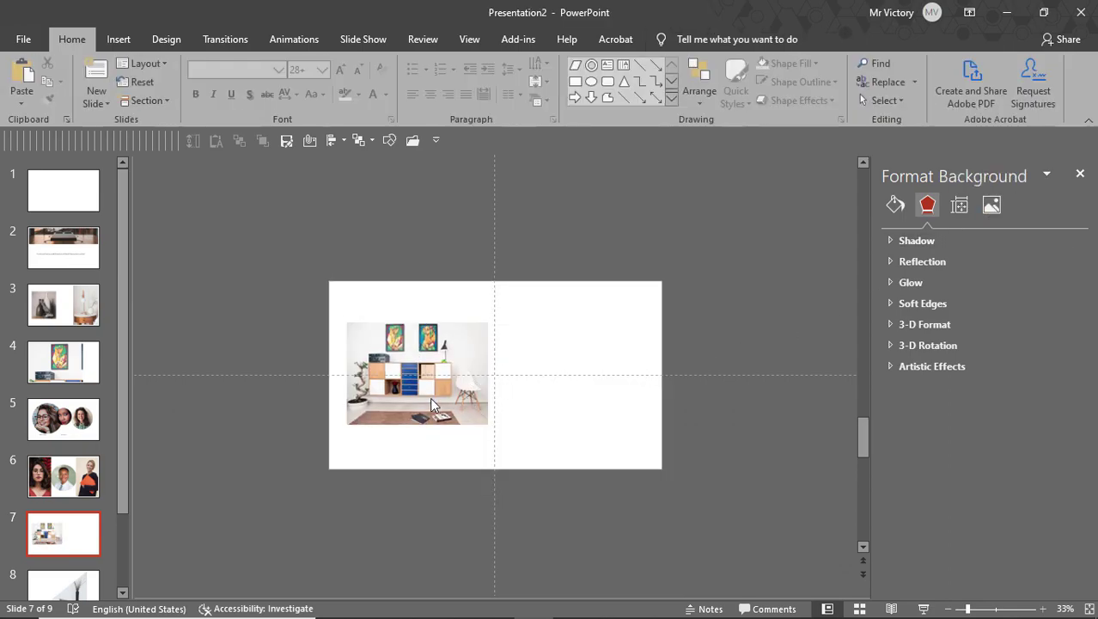
{"action": "mouse_move", "coordinate": [436, 387]}
{"action": "left_mouse_down"}
{"action": "mouse_move", "coordinate": [412, 388]}
{"action": "mouse_move", "coordinate": [437, 416]}
{"action": "mouse_move", "coordinate": [438, 406]}
{"action": "left_mouse_up"}
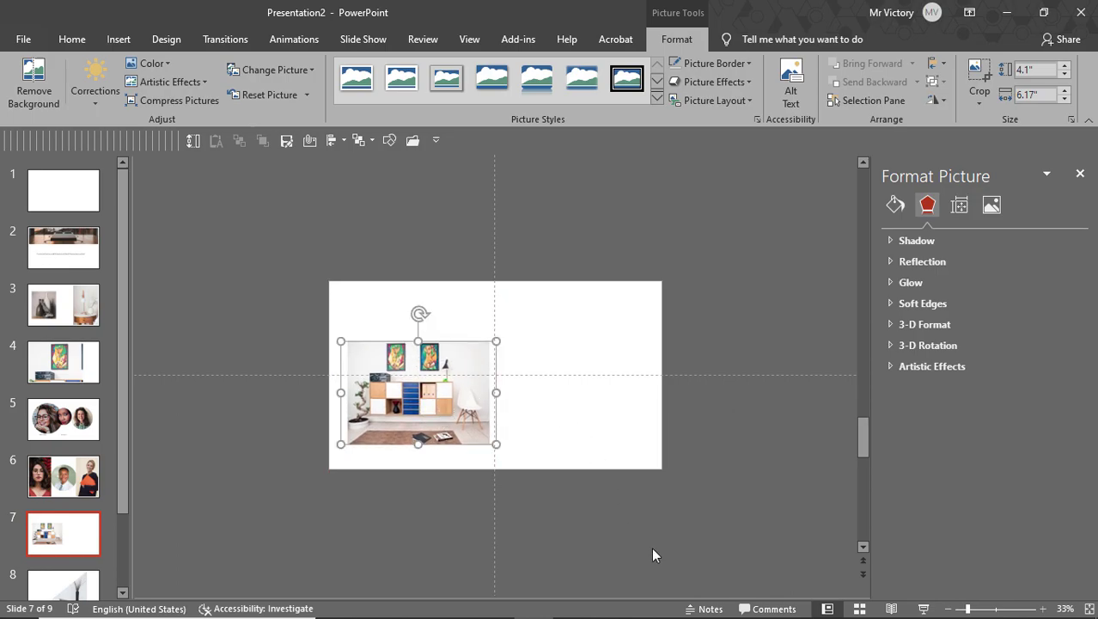
{"action": "left_click", "coordinate": [563, 468]}
{"action": "left_click_drag", "start_coordinate": [231, 203], "coordinate": [421, 321]}
{"action": "left_click_drag", "start_coordinate": [457, 374], "coordinate": [534, 348]}
{"action": "left_click", "coordinate": [705, 45]}
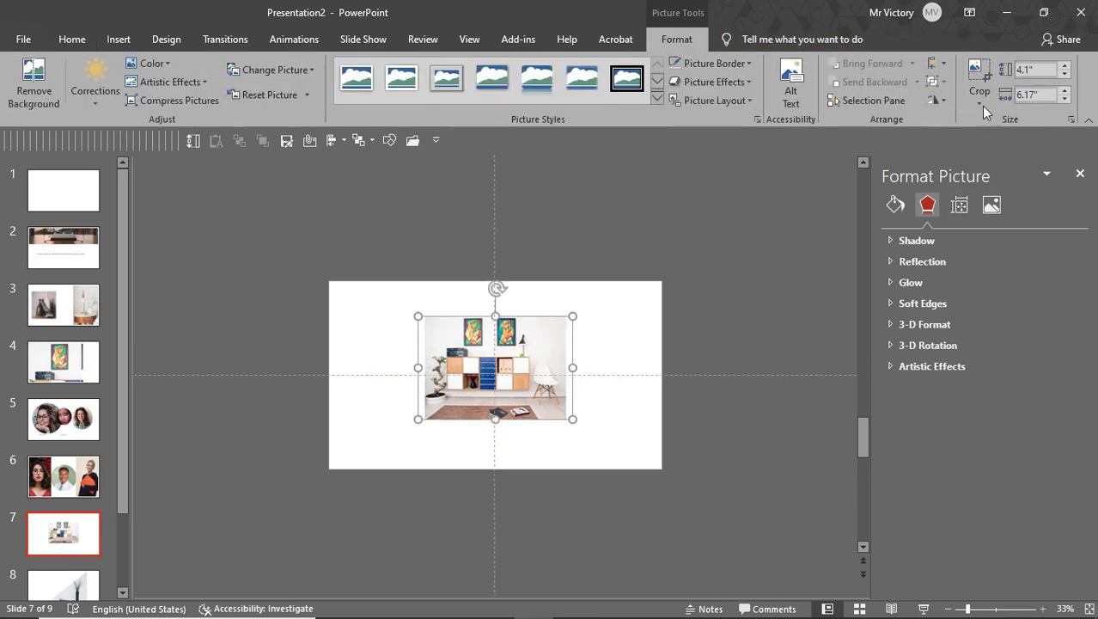
{"action": "left_click", "coordinate": [983, 100]}
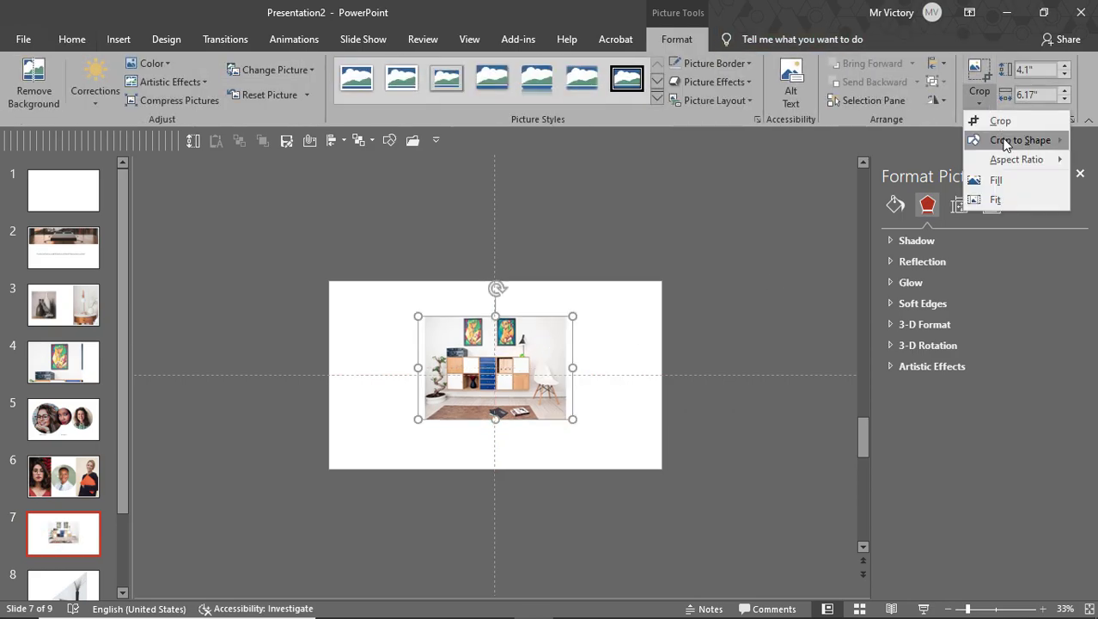
{"action": "mouse_move", "coordinate": [1005, 146]}
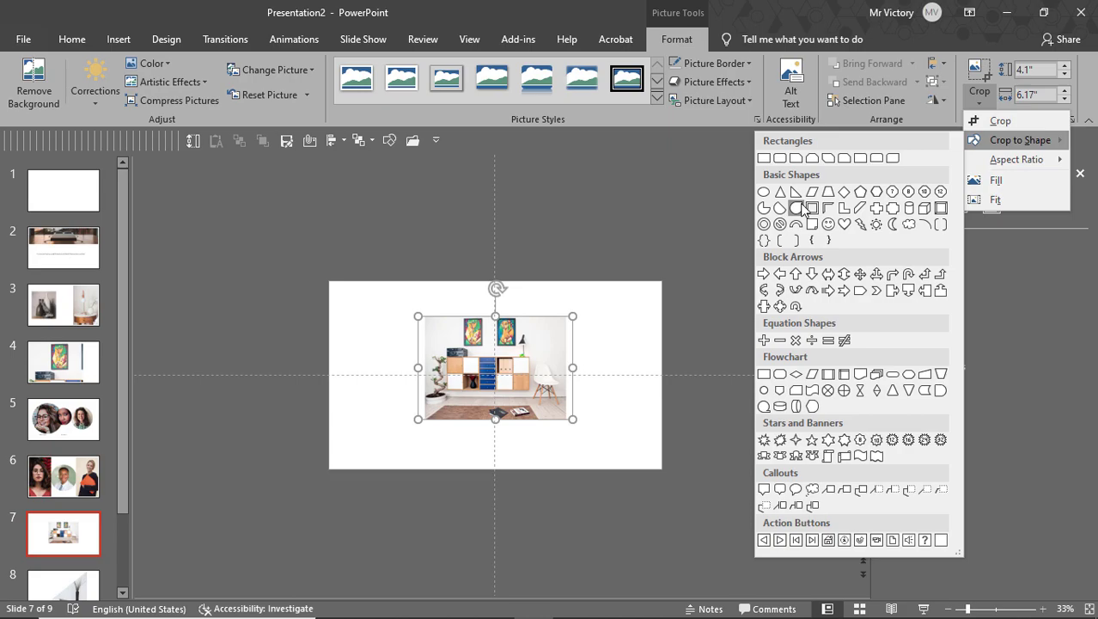
{"action": "left_click", "coordinate": [699, 210]}
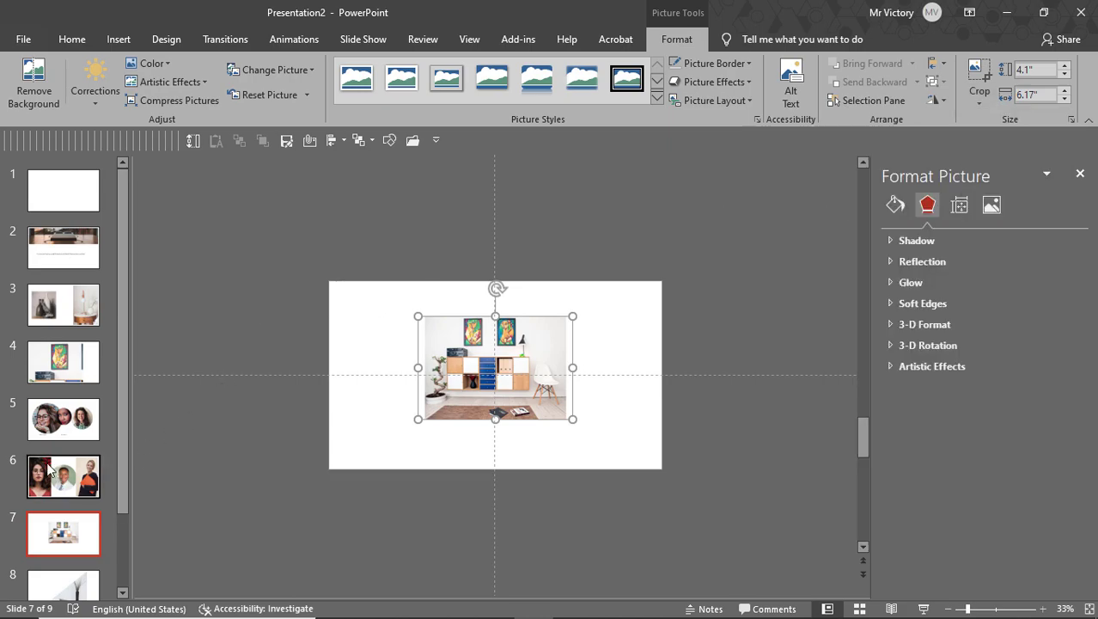
Step: Move slide 9's chair picture over the right-hand grid, then minimize the PowerPoint window
{"action": "scroll", "coordinate": [60, 414], "scroll_direction": "down", "scroll_amount": 2}
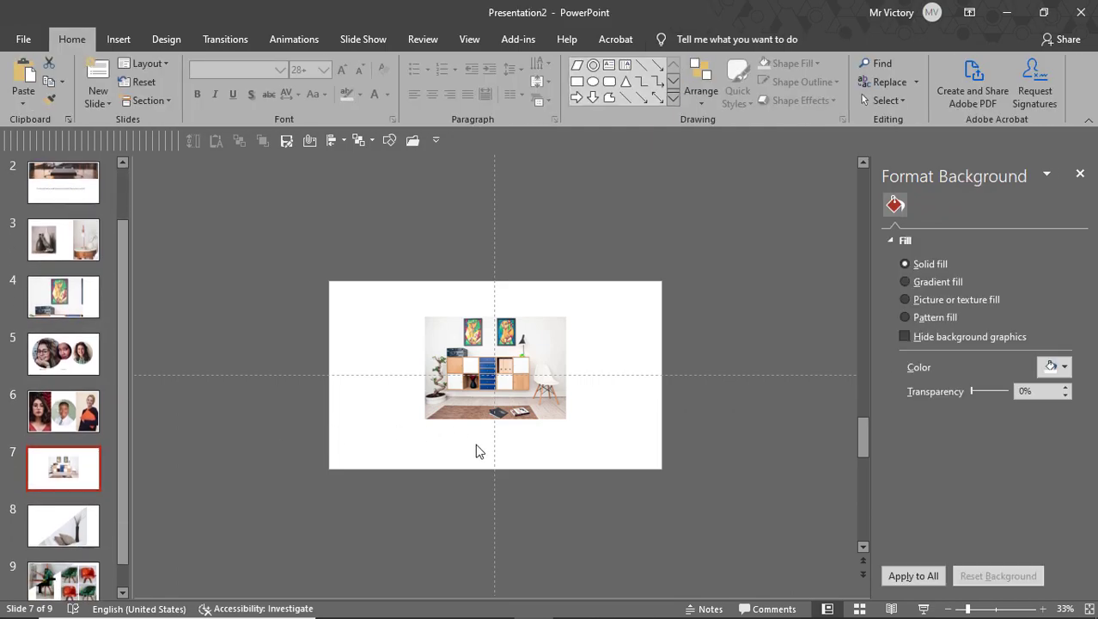
{"action": "scroll", "coordinate": [479, 451], "scroll_direction": "down", "scroll_amount": 2}
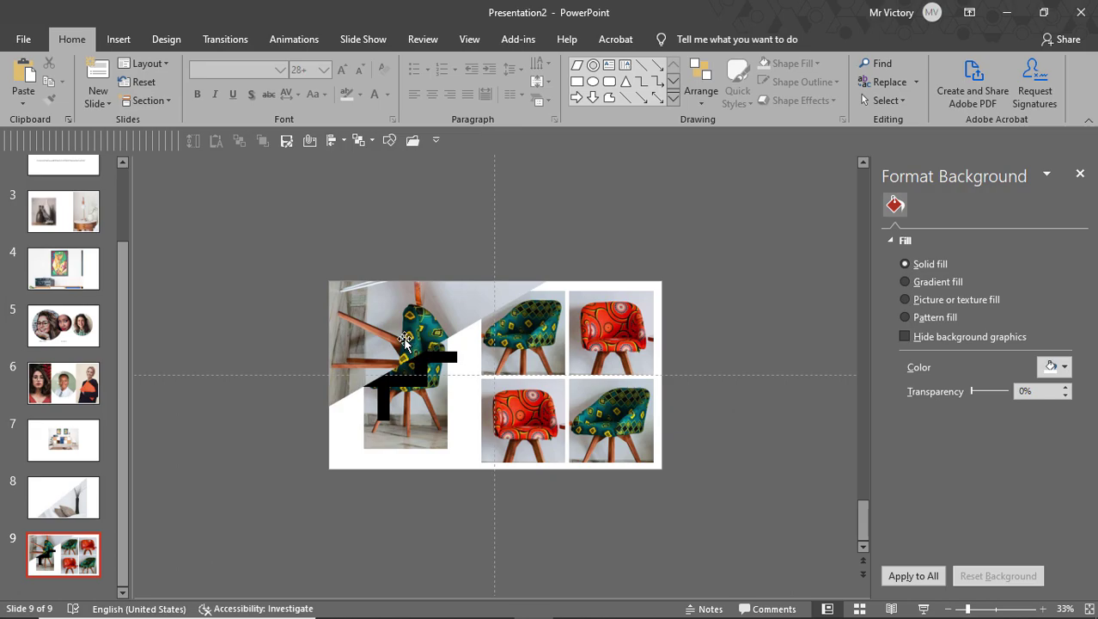
{"action": "left_click", "coordinate": [512, 375]}
{"action": "left_click_drag", "start_coordinate": [512, 375], "coordinate": [655, 437]}
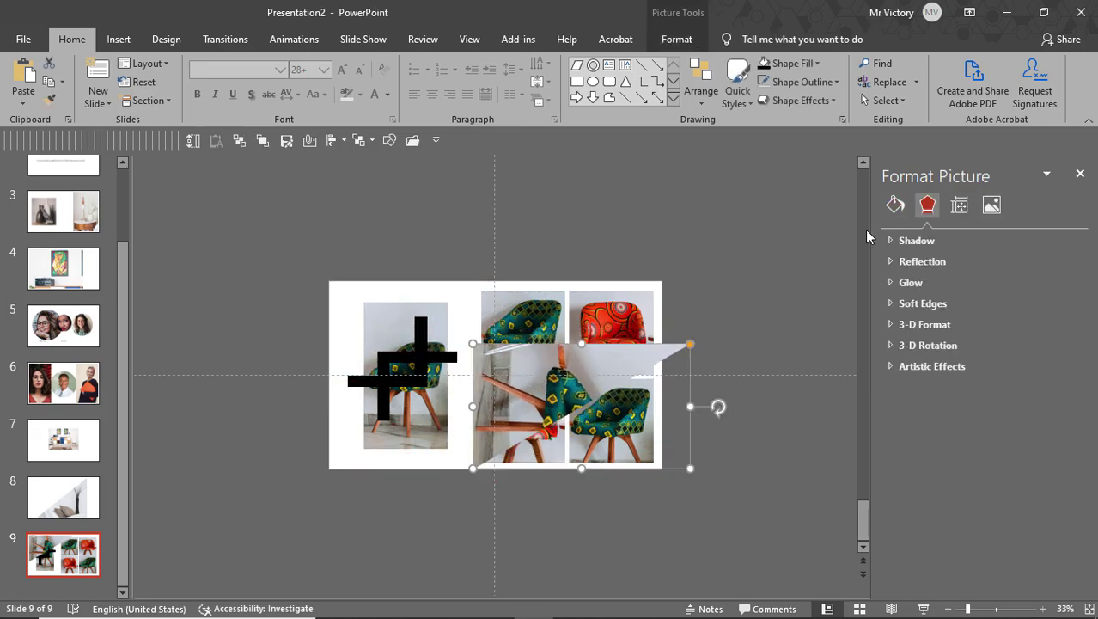
{"action": "left_click", "coordinate": [1006, 12]}
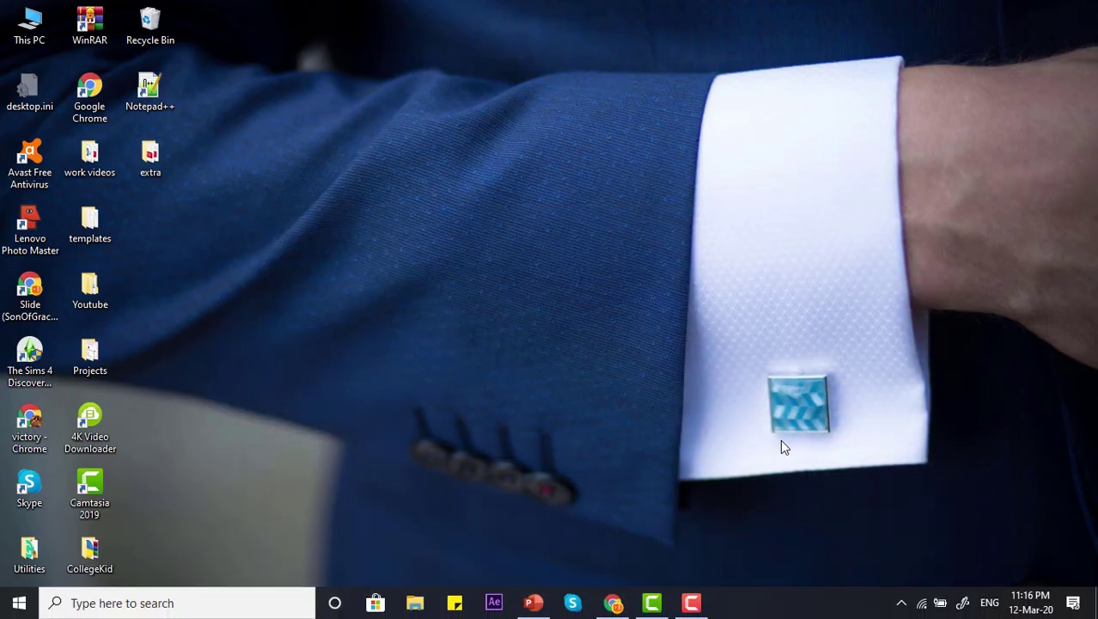
{"action": "left_click", "coordinate": [695, 602]}
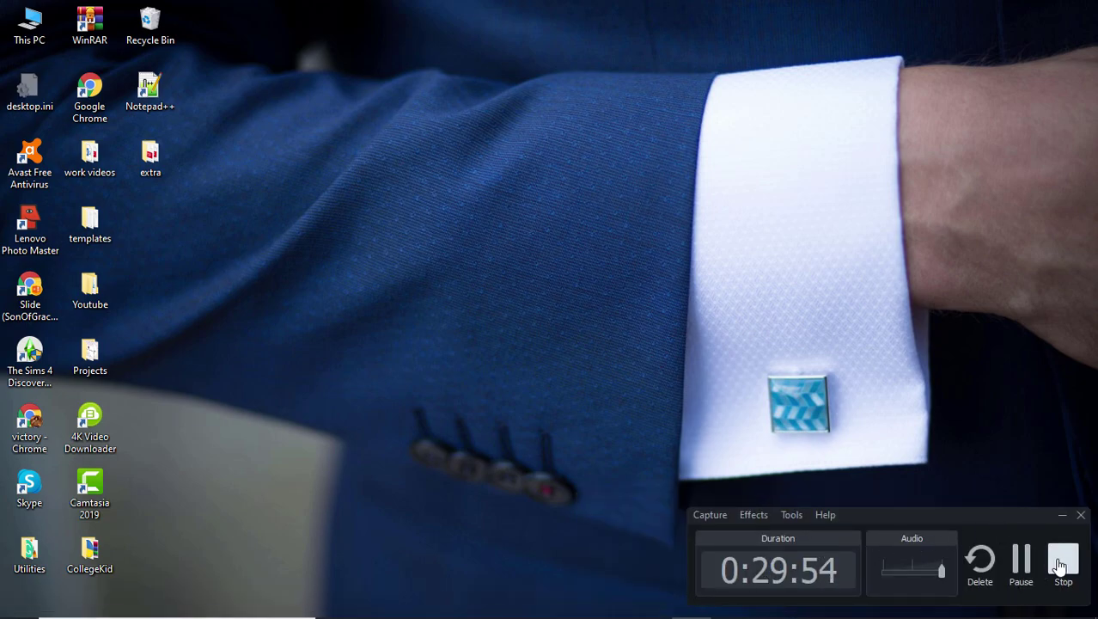